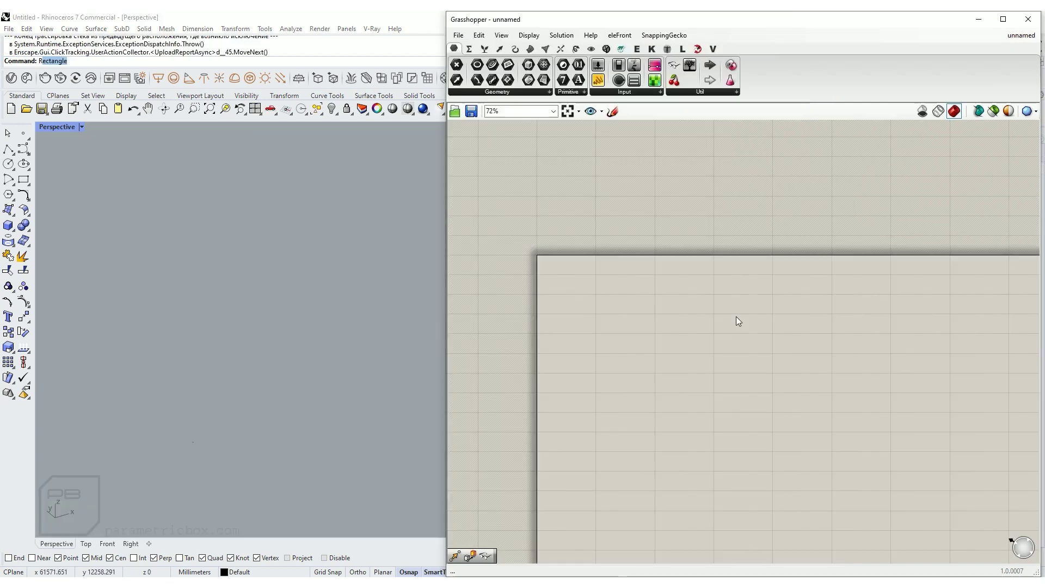
Place a Bifocals component on the canvas to label the components.
click(707, 97)
drag(693, 112, 612, 193)
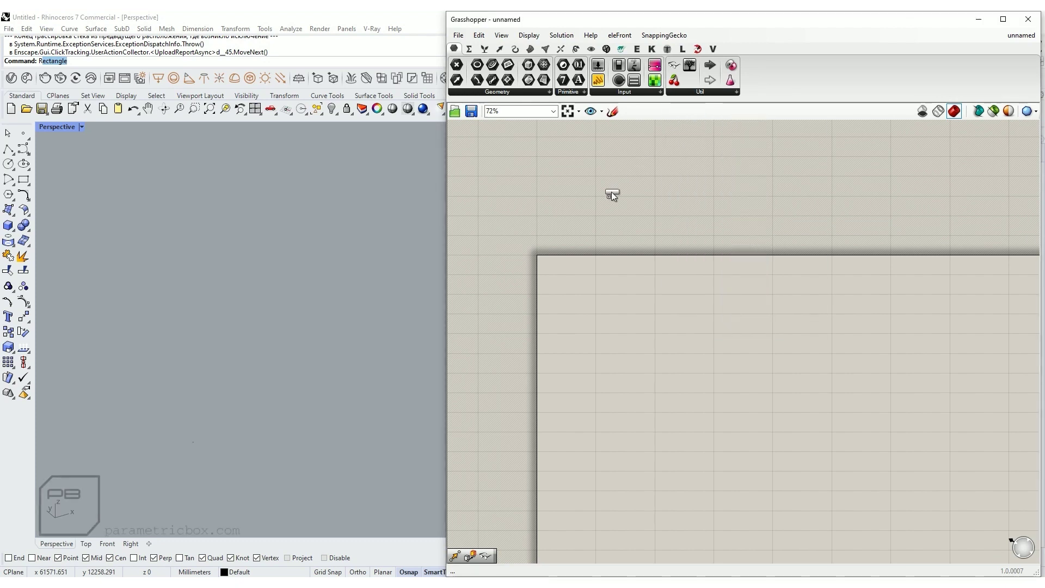
scroll(584, 251, up, 3)
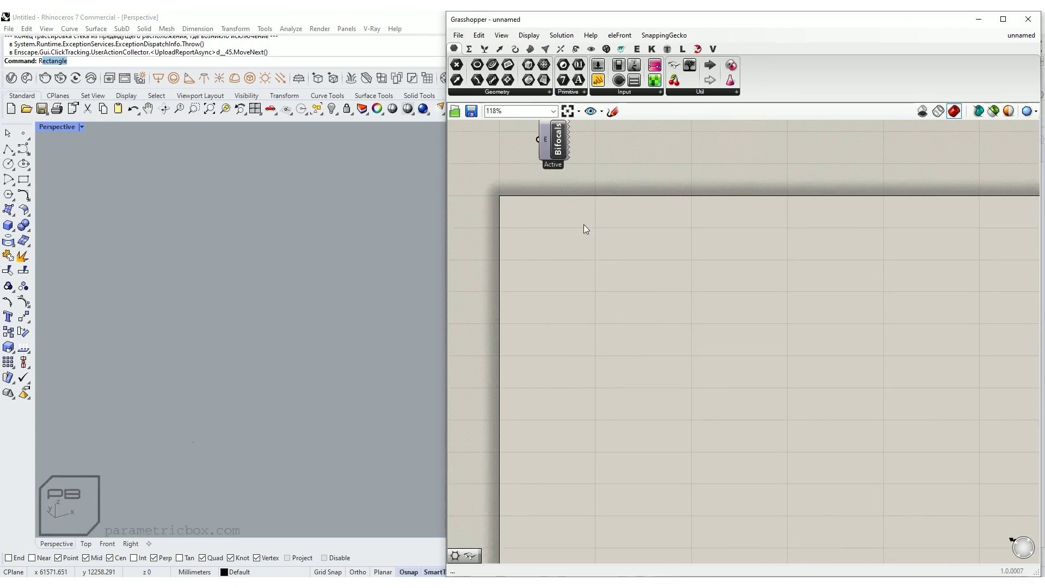
click(498, 47)
click(504, 92)
drag(522, 111, 637, 240)
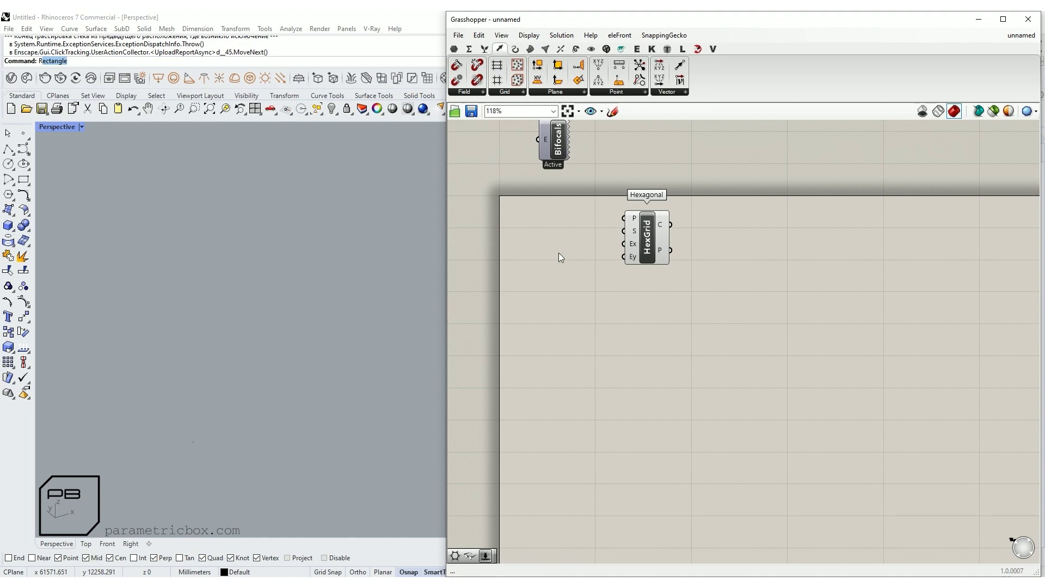
key(ctrl+z)
Place a Hexagonal grid component on the canvas.
click(484, 49)
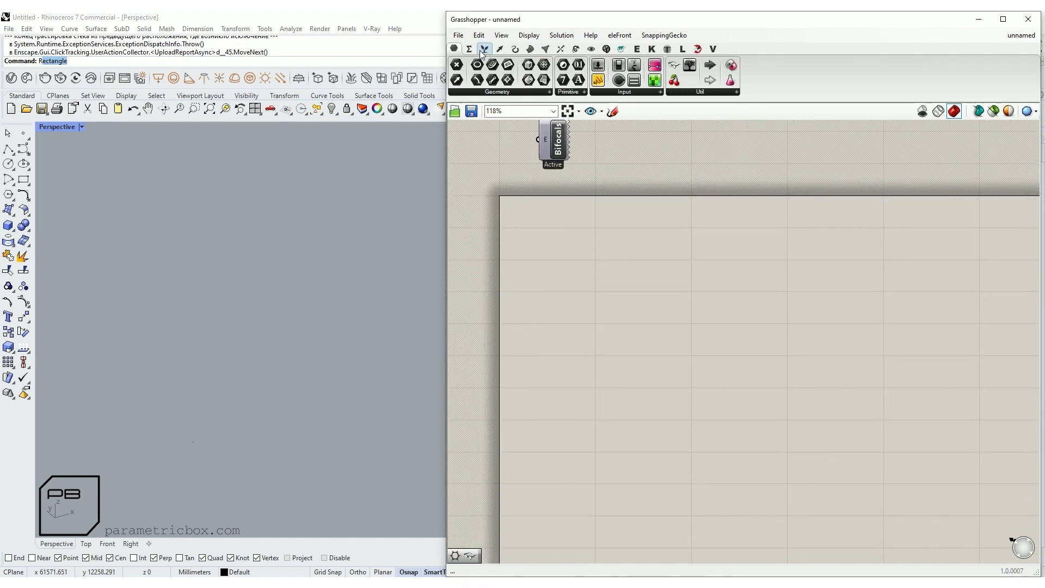
click(499, 48)
click(504, 91)
drag(523, 111, 643, 239)
scroll(560, 269, up, 3)
Create a number slider of 1500 and feed it into the hexagonal grid's size input.
double_click(744, 334)
text(150)
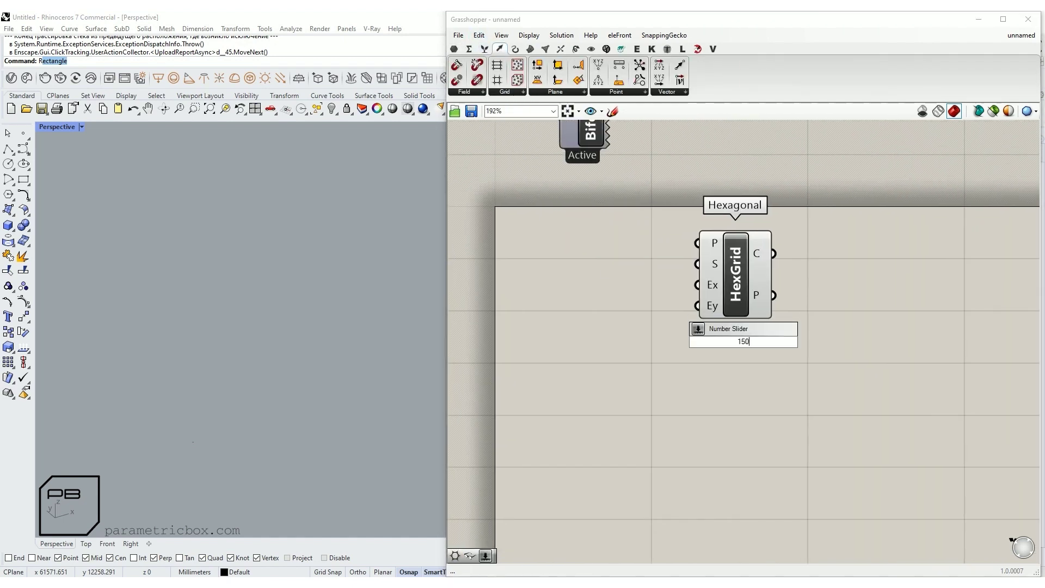
text(0)
key(Return)
drag(737, 311, 622, 260)
Create a number slider of 20 and feed it into both the X and Y extents of the hexagonal grid.
double_click(743, 333)
text(20)
key(Return)
drag(654, 318, 626, 295)
drag(697, 284, 626, 291)
drag(697, 305, 649, 291)
Group the Size and Extent X sliders together.
drag(675, 354, 479, 243)
right_click(639, 256)
click(778, 498)
scroll(828, 299, down, 2)
Add a Tree Statistics component and feed it the hexagonal grid's cells.
click(783, 305)
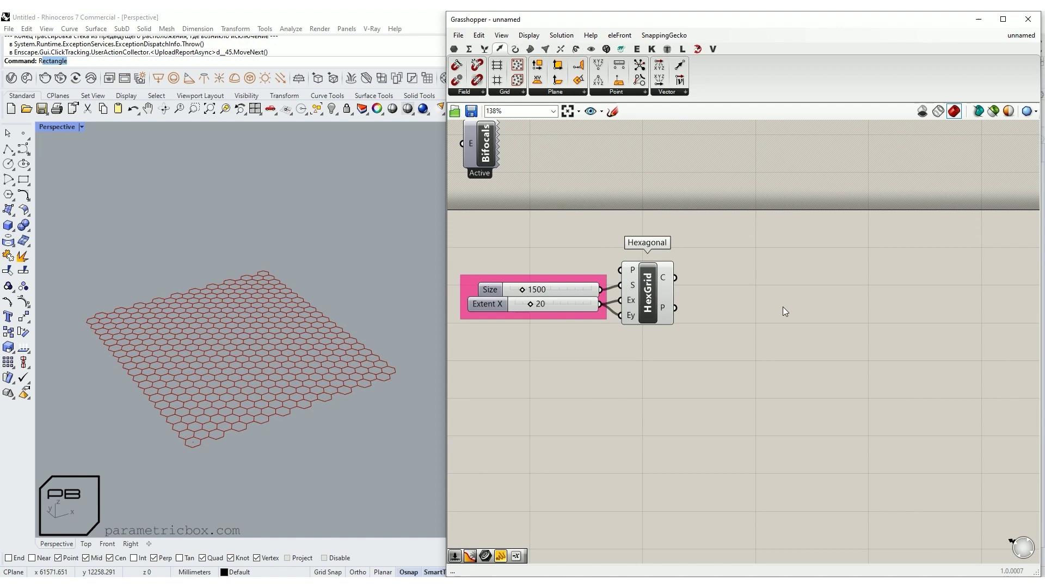
right_click(783, 306)
click(750, 329)
drag(675, 278, 718, 342)
drag(739, 344, 727, 280)
right_drag(750, 282, 689, 268)
Add a Cull Pattern component and feed the Tree Statistics paths into its list input.
double_click(743, 342)
text(cull)
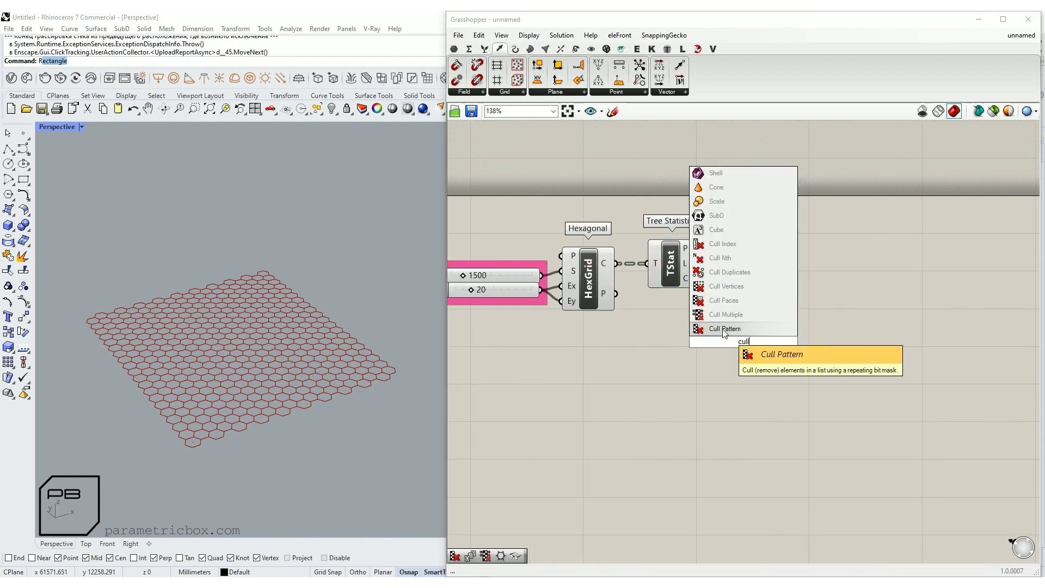
click(725, 328)
mouse_move(686, 255)
drag(687, 254, 718, 334)
Create a panel holding the values 1 and 0 and use it as the Cull Pattern's pattern.
double_click(692, 344)
text(panel)
key(Return)
double_click(631, 349)
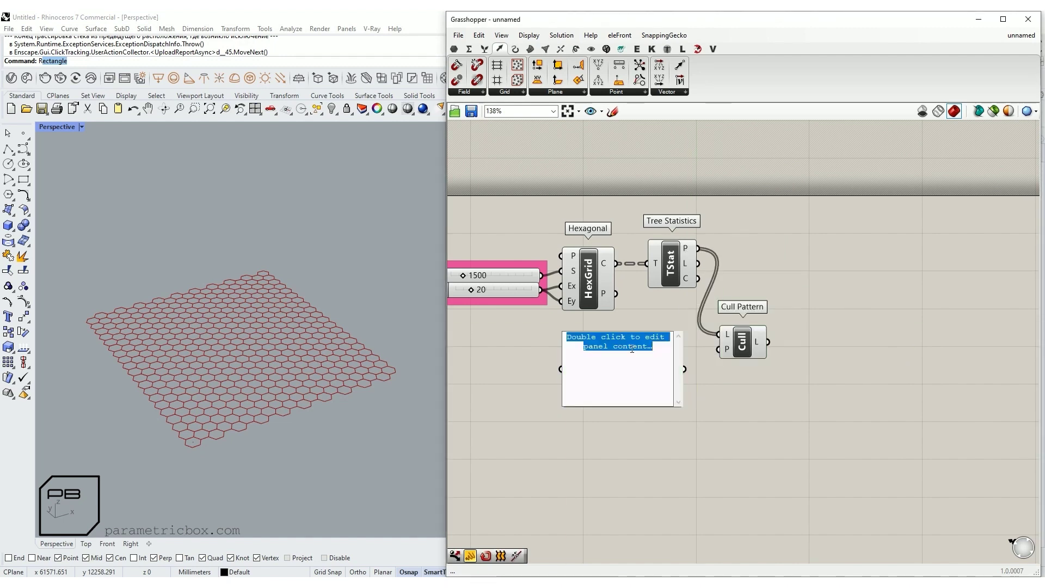
text(1)
key(Return)
text(0)
click(701, 364)
drag(682, 401, 595, 372)
Add a Dispatch component and feed the culled paths into its list input.
right_drag(731, 346, 609, 367)
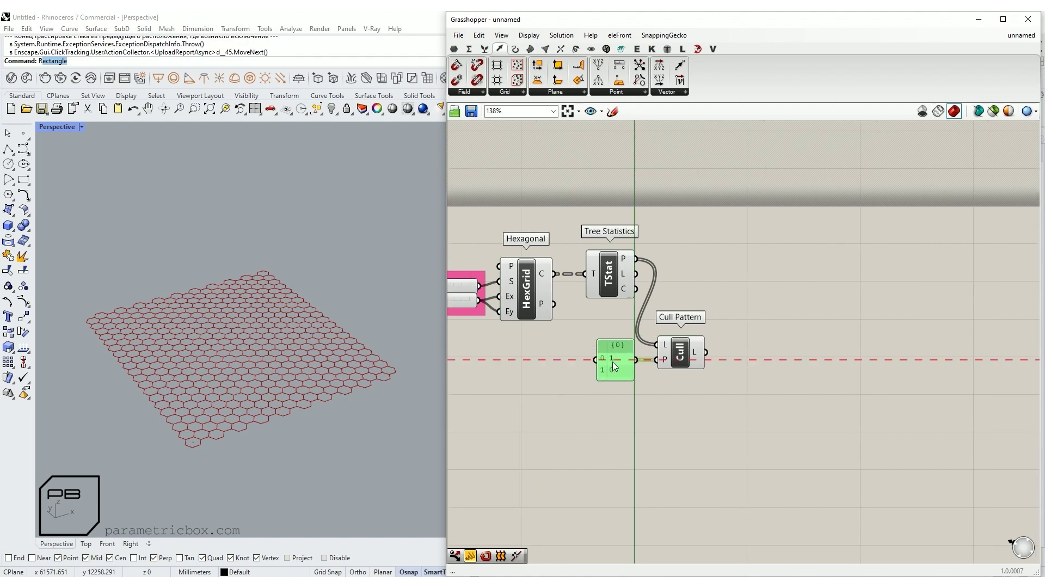
double_click(698, 333)
text(dis)
click(698, 330)
drag(645, 365, 674, 357)
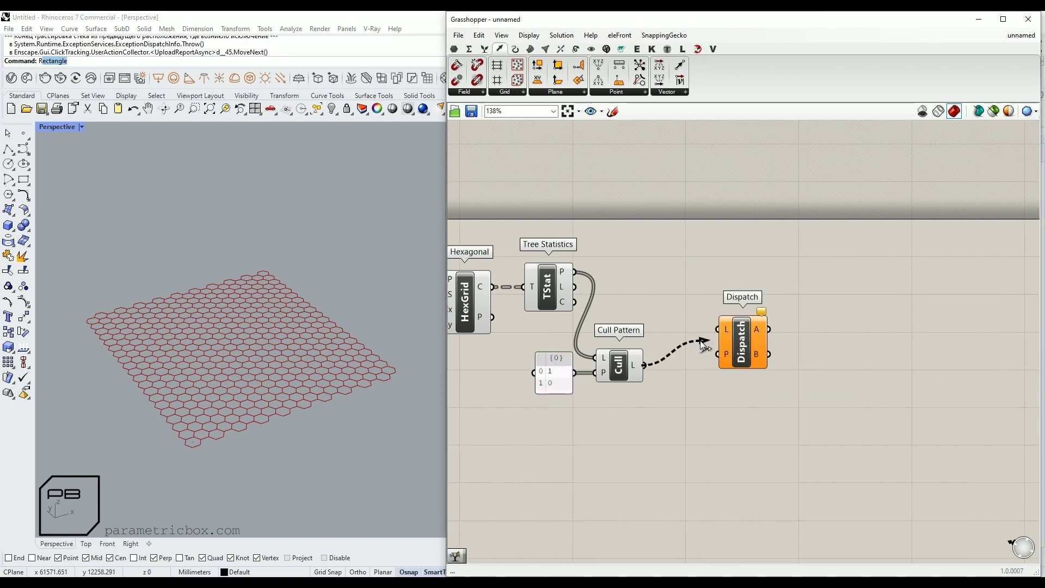
right_drag(677, 367, 644, 370)
Add a Tree Branch component and feed Dispatch's A output into its path input.
double_click(734, 370)
text(bran)
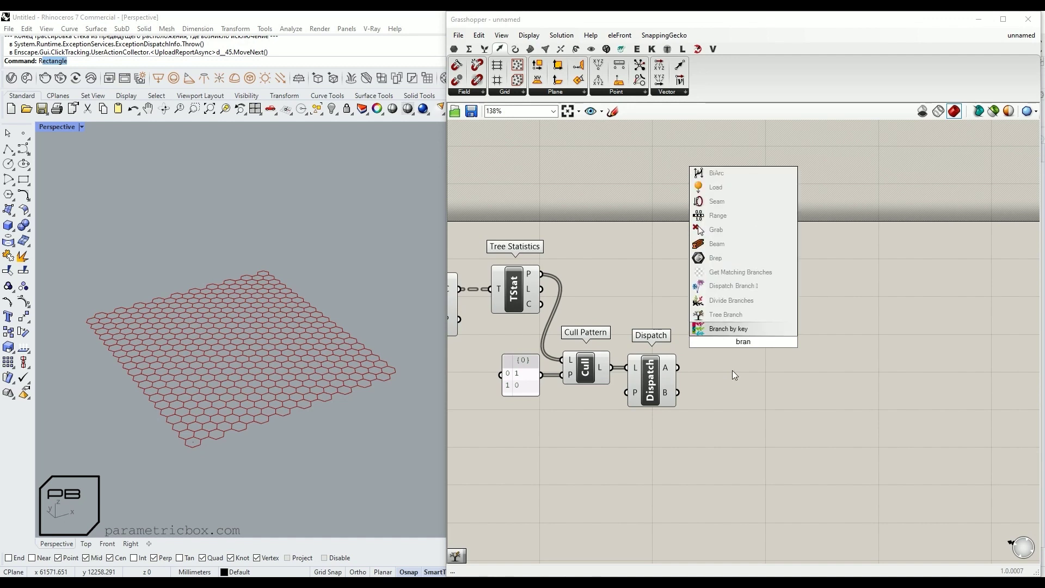
click(725, 286)
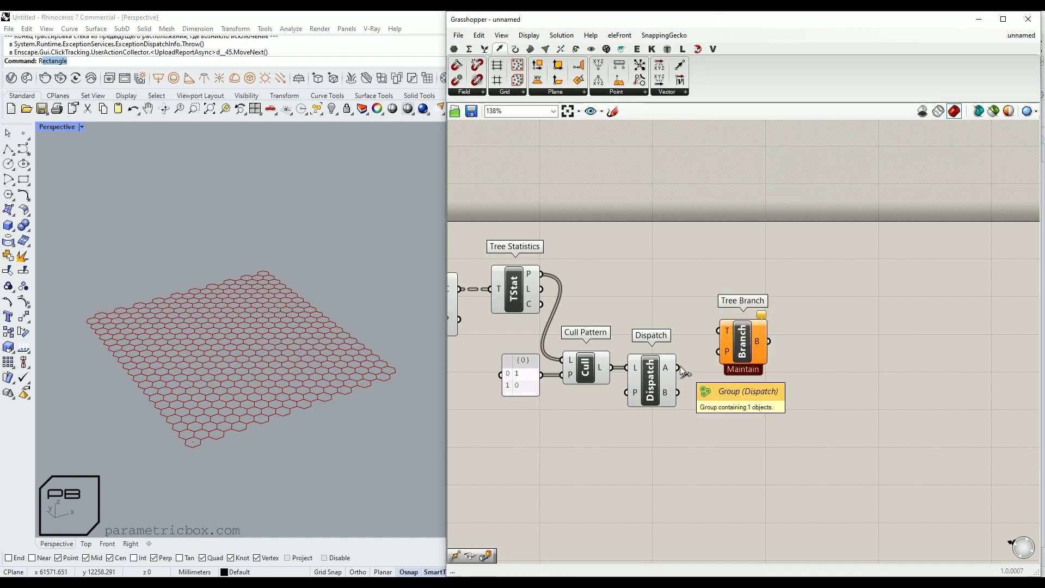
drag(743, 343, 742, 329)
drag(677, 368, 730, 326)
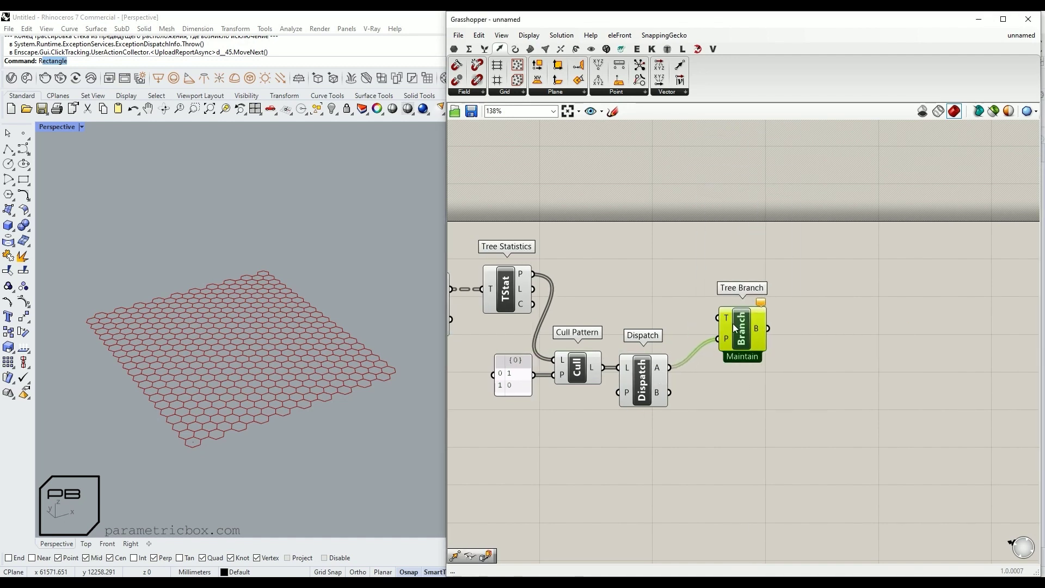
Duplicate the Tree Branch component and feed Dispatch's B output into the copy's path input.
key(ctrl+c)
key(ctrl+v)
drag(717, 428, 672, 394)
right_drag(630, 276, 697, 273)
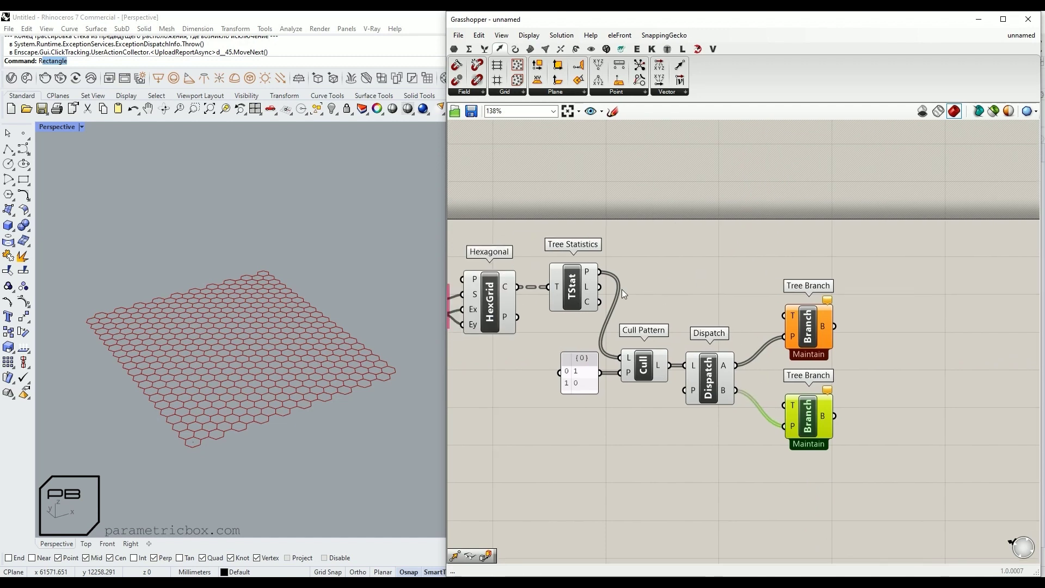
Feed the hexagonal grid's cells into the tree inputs of both Tree Branch components, routing the wire through two relays.
drag(599, 287, 784, 315)
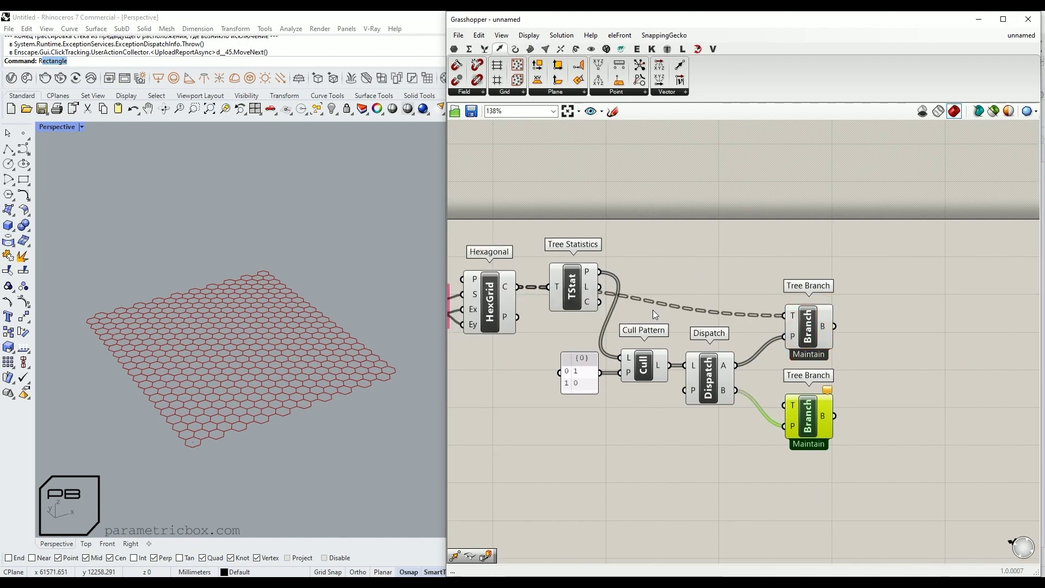
double_click(658, 303)
drag(657, 303, 566, 327)
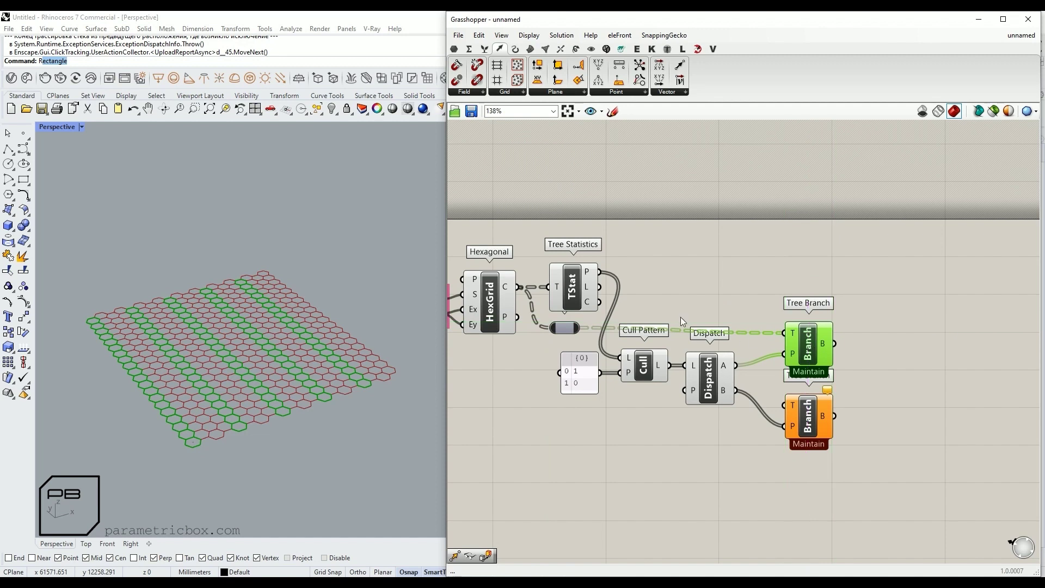
drag(722, 333, 722, 333)
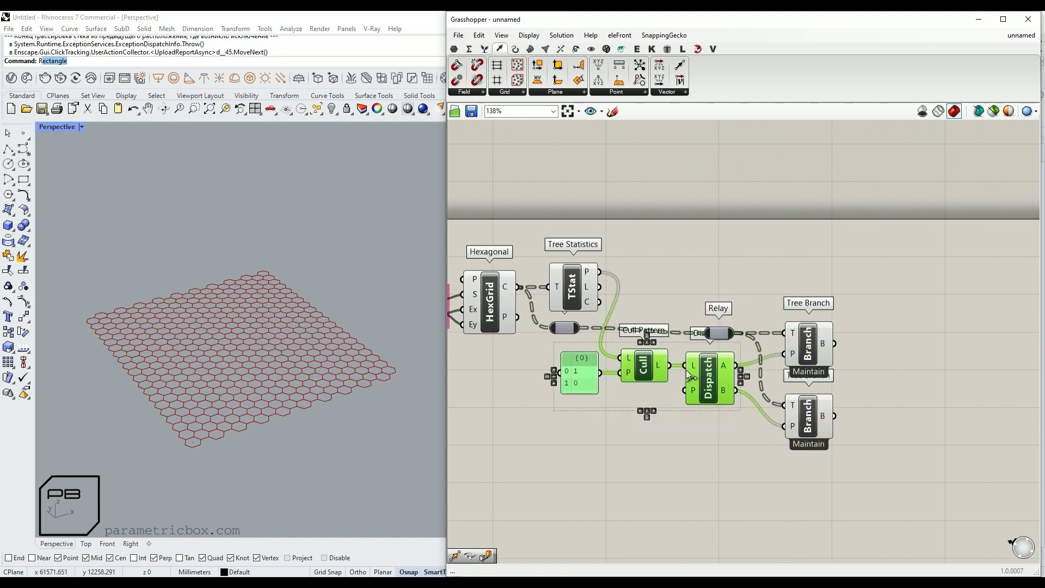
Tidy the layout by moving the panel, Cull Pattern and Dispatch below the relay wire and aligning the upper Tree Branch.
drag(547, 348, 896, 375)
right_drag(725, 334, 659, 330)
click(770, 331)
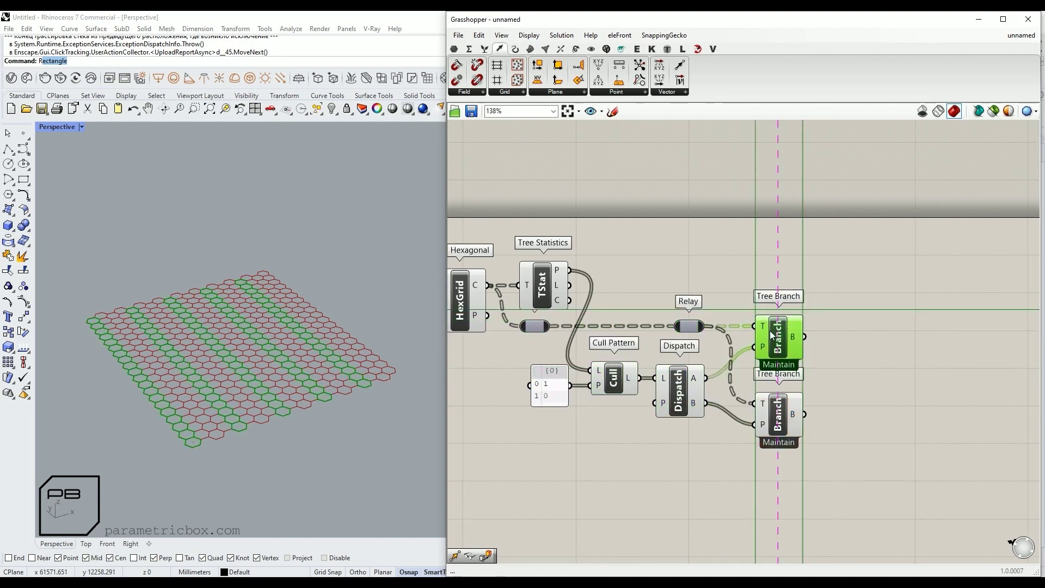
drag(770, 331, 770, 326)
click(818, 319)
Simplify the branch outputs of both Tree Branch components.
right_click(769, 335)
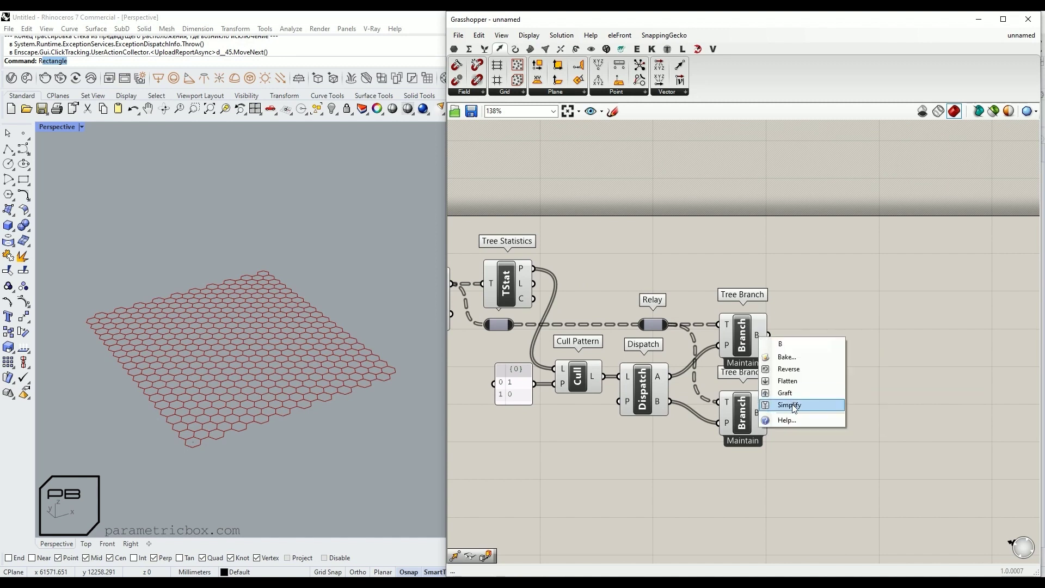
click(789, 405)
right_click(768, 412)
click(799, 482)
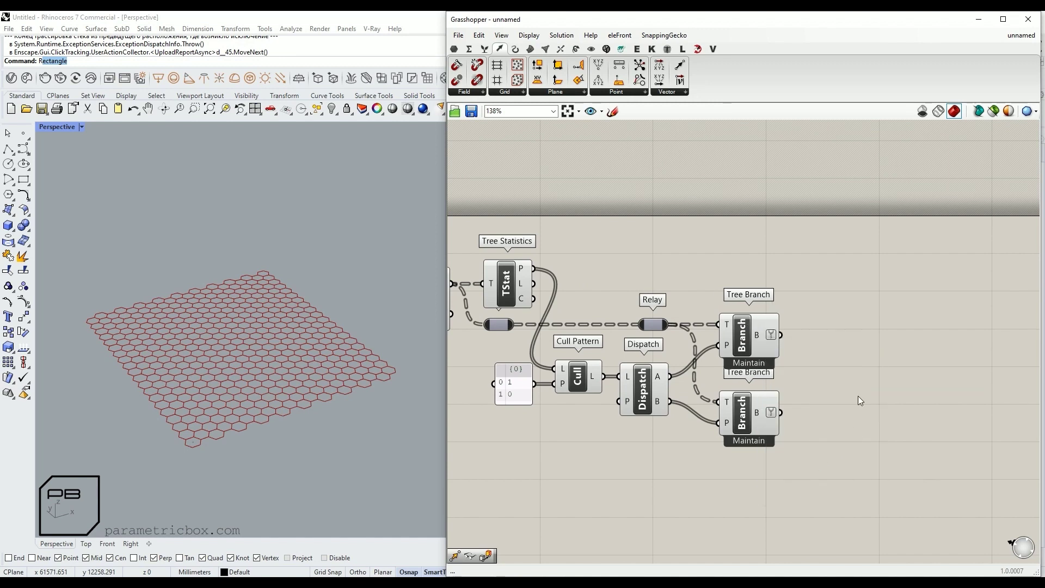
Add a Move component fed by the first Tree Branch and set its geometry input as Principal.
right_drag(858, 396, 799, 393)
right_drag(893, 351, 849, 343)
double_click(849, 343)
text(Move)
key(Return)
drag(811, 337, 841, 349)
right_click(859, 327)
click(898, 392)
Add a Unit X vector and connect it to the Move component's translation input.
double_click(744, 340)
text(x)
click(715, 301)
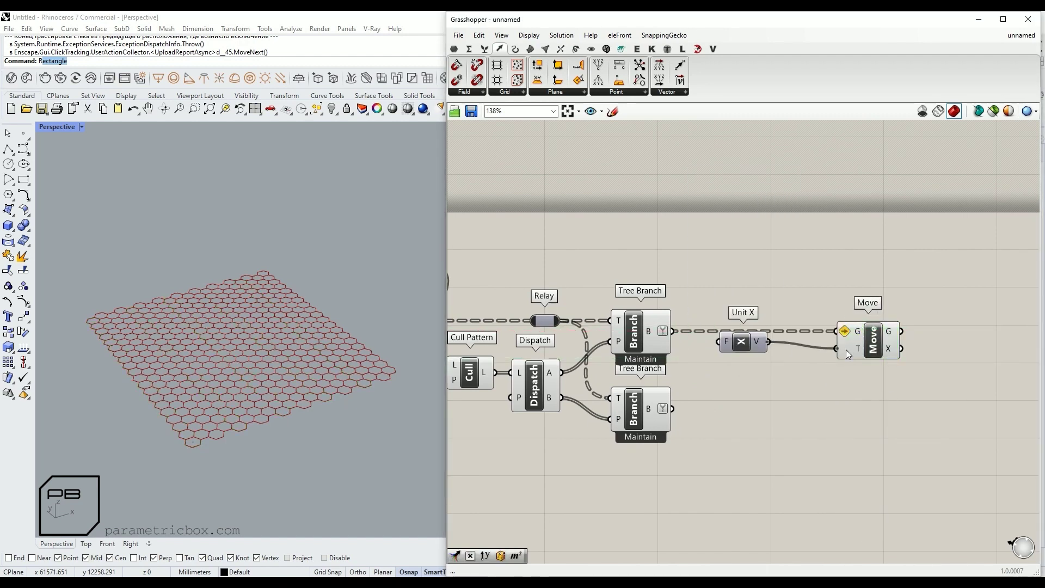
Add a Merge component above the grid that combines a panel value of 0 with the Size slider.
scroll(736, 341, down, 1)
right_drag(726, 293, 817, 348)
drag(677, 321, 702, 309)
drag(608, 375, 676, 316)
double_click(743, 341)
text(0)
key(Return)
scroll(741, 344, up, 2)
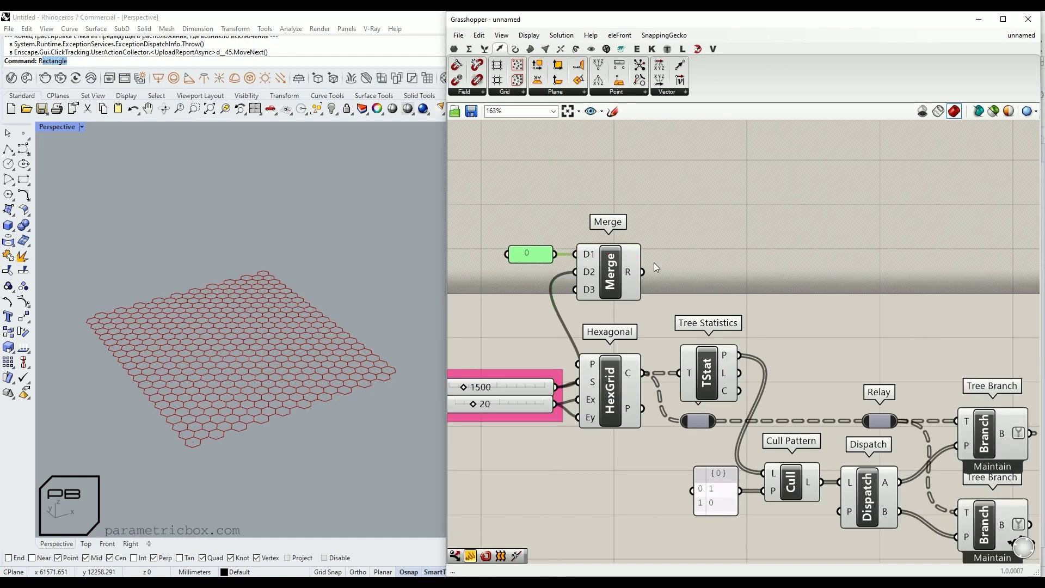
Add a Repeat Data component and feed the merged values into its data input.
scroll(655, 264, down, 3)
double_click(688, 269)
text(repeat)
key(Return)
scroll(517, 282, up, 3)
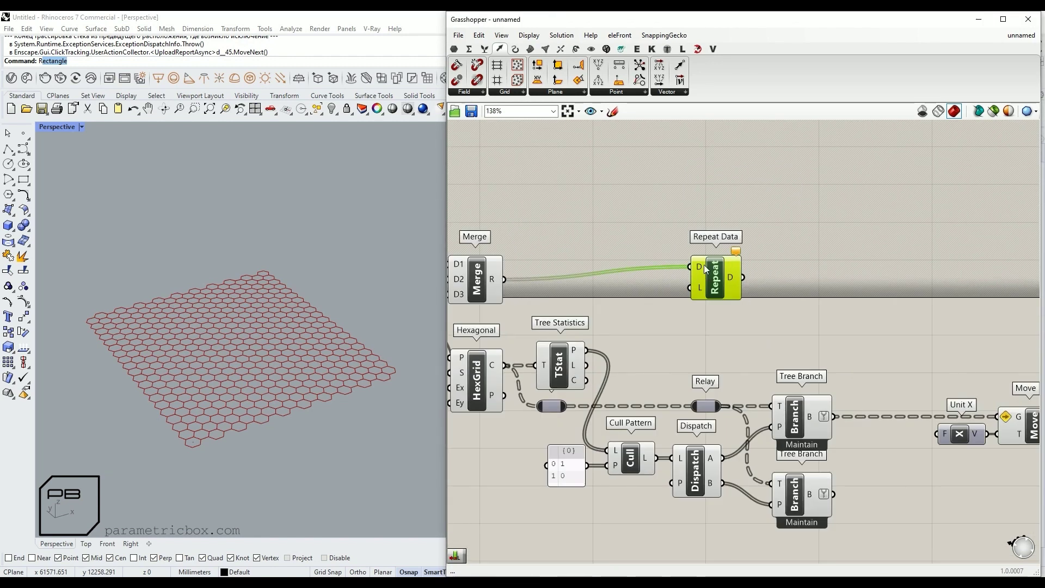
Add a List Length component measuring the first Tree Branch and use it as the Repeat Data length.
drag(704, 264, 733, 276)
right_click(720, 300)
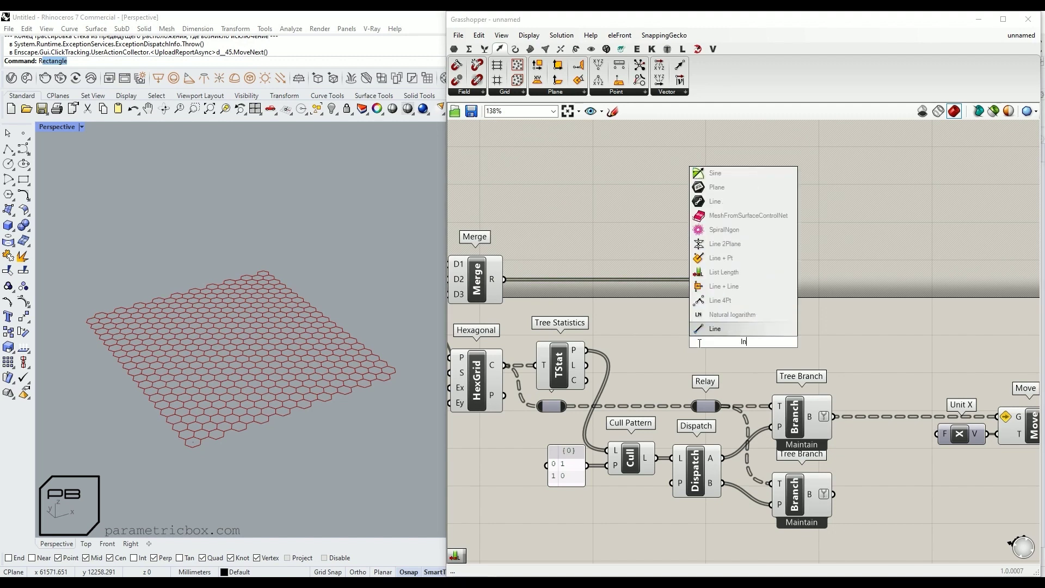
click(708, 332)
drag(738, 338, 677, 338)
right_drag(653, 333, 585, 325)
drag(606, 335, 751, 326)
drag(766, 409, 743, 334)
drag(690, 285, 882, 283)
drag(792, 334, 849, 292)
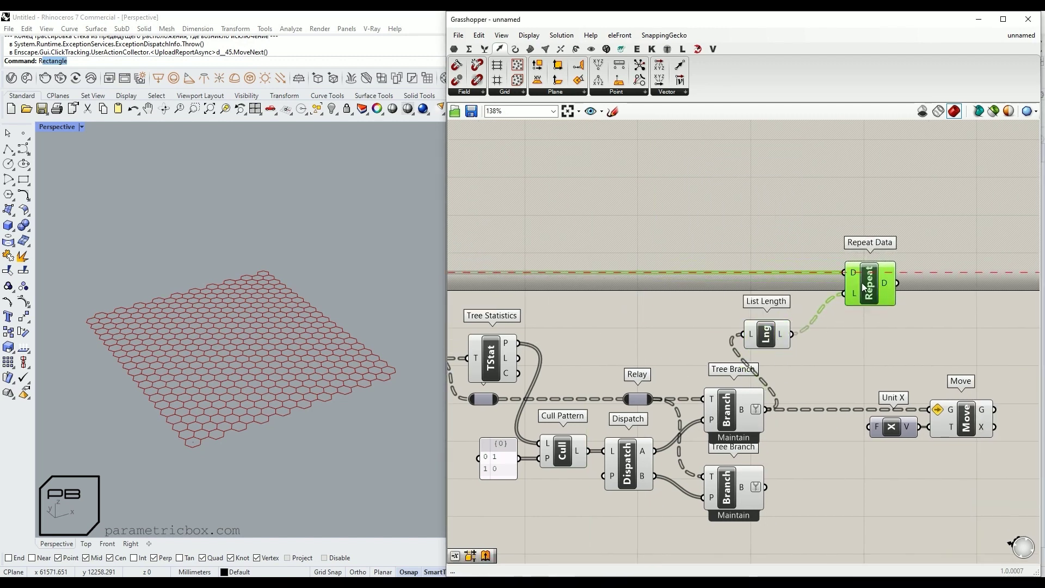
Feed the Repeat Data output into the Unit X factor.
right_drag(891, 333, 779, 342)
scroll(679, 331, down, 3)
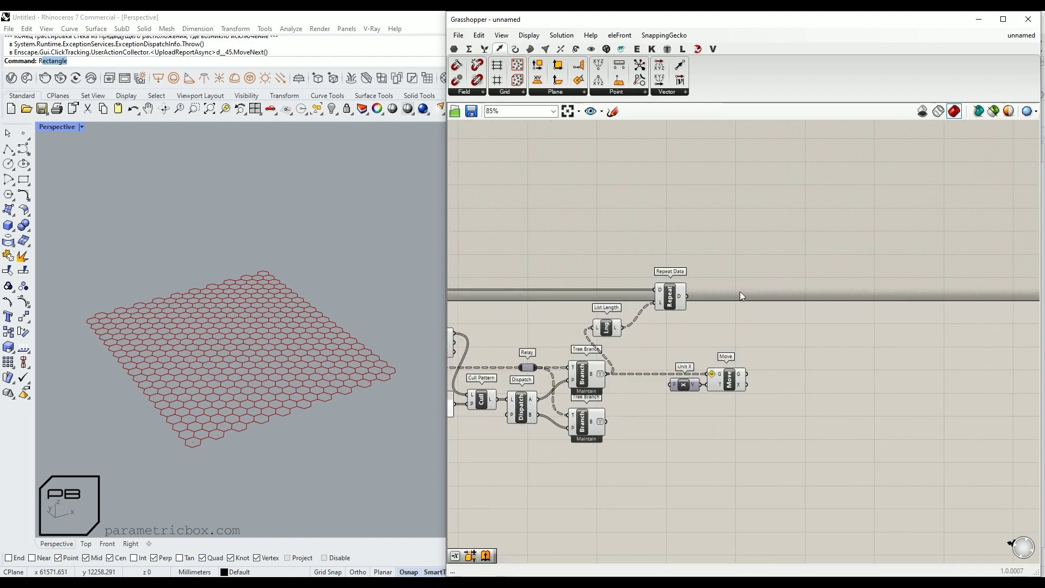
drag(687, 297, 672, 385)
Duplicate the Repeat Data, Unit X and Move chain for the second Tree Branch and hide the copied Repeat Data's data wire.
drag(743, 426, 639, 433)
key(ctrl+c)
key(ctrl+v)
scroll(654, 432, up, 2)
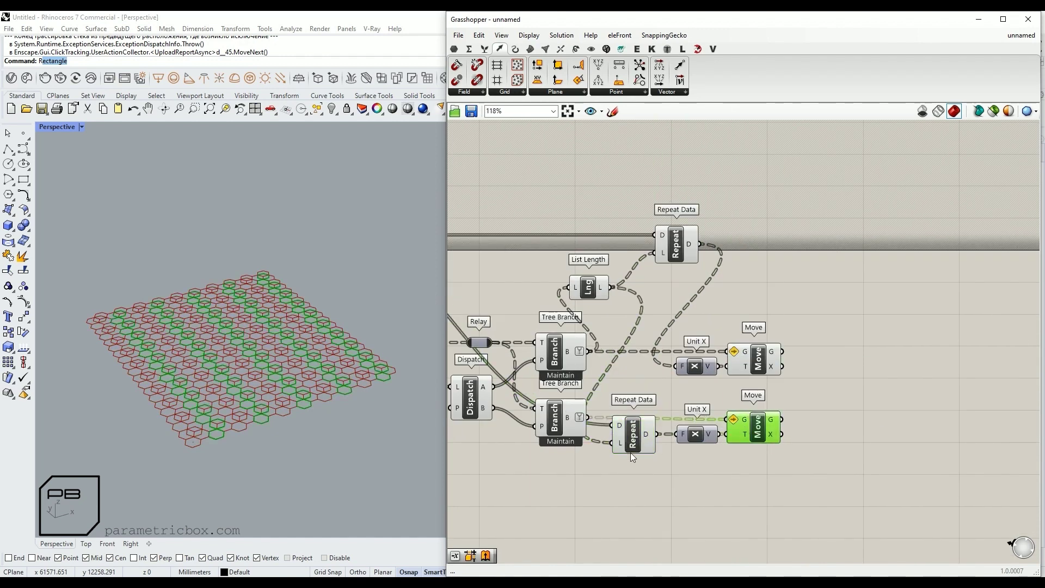
right_click(630, 425)
click(768, 456)
Insert a Negative component between the lower Unit X vector and the second Move's translation input.
double_click(767, 454)
text(neg)
click(724, 324)
scroll(730, 448, up, 4)
drag(789, 395, 927, 388)
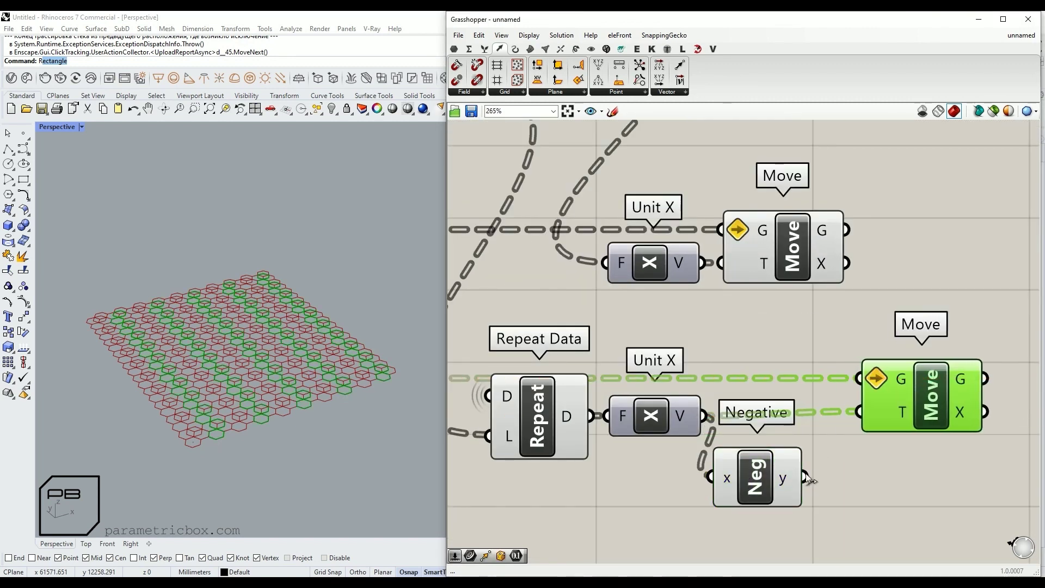
drag(810, 445, 770, 411)
click(892, 422)
Set the wire display of the lower Repeat Data's length input to faint.
scroll(719, 318, down, 6)
drag(720, 318, 715, 370)
scroll(686, 349, up, 4)
click(760, 352)
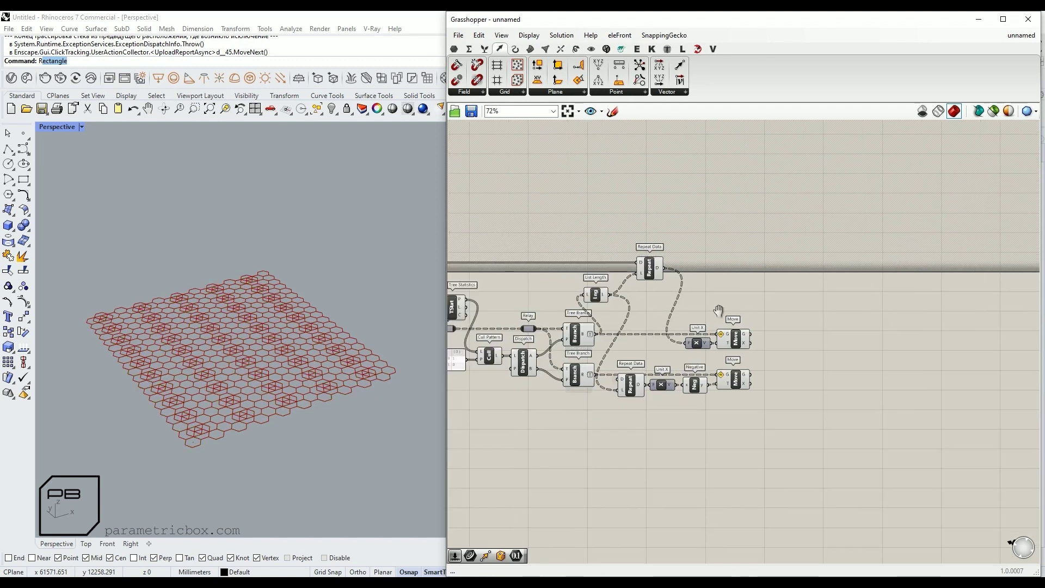
scroll(759, 351, down, 3)
right_drag(637, 391, 682, 397)
right_click(683, 392)
mouse_move(762, 388)
click(817, 402)
Turn off the preview of all components upstream of the two Move components.
scroll(824, 303, down, 3)
scroll(779, 351, up, 3)
scroll(842, 425, down, 3)
drag(843, 424, 616, 251)
key(ctrl+q)
scroll(762, 403, up, 4)
click(870, 415)
scroll(762, 402, up, 2)
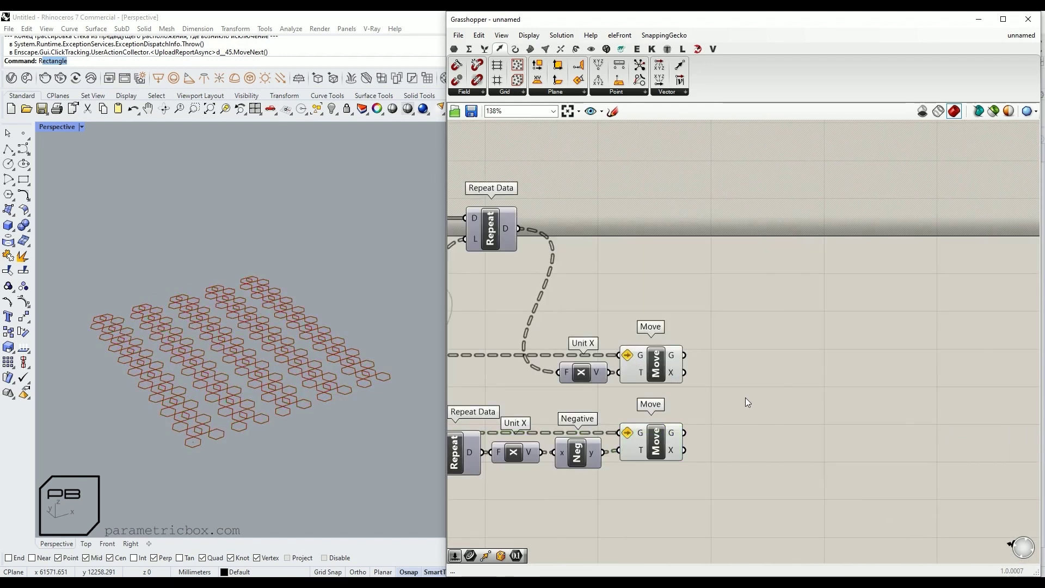
Reverse the data input of the lower Repeat Data component.
right_drag(746, 402, 865, 405)
right_click(678, 375)
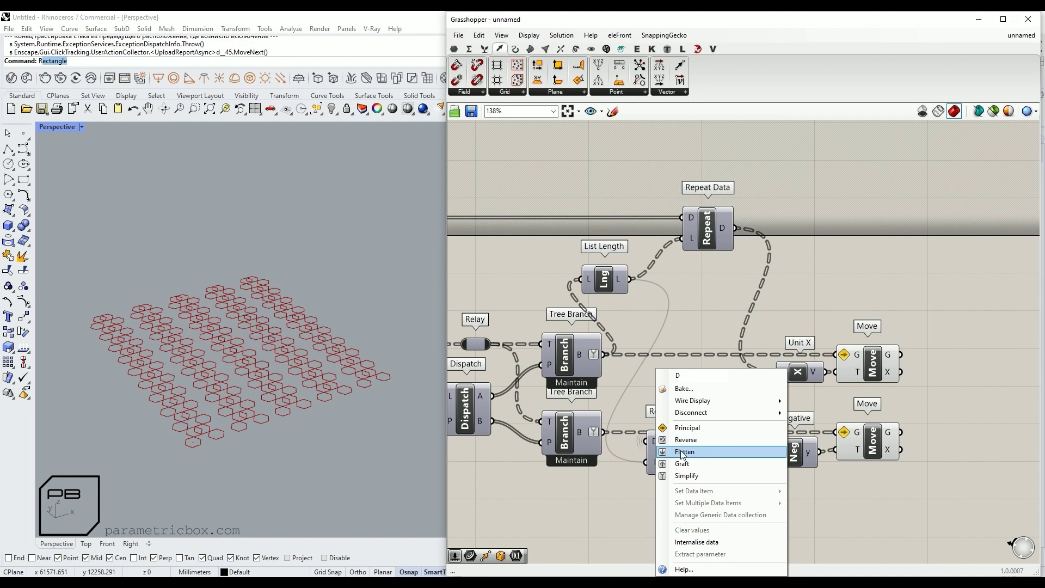
click(792, 452)
right_drag(793, 450, 728, 425)
click(728, 424)
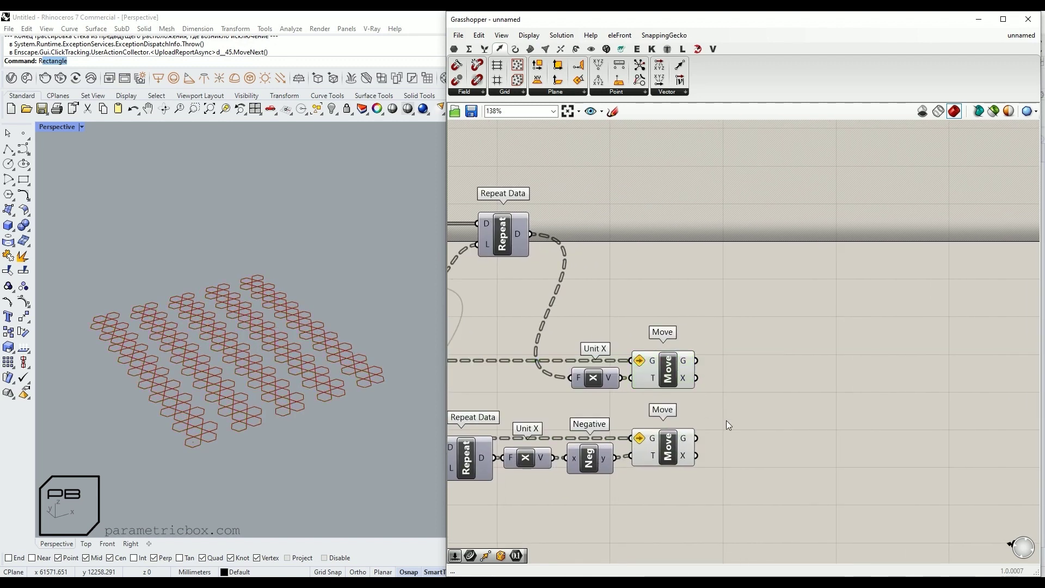
Add another Move component and feed it the geometry from the lower Move.
right_click(740, 453)
text(move)
key(Return)
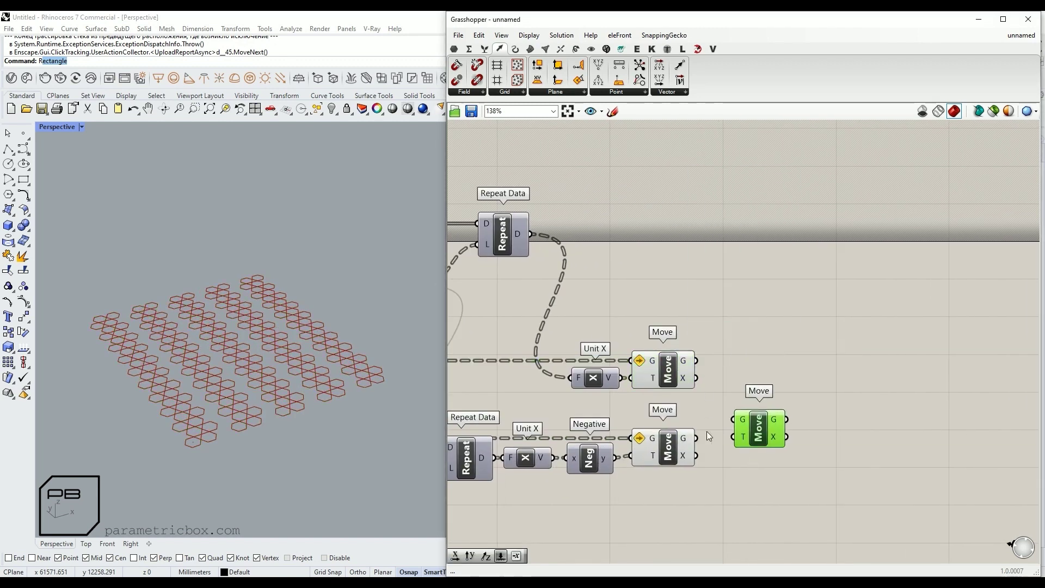
drag(758, 423, 768, 441)
right_drag(775, 451, 769, 421)
Add a Unit X vector for the new Move's translation and drive its factor with a Multiplication component.
double_click(712, 485)
text(unit x)
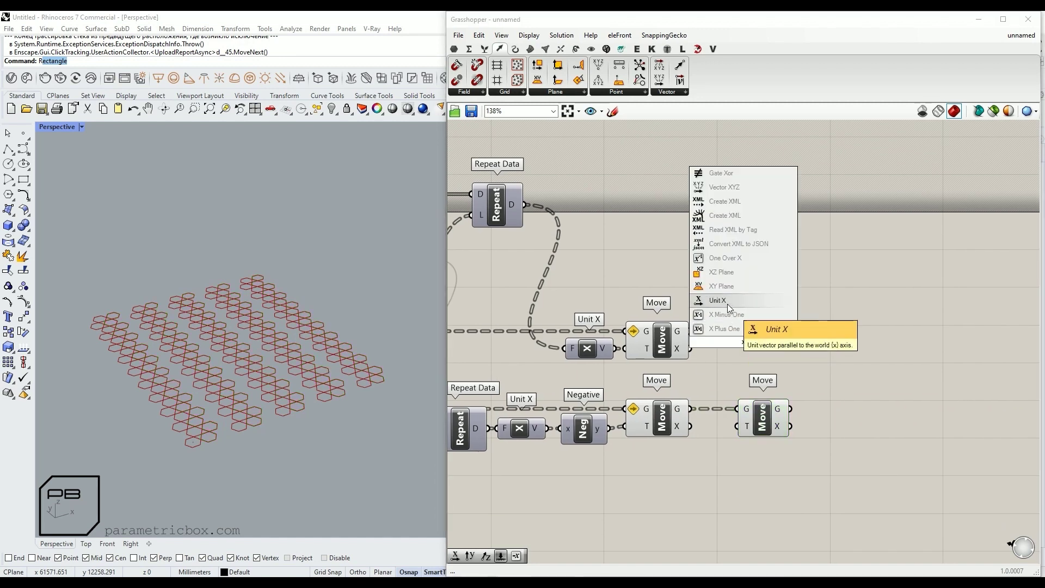
click(727, 304)
drag(685, 469, 678, 483)
text(multiplication)
key(Return)
drag(754, 341, 602, 486)
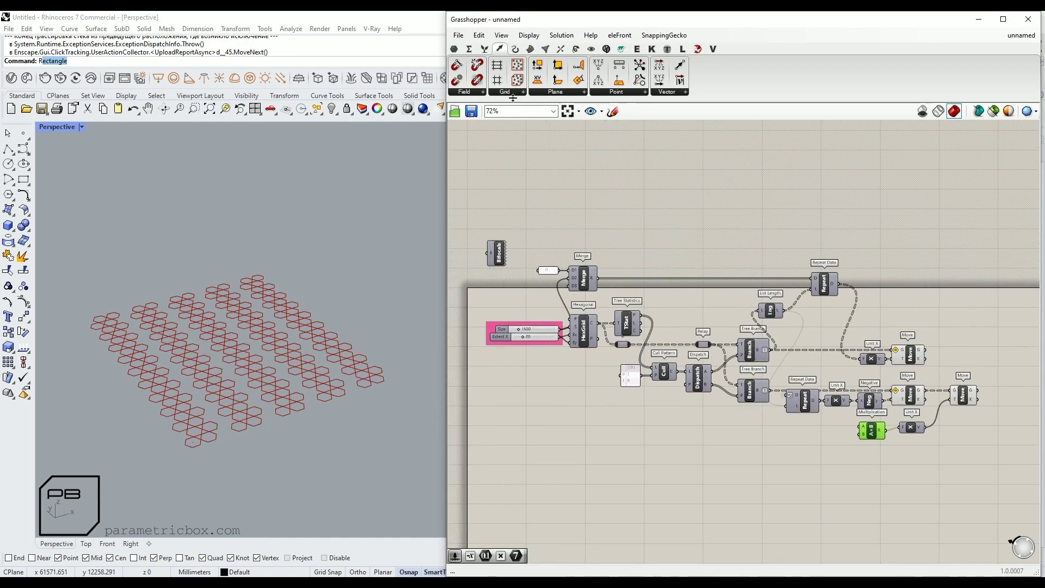
Add an Integer parameter linked to the hexagon size slider, name it Hex_size and feed it into the Multiplication.
click(454, 48)
scroll(547, 338, up, 5)
scroll(582, 430, down, 3)
drag(512, 282, 683, 296)
scroll(684, 296, up, 5)
right_click(702, 328)
click(858, 380)
right_click(709, 321)
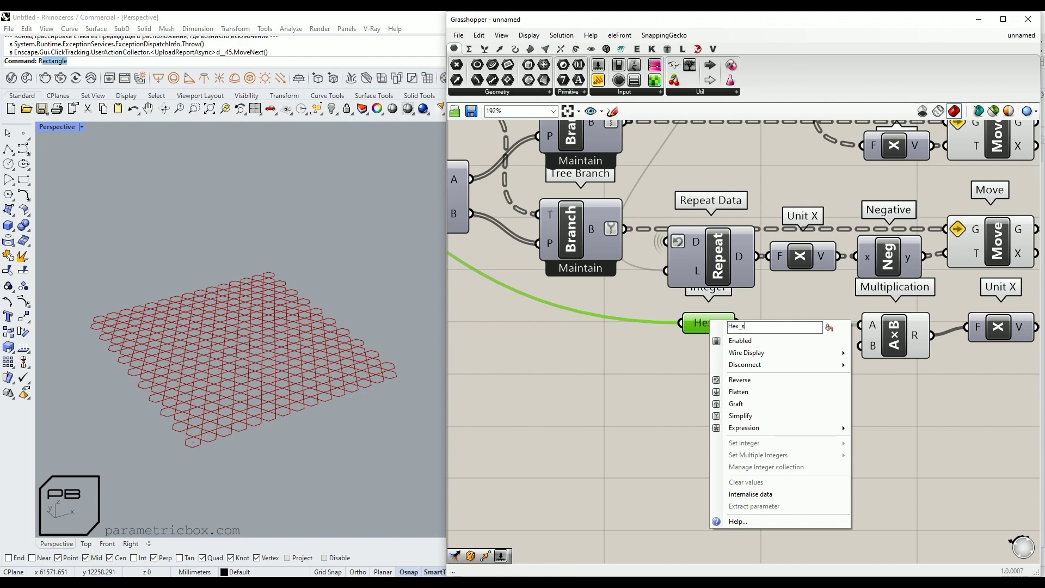
key(Return)
click(811, 392)
Add a Merge component and feed it the geometry outputs of all three Move components in D1, D2 and D3.
right_drag(899, 337, 772, 337)
scroll(772, 338, down, 1)
click(697, 344)
right_drag(697, 344, 782, 348)
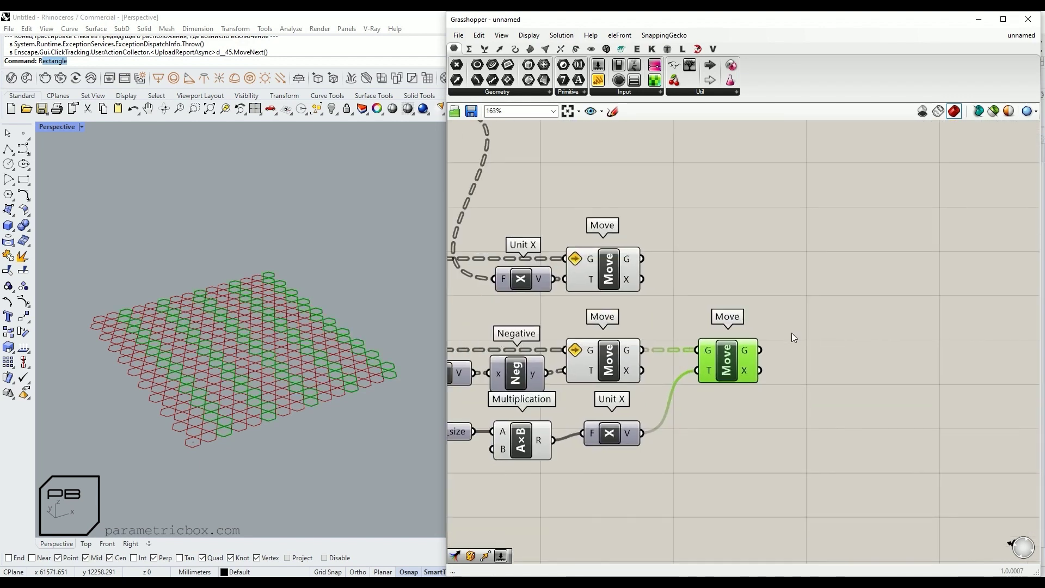
double_click(783, 348)
text(merge)
click(722, 303)
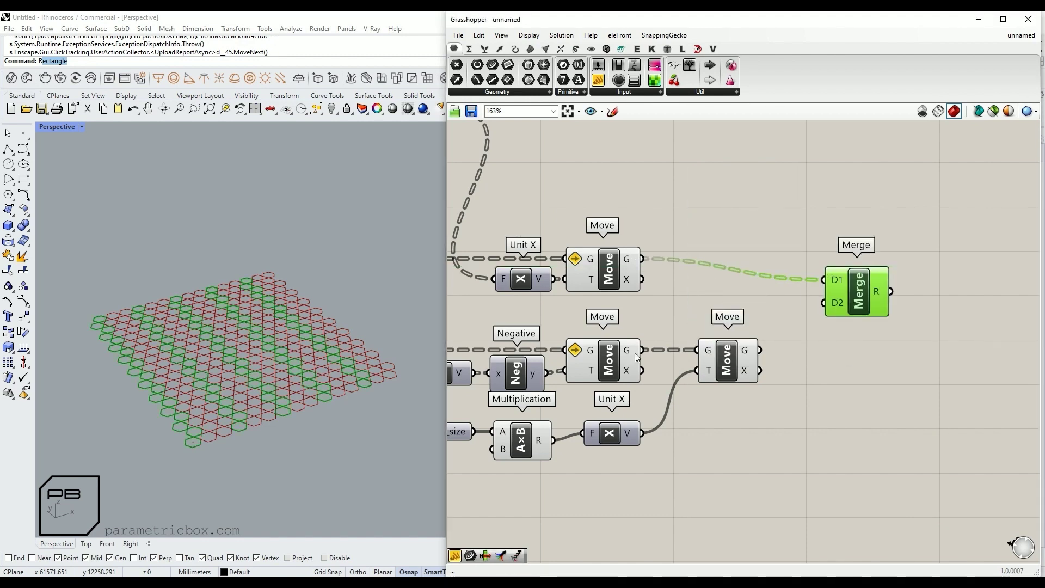
drag(823, 309, 823, 310)
drag(760, 349, 823, 326)
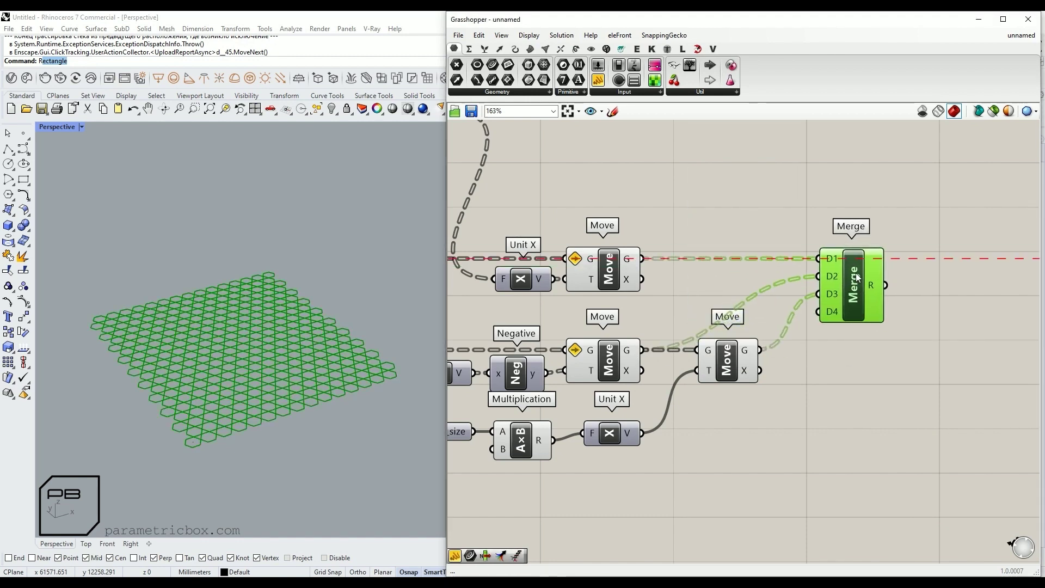
click(774, 299)
scroll(774, 299, down, 1)
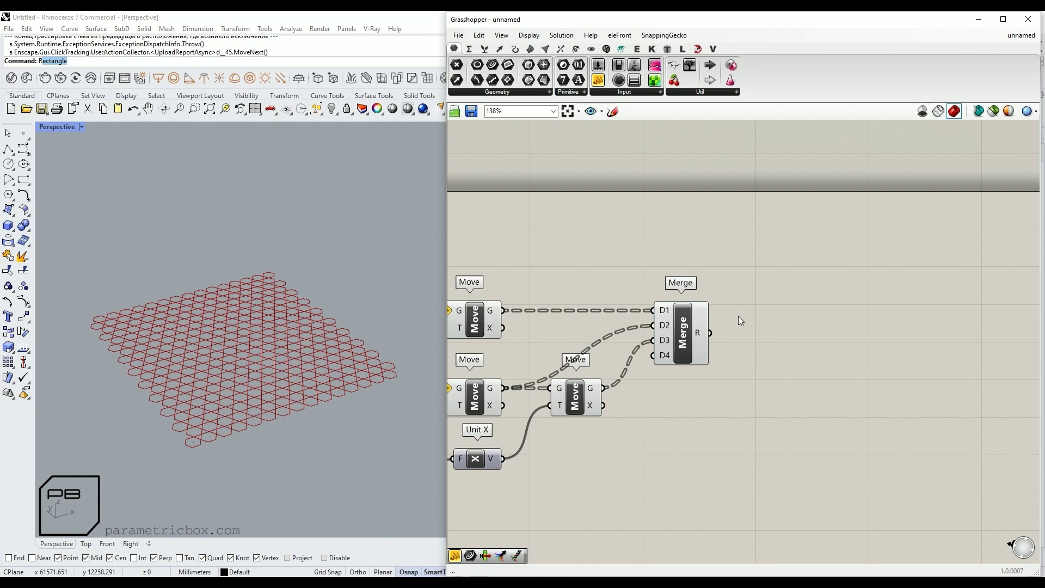
Add a Bounding Box fed by the Merge result and switch it to Union Box.
right_drag(790, 344, 740, 348)
double_click(742, 343)
text(bb)
click(728, 328)
drag(742, 348, 711, 351)
right_click(713, 353)
click(732, 401)
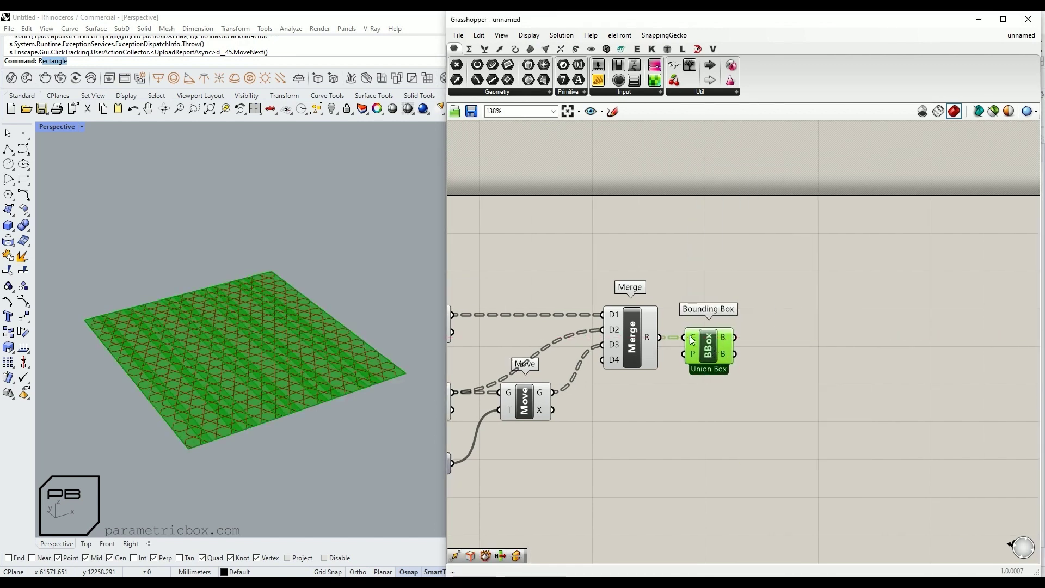
Flatten the result output of the Merge component that feeds the Bounding Box.
right_click(653, 339)
click(694, 394)
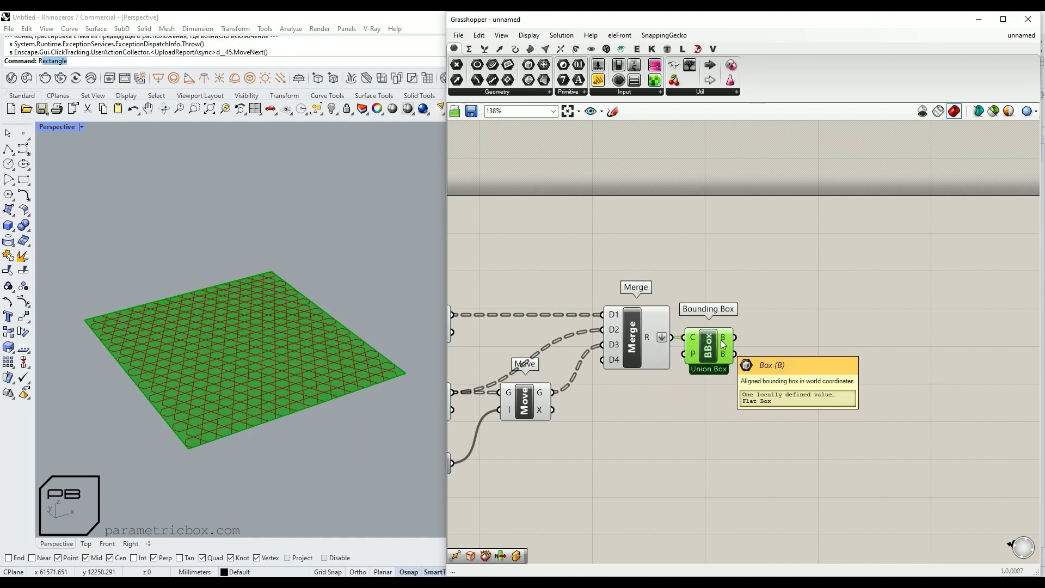
click(744, 356)
right_drag(782, 362, 746, 358)
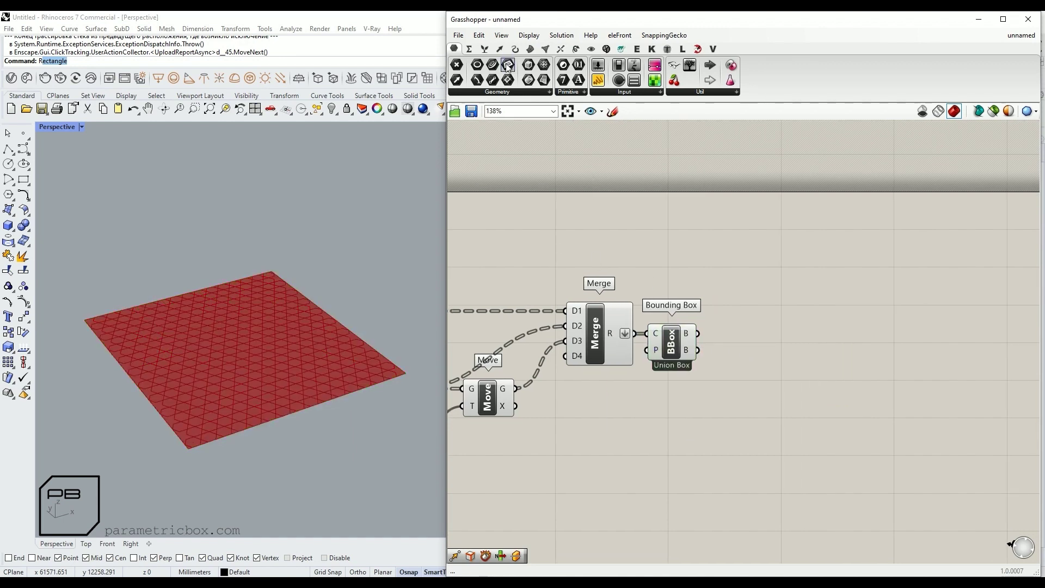
Add a Brep Edges component and connect the bounding box to its input.
click(530, 48)
drag(456, 65, 752, 351)
scroll(707, 344, up, 3)
drag(695, 330, 726, 330)
Add a List Item component fed by the naked edges and give it an extra +1 output.
mouse_move(802, 327)
mouse_down()
mouse_move(786, 325)
mouse_move(800, 334)
mouse_up()
click(784, 329)
scroll(792, 352, up, 3)
click(776, 375)
scroll(784, 359, down, 4)
right_drag(326, 392, 252, 329)
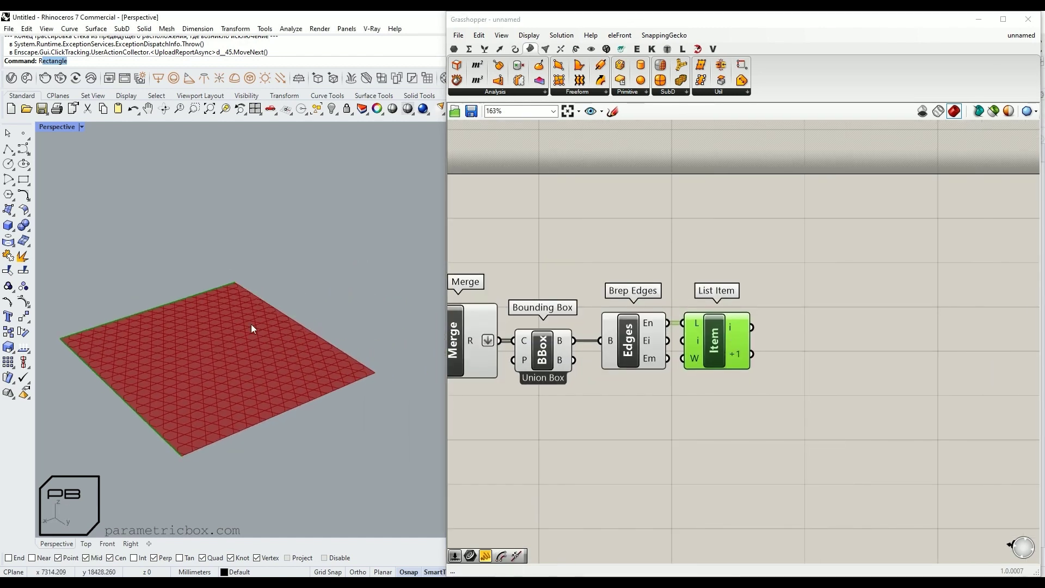
Add a Divide Curve component and feed it the first edge from List Item.
right_drag(811, 312, 764, 316)
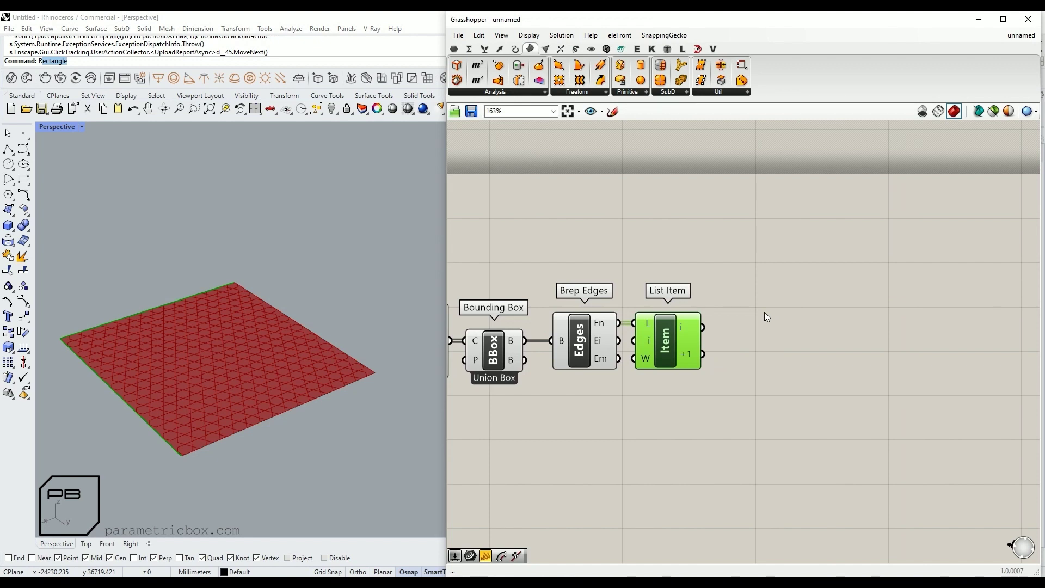
double_click(782, 316)
text(divide)
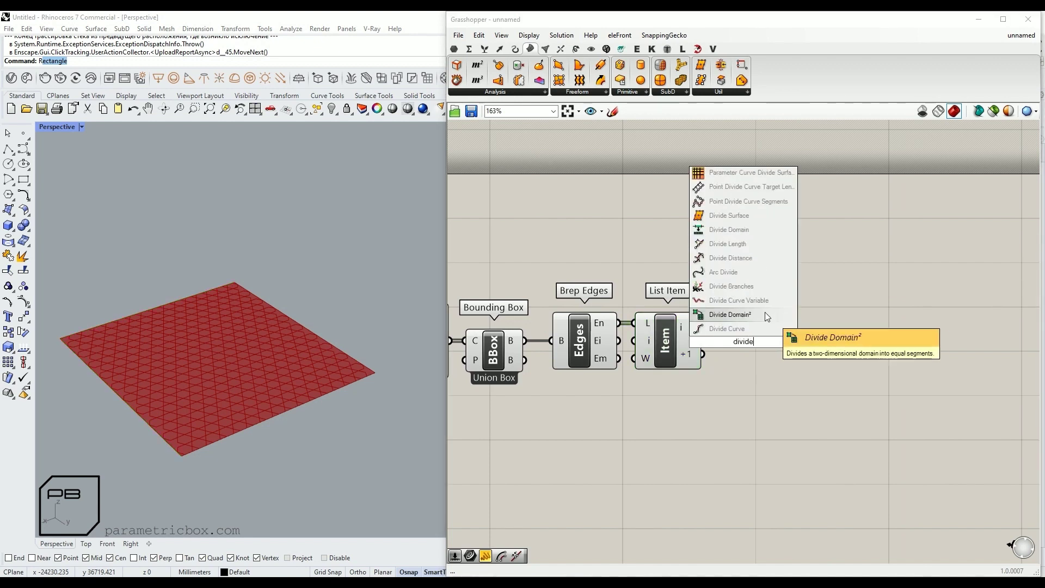
key(Return)
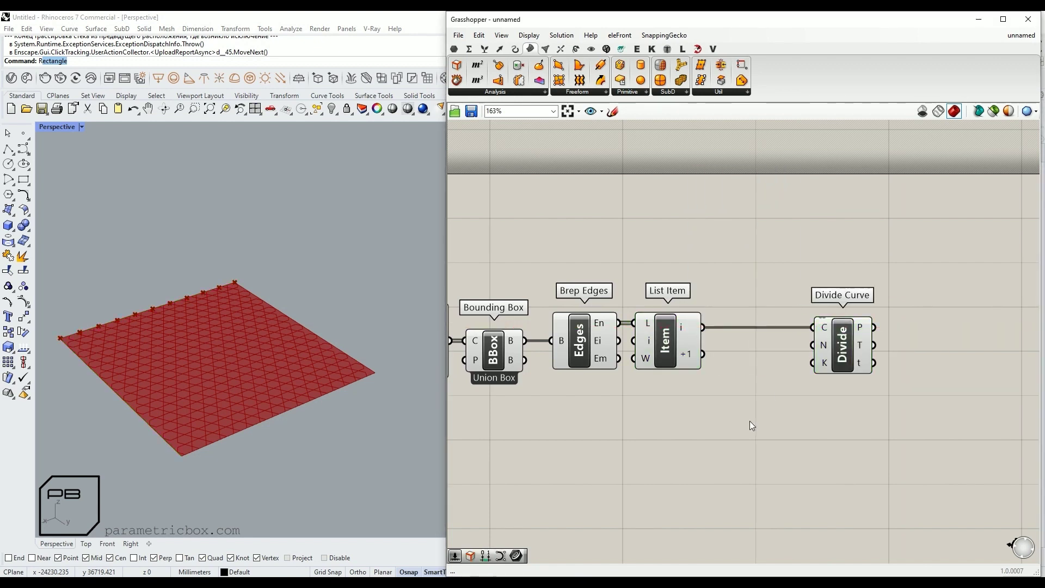
Add a Count slider with value 37 for the division count and put it in a pink group.
double_click(747, 423)
text(37)
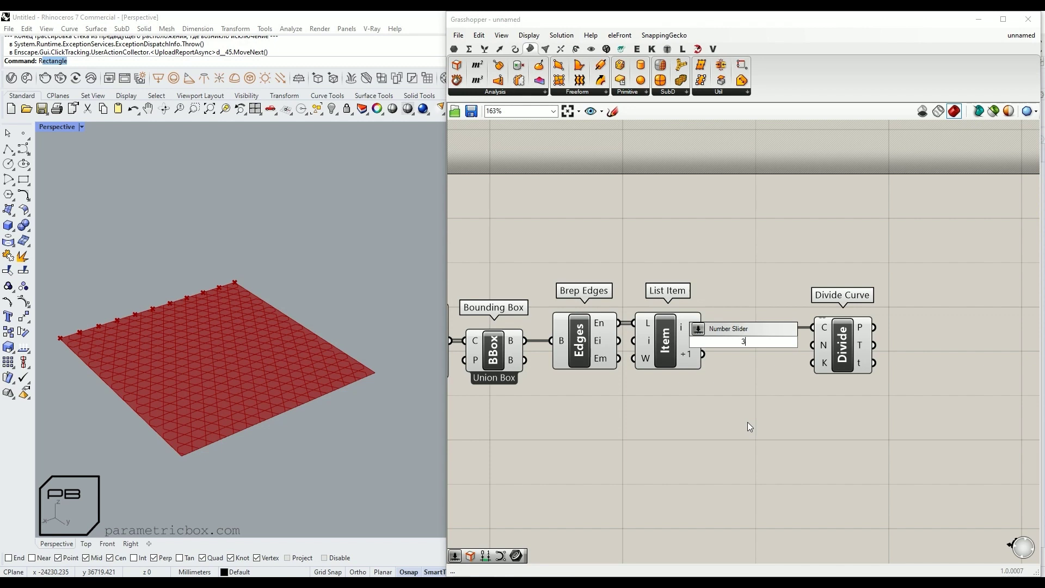
key(Return)
drag(763, 378, 835, 439)
key(space)
click(735, 359)
right_click(716, 388)
mouse_move(762, 503)
click(854, 492)
Duplicate the Divide Curve component below with the same count and feed it the +1 edge from List Item.
click(835, 349)
drag(703, 354, 812, 418)
scroll(825, 398, down, 3)
click(746, 383)
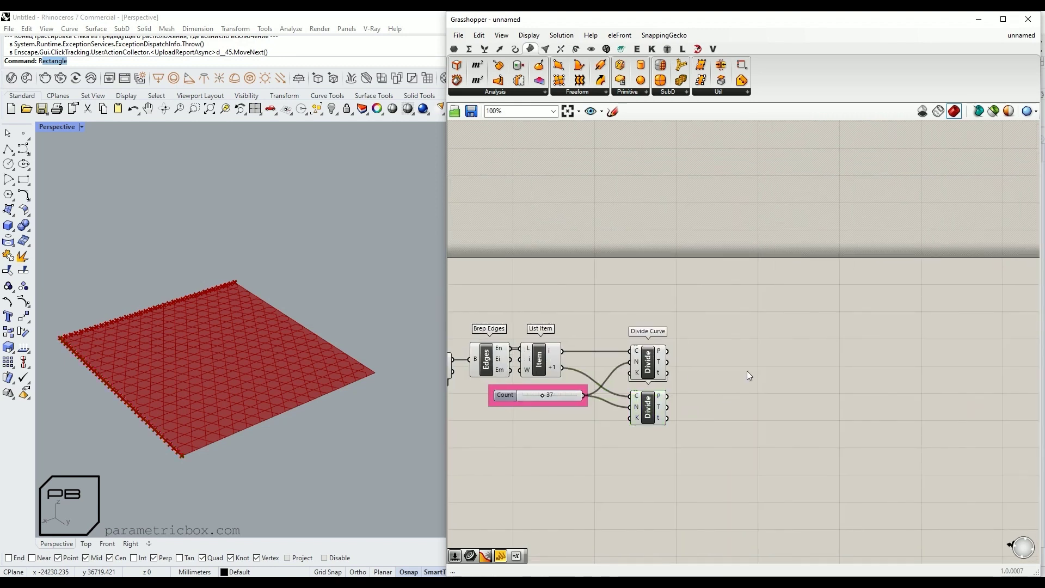
Add a Deconstruct point component for each of the two Divide Curve point outputs.
double_click(742, 331)
text(decon)
key(Return)
drag(729, 341, 667, 350)
drag(743, 349, 685, 349)
scroll(860, 383, up, 2)
alt+drag(635, 402, 628, 399)
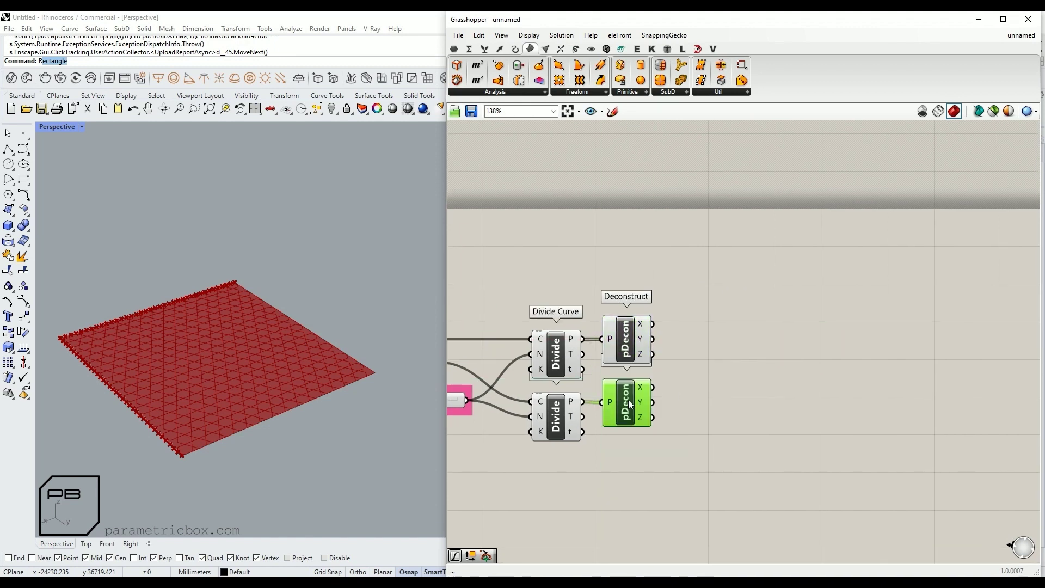
Add a Construct Point component taking X from the upper Deconstruct and Y from the lower Deconstruct.
right_drag(738, 380, 661, 375)
click(499, 48)
drag(599, 65, 707, 331)
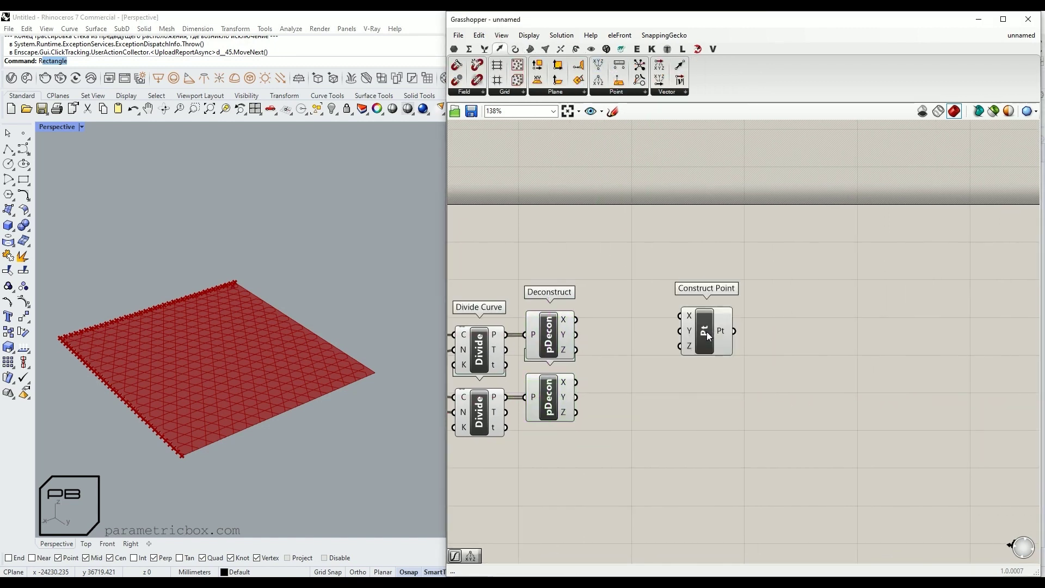
drag(573, 319, 681, 316)
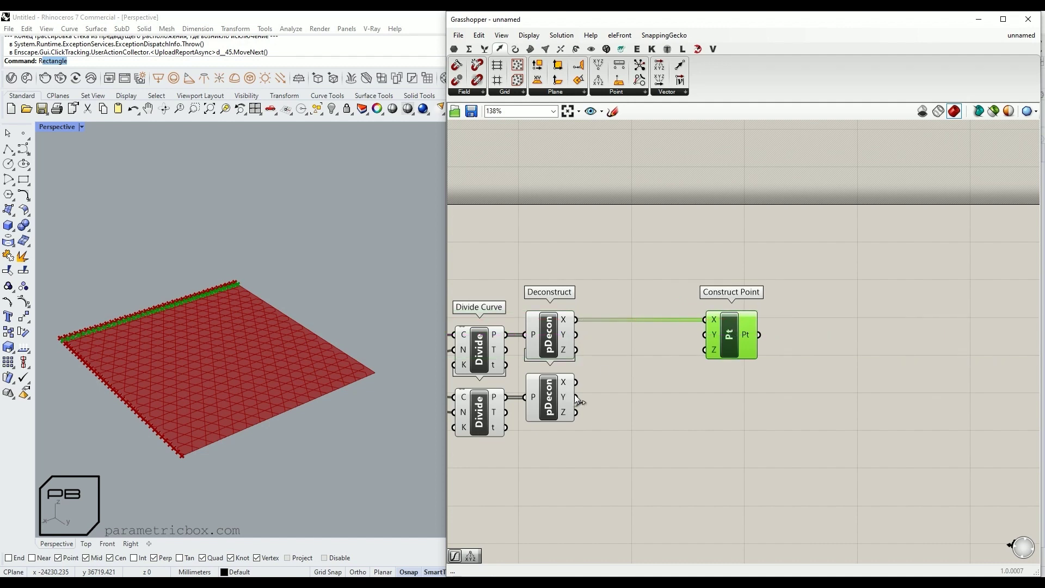
drag(576, 395, 709, 334)
Graft the X input of Construct Point and turn off the preview of the components upstream of it.
right_click(713, 318)
click(744, 396)
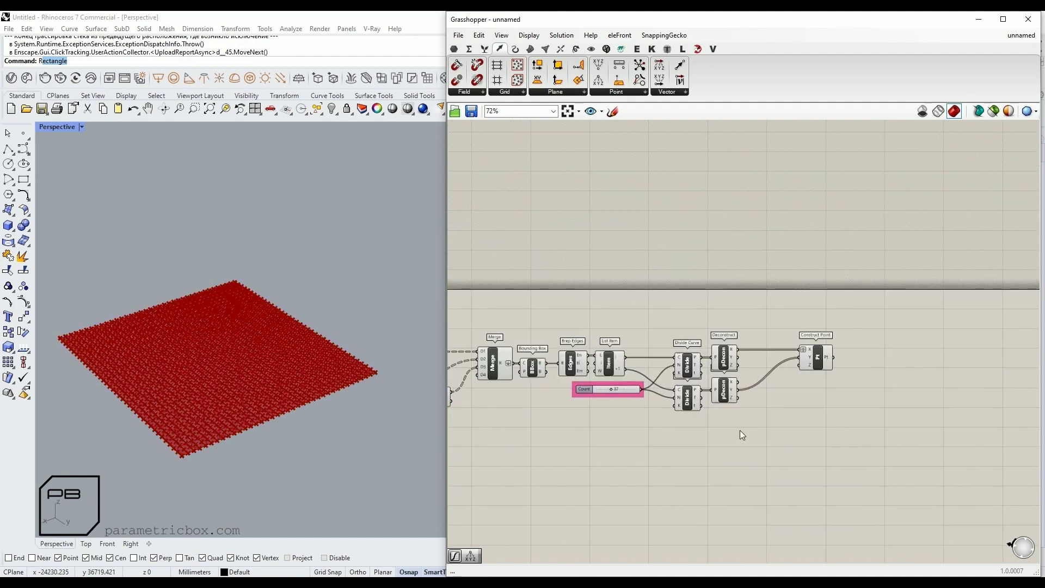
drag(796, 465, 620, 352)
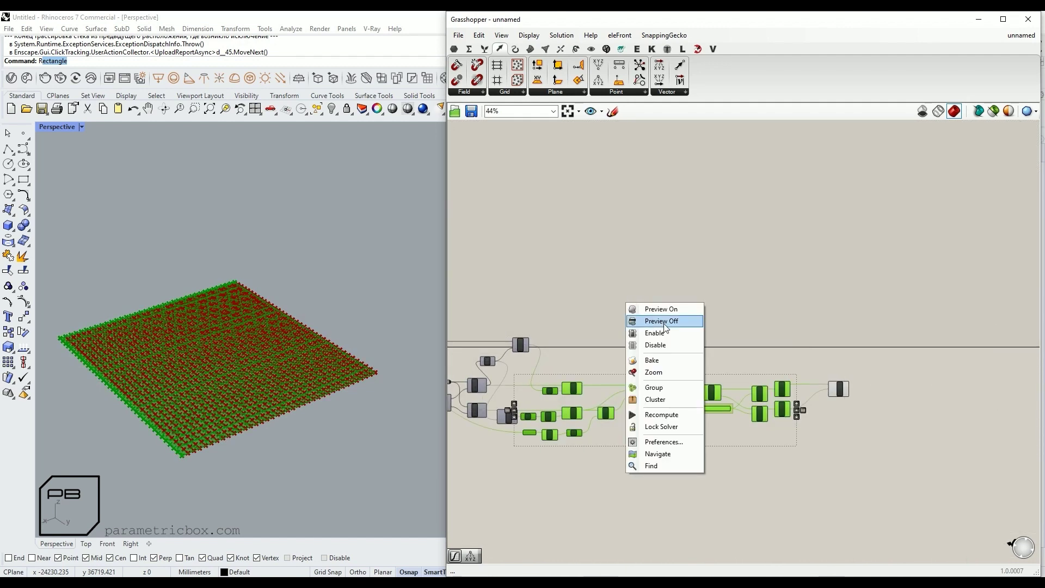
scroll(703, 361, up, 2)
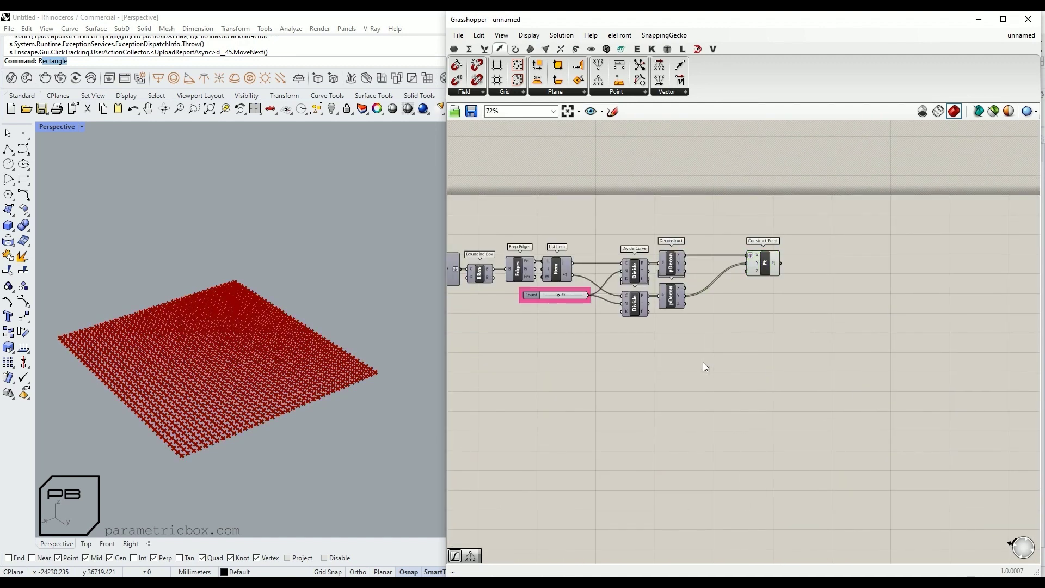
Place a Graph Mapper below the Deconstruct components and set its graph type to a sine curve.
right_click(703, 361)
click(724, 244)
scroll(740, 340, up, 2)
drag(740, 340, 617, 379)
right_click(616, 388)
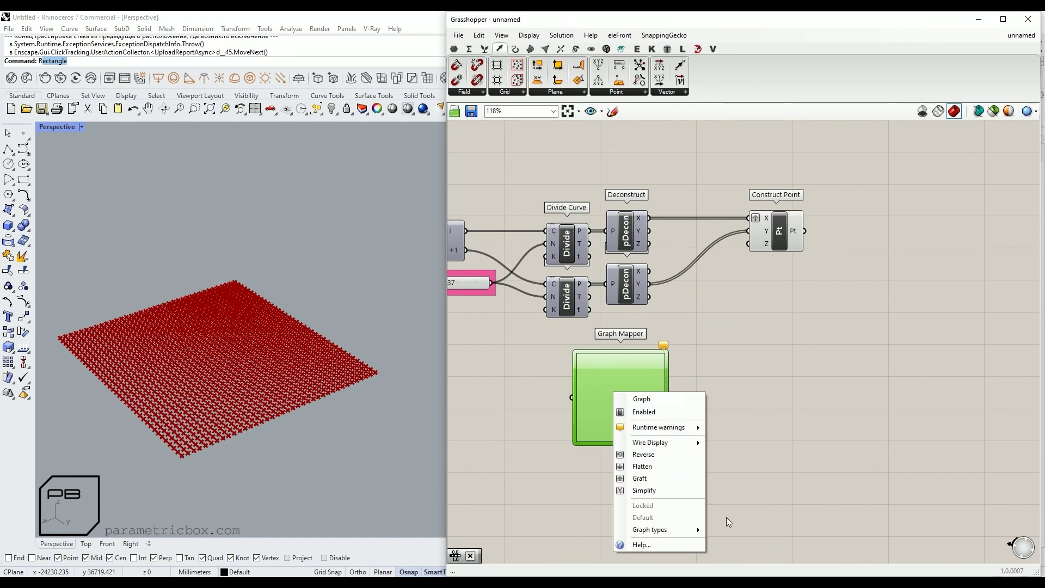
mouse_move(659, 529)
click(747, 545)
scroll(713, 401, up, 2)
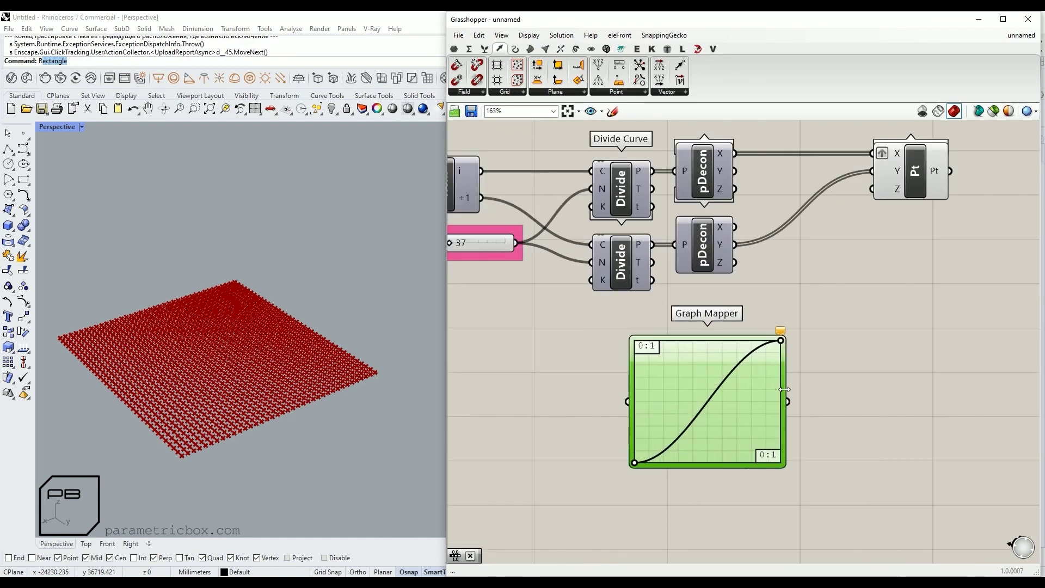
Shape the sine graph to about 1.5 waves, duplicate the Graph Mapper below and give the copy about 2.5 waves.
drag(808, 342, 717, 423)
scroll(692, 305, down, 3)
scroll(707, 417, up, 3)
drag(677, 375, 656, 374)
scroll(656, 375, down, 4)
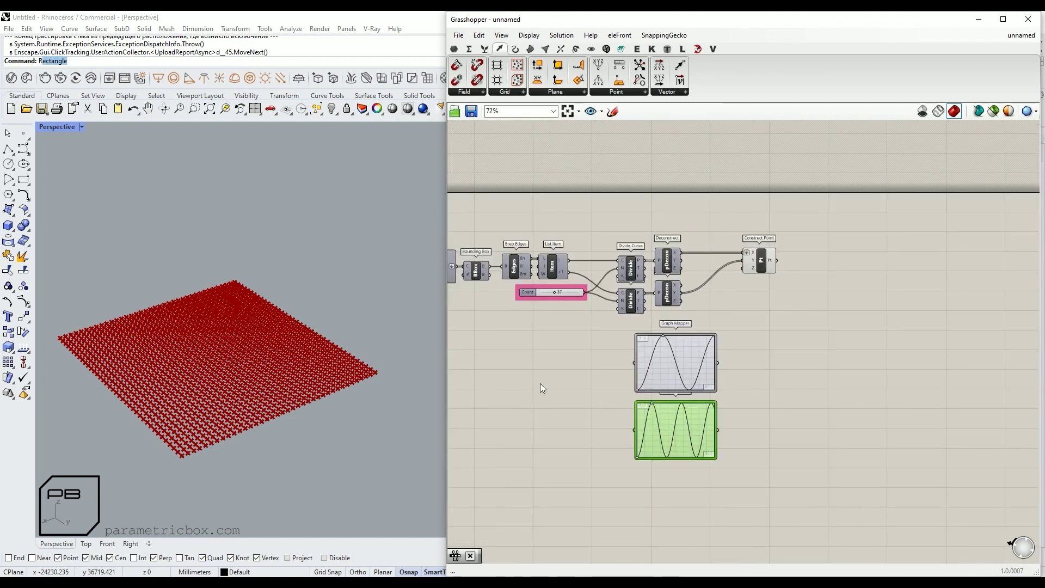
Add a Range component driven by the Count slider and connect its output to both Graph Mappers.
double_click(743, 340)
text(range)
key(Return)
scroll(730, 327, up, 2)
drag(745, 338, 521, 417)
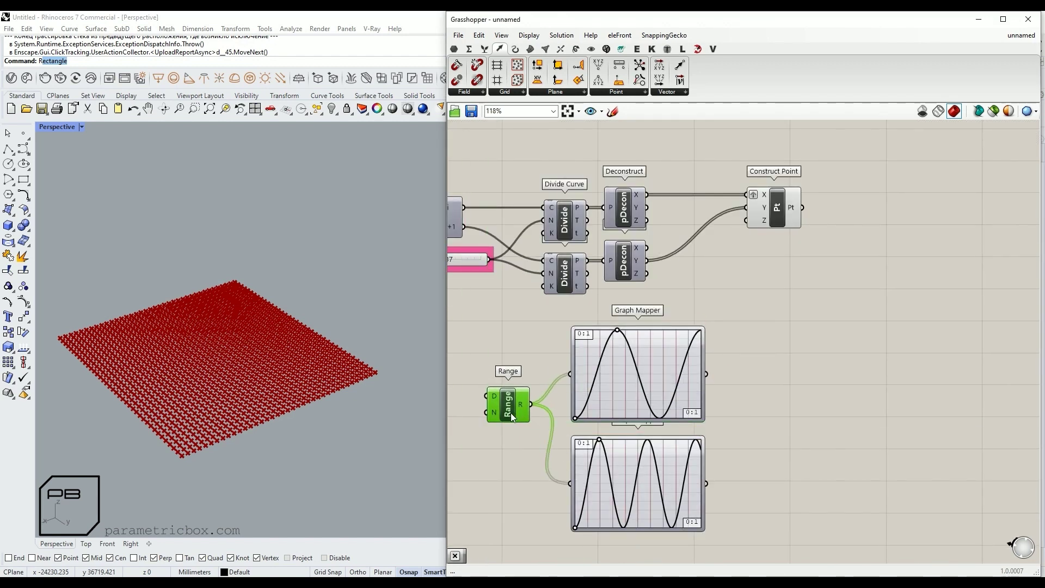
right_drag(476, 279, 601, 286)
Add a Multiplication component that multiplies the outputs of the two Graph Mappers.
right_drag(908, 373, 744, 366)
double_click(744, 366)
text(mult)
key(Return)
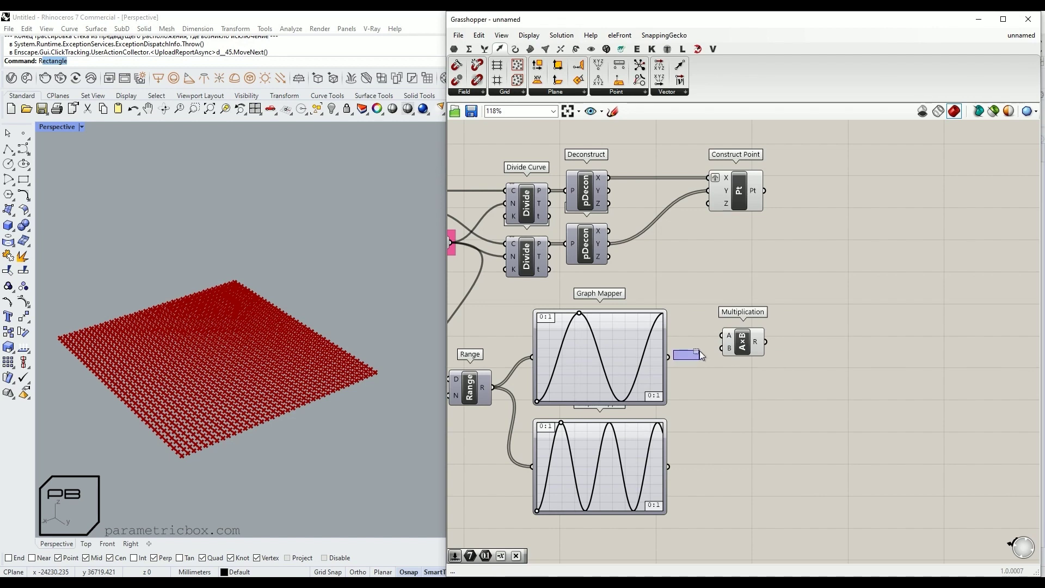
drag(726, 349, 719, 398)
Add a second Multiplication that scales the product by a 3000 slider, and group that slider in pink.
right_drag(791, 364, 697, 384)
double_click(697, 385)
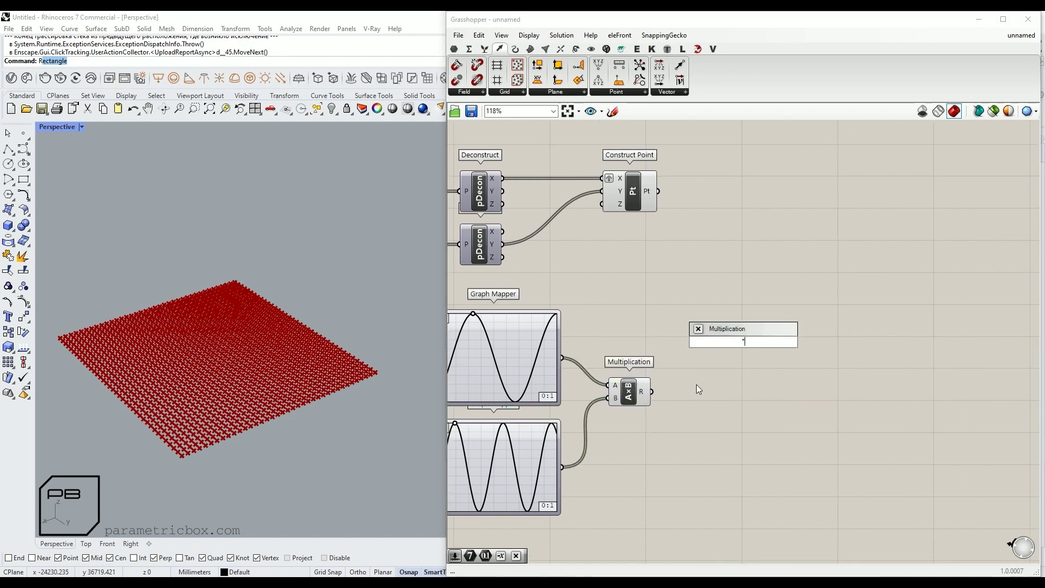
key(Return)
double_click(711, 348)
text(3000)
key(Return)
scroll(713, 328, up, 3)
key(ctrl+g)
right_click(681, 321)
Add an Addition component and connect the scaled product to its A input.
right_drag(853, 323, 793, 335)
double_click(793, 335)
text(addition)
key(Return)
drag(737, 358, 811, 357)
drag(712, 341, 825, 350)
Connect a 10000 slider to the Addition's B input, group the slider and colour the group pink.
double_click(753, 367)
text(10000)
key(Return)
drag(755, 391, 793, 359)
middle_click(758, 373)
click(758, 359)
right_click(725, 379)
mouse_move(772, 494)
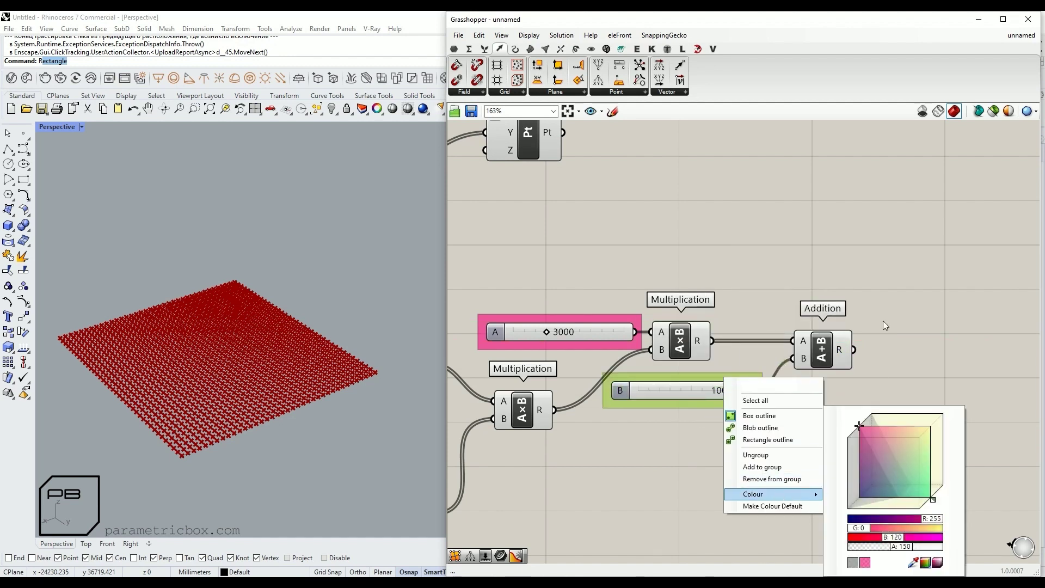
click(865, 562)
Move Construct Point past the Addition component and feed the sum into its Z input.
scroll(728, 411, down, 2)
scroll(734, 393, down, 3)
drag(563, 315, 841, 311)
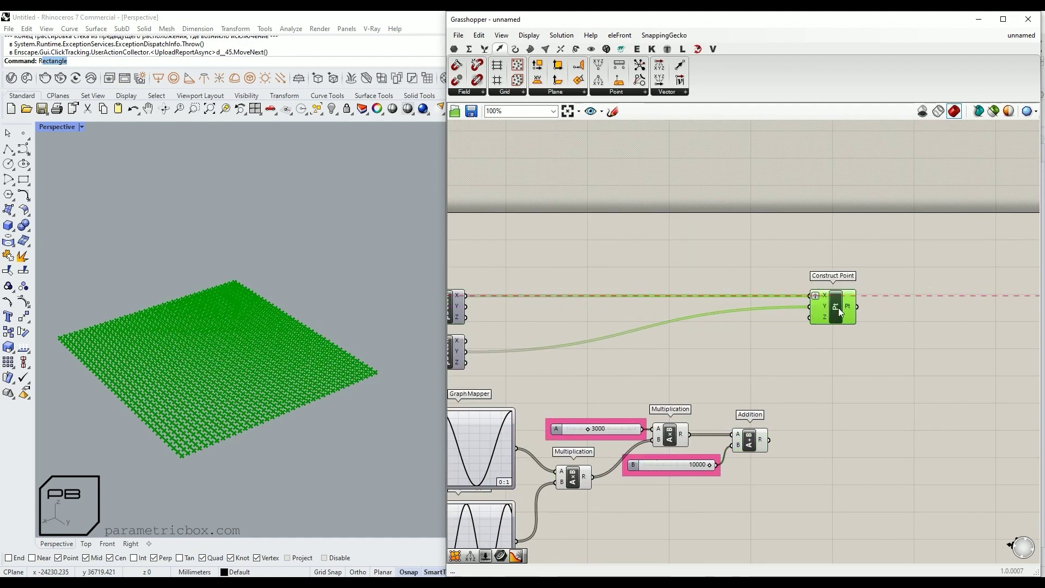
drag(788, 355, 810, 317)
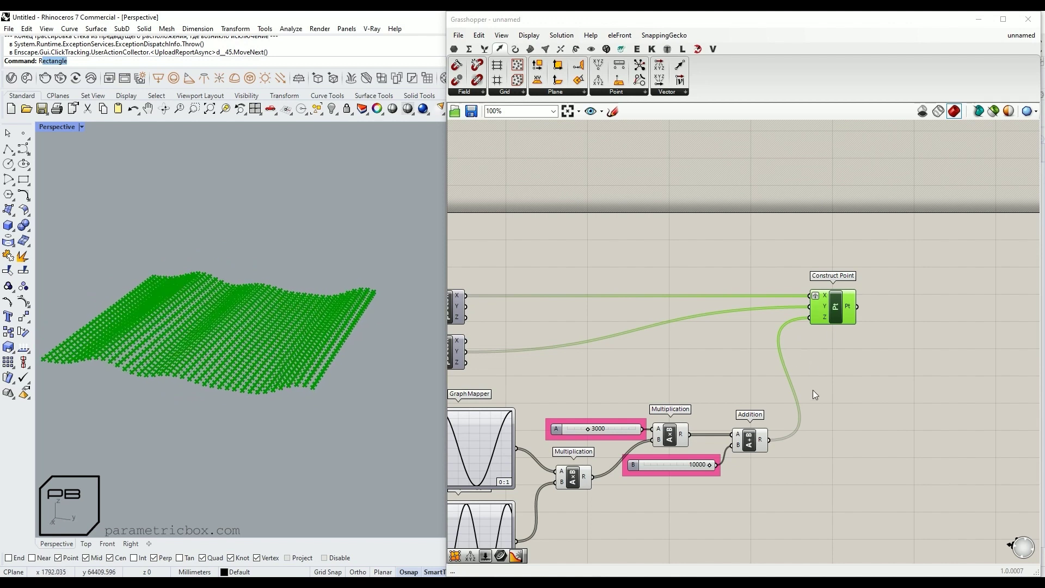
Try a wave height factor of 3295 and a lower offset for the points' Z values.
scroll(725, 401, up, 1)
scroll(725, 402, up, 2)
drag(707, 388, 722, 383)
drag(890, 453, 877, 452)
scroll(828, 451, down, 4)
right_drag(296, 376, 284, 384)
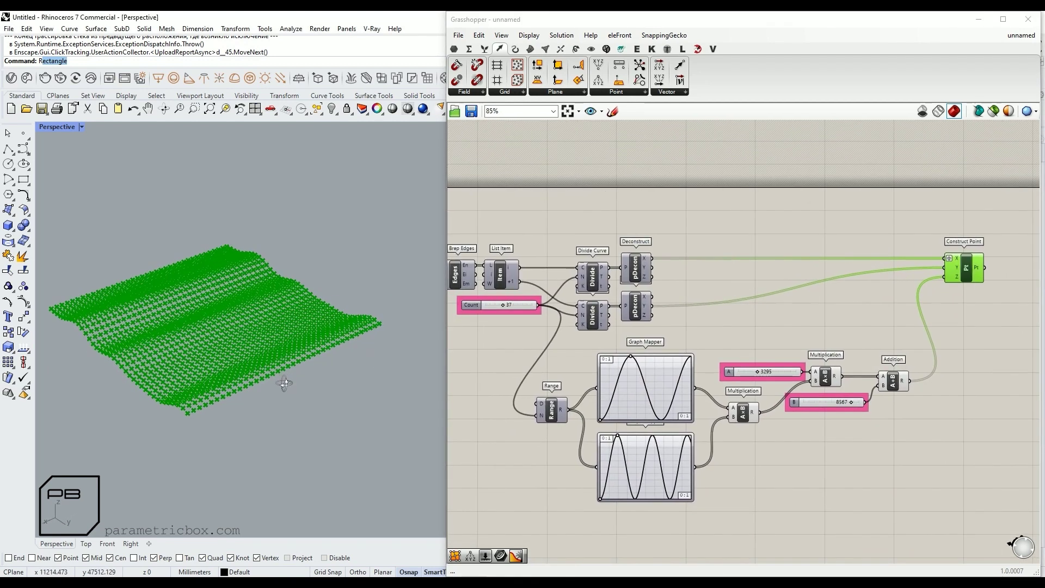
Graft the A input of the Multiplication that combines the two Graph Mappers.
click(707, 527)
right_click(733, 407)
click(761, 455)
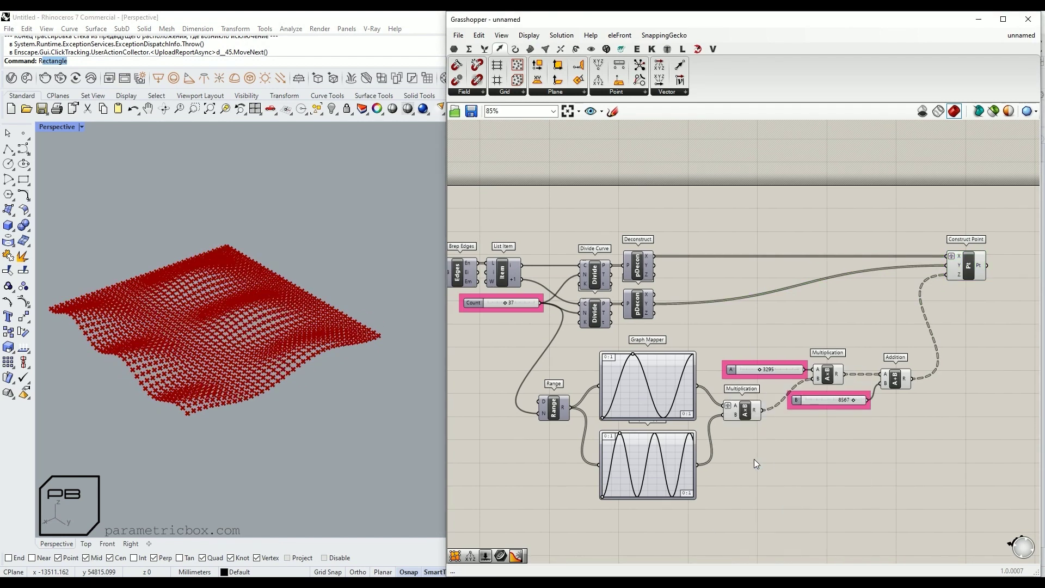
Set the wave height factor slider to 3921 and the Addition's offset slider to 10000.
scroll(838, 400, up, 3)
scroll(851, 404, up, 2)
drag(860, 404, 882, 402)
drag(658, 334, 662, 335)
scroll(707, 288, down, 4)
click(769, 240)
click(837, 260)
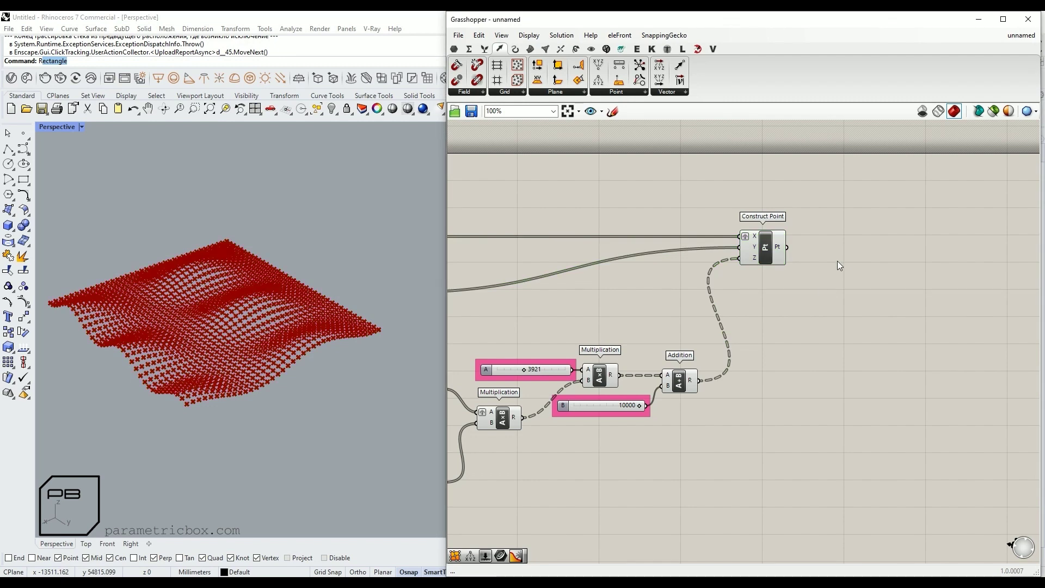
Add a Surface From Points component fed by the constructed points, with the Count slider on its U input.
double_click(743, 341)
text(srf)
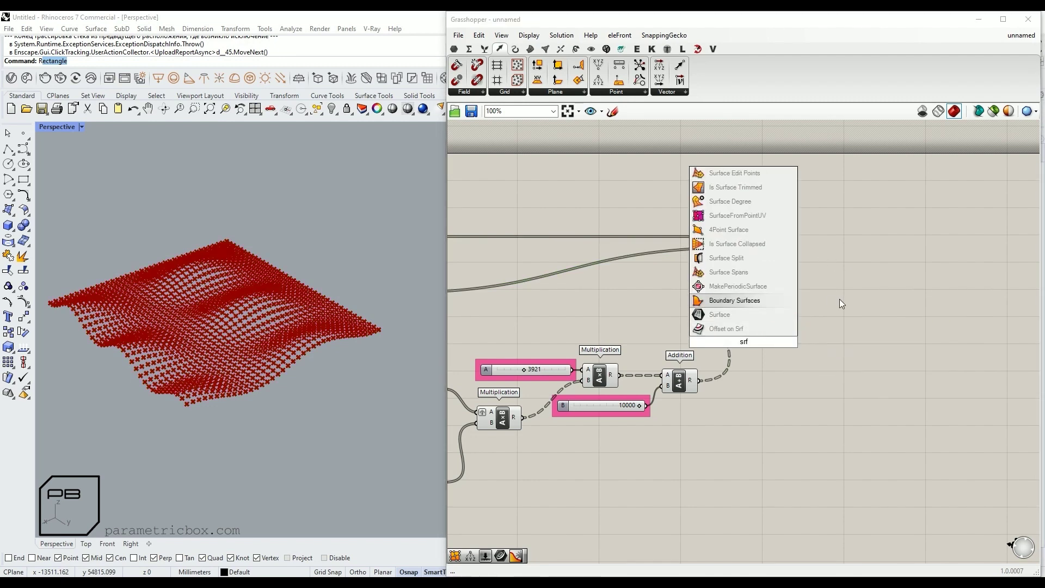
text(grid)
key(Return)
drag(734, 344, 933, 234)
drag(803, 214, 919, 232)
scroll(880, 279, down, 2)
right_drag(881, 280, 929, 285)
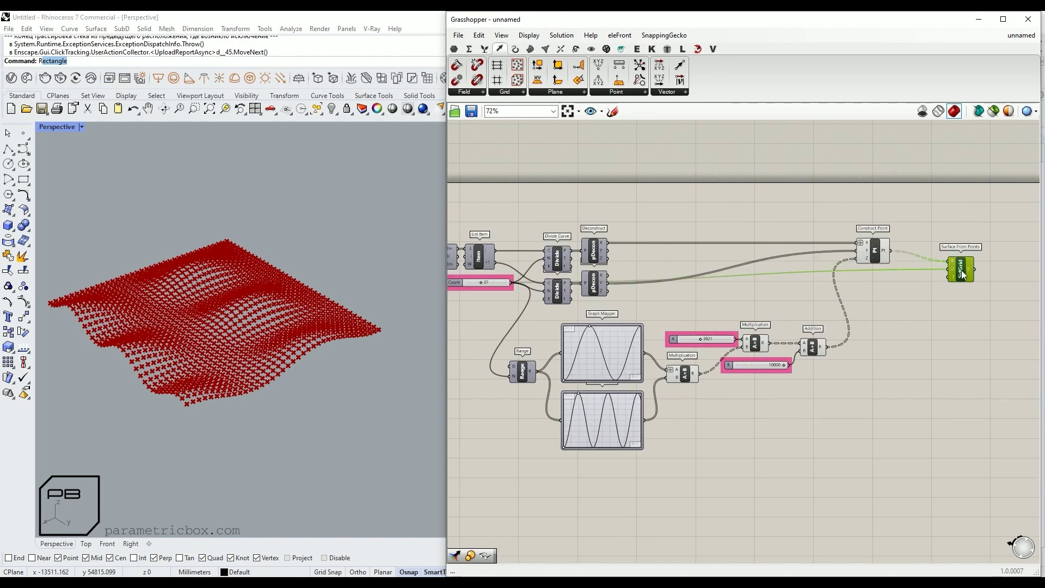
Add an expression to the U input of Surface From Points, flatten its P input, and shift the component closer to Construct Point.
right_click(943, 283)
mouse_move(964, 388)
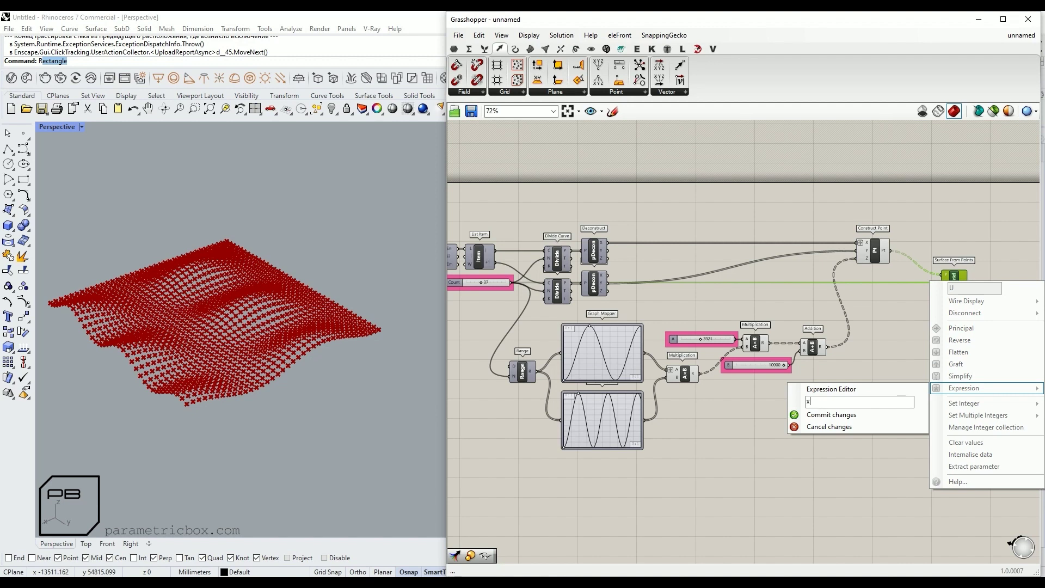
click(874, 414)
scroll(946, 284, up, 3)
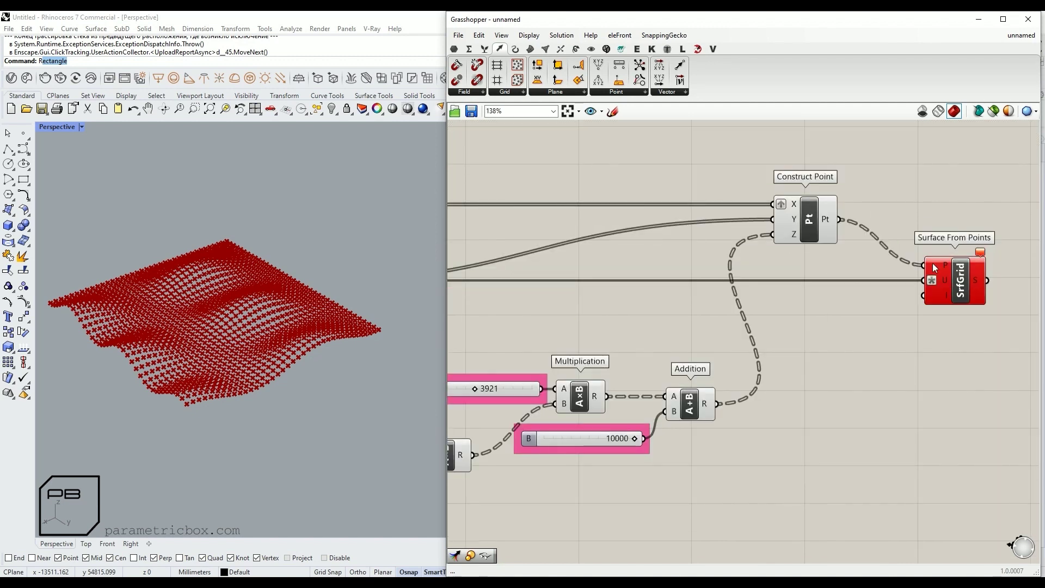
right_click(938, 267)
click(959, 352)
drag(943, 281, 918, 281)
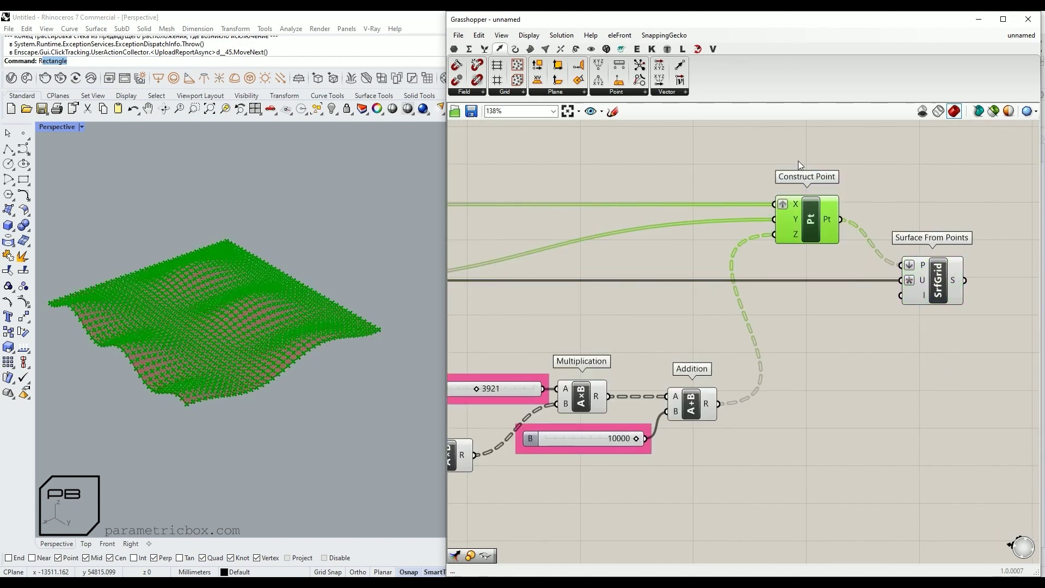
Hide the preview of the Construct Point component.
right_click(918, 281)
click(876, 321)
scroll(876, 321, down, 3)
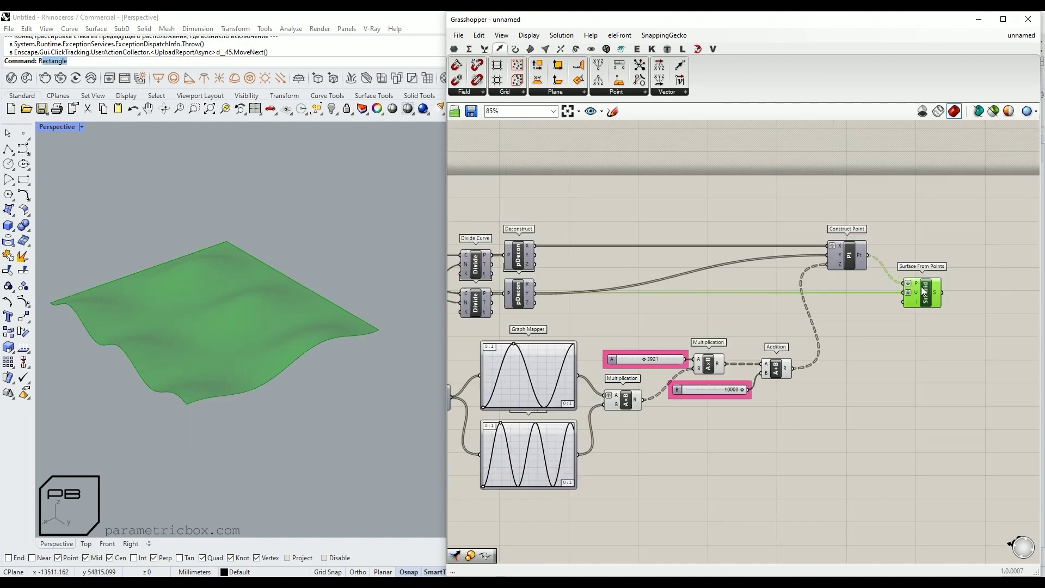
Group the Surface From Points component and colour the group green.
right_drag(923, 219, 863, 262)
click(843, 289)
key(ctrl+g)
right_click(843, 293)
click(784, 506)
Add a Scale component above the Bounding Box component.
right_drag(908, 444, 658, 348)
scroll(800, 455, down, 2)
scroll(658, 347, down, 3)
drag(840, 429, 695, 425)
scroll(711, 424, up, 3)
scroll(707, 337, up, 4)
double_click(707, 338)
text(scale)
click(741, 332)
Feed the hexagon pattern into Scale's G input and the bounding box's Area centroid into its C input.
drag(740, 334, 709, 285)
right_click(708, 302)
click(724, 326)
drag(721, 473, 713, 342)
drag(743, 342, 802, 305)
Add a 1.5 slider to Scale's F input and put it in a pink group.
double_click(805, 375)
text(1.5)
key(Return)
drag(738, 316, 768, 322)
middle_click(690, 276)
right_click(700, 322)
click(814, 523)
Arrange the Relay, Factor slider and Area component neatly around the Scale component.
drag(692, 488, 649, 488)
drag(705, 381, 647, 287)
drag(589, 322, 615, 322)
drag(801, 304, 843, 305)
click(748, 384)
Set the Scale factor slider to 1.85, checking the pattern's coverage of the surface in the Top view.
scroll(661, 356, down, 3)
click(86, 543)
scroll(302, 357, up, 3)
scroll(302, 357, down, 5)
scroll(551, 357, up, 5)
drag(550, 357, 557, 360)
scroll(588, 358, down, 3)
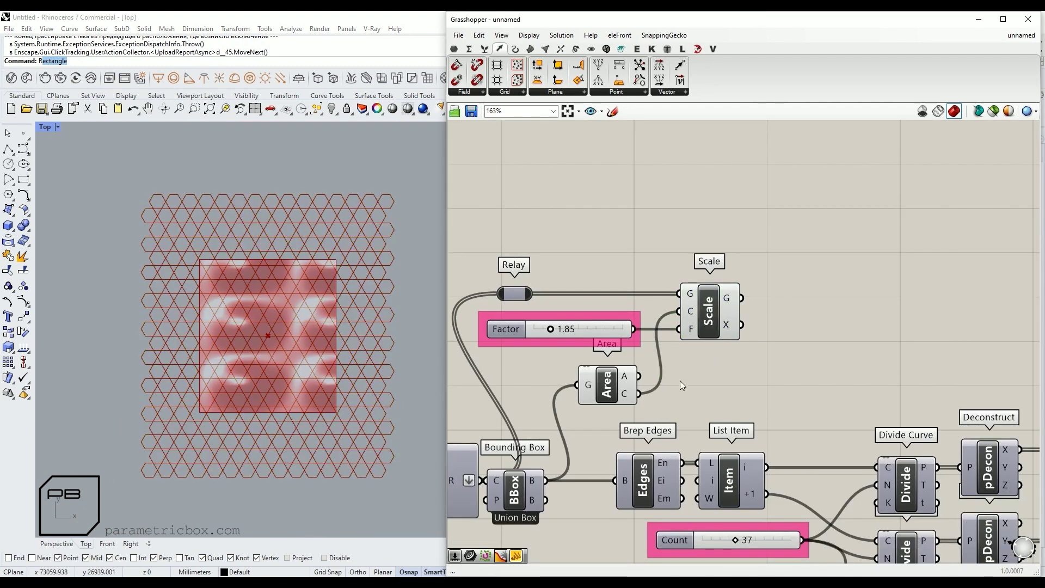
Return to the Perspective view and add an Explode component fed by the scaled hexagons.
click(52, 544)
scroll(268, 357, down, 3)
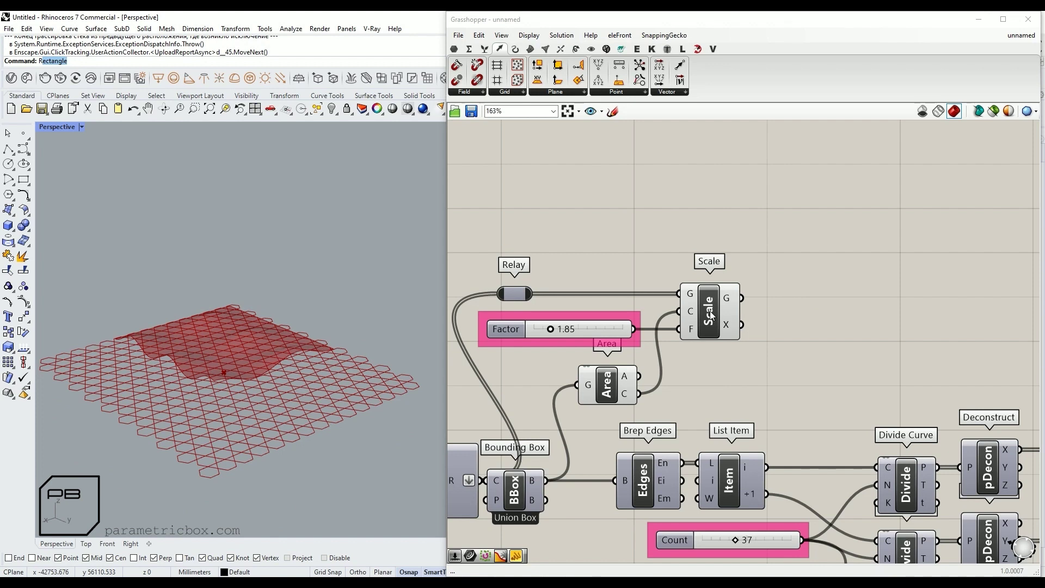
scroll(788, 305, down, 2)
right_drag(902, 274, 680, 323)
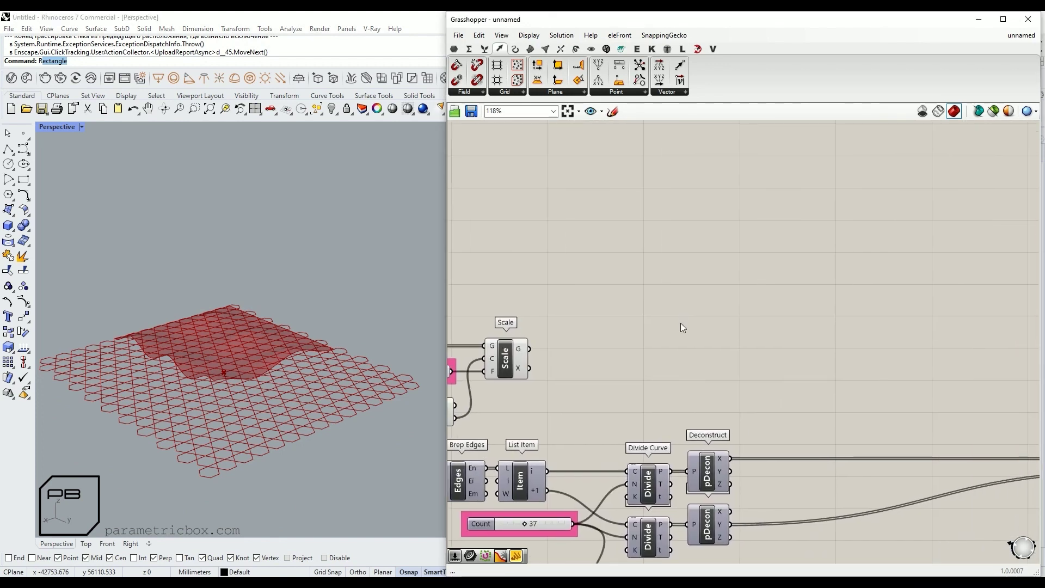
double_click(743, 341)
text(explode)
key(Return)
drag(528, 349, 580, 325)
right_drag(581, 325, 520, 355)
Add a List Item component with Explode's segments connected to its L input.
double_click(744, 341)
text(list item)
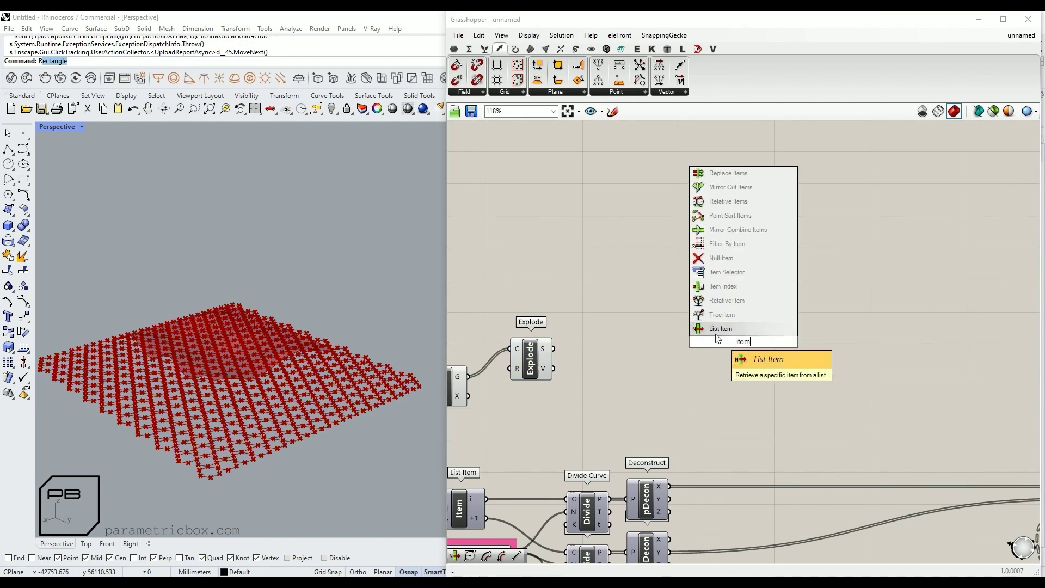
key(Return)
drag(744, 341, 621, 338)
drag(552, 349, 603, 327)
Extend the List Item component with outputs +1 to +4.
scroll(622, 341, up, 5)
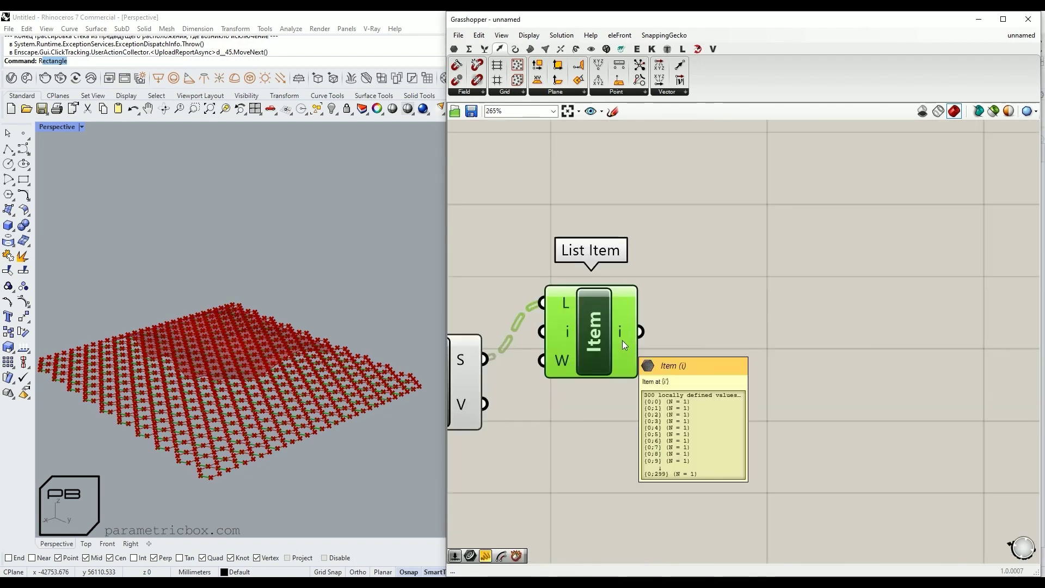
click(614, 381)
click(614, 382)
click(613, 400)
click(612, 411)
scroll(797, 300, down, 3)
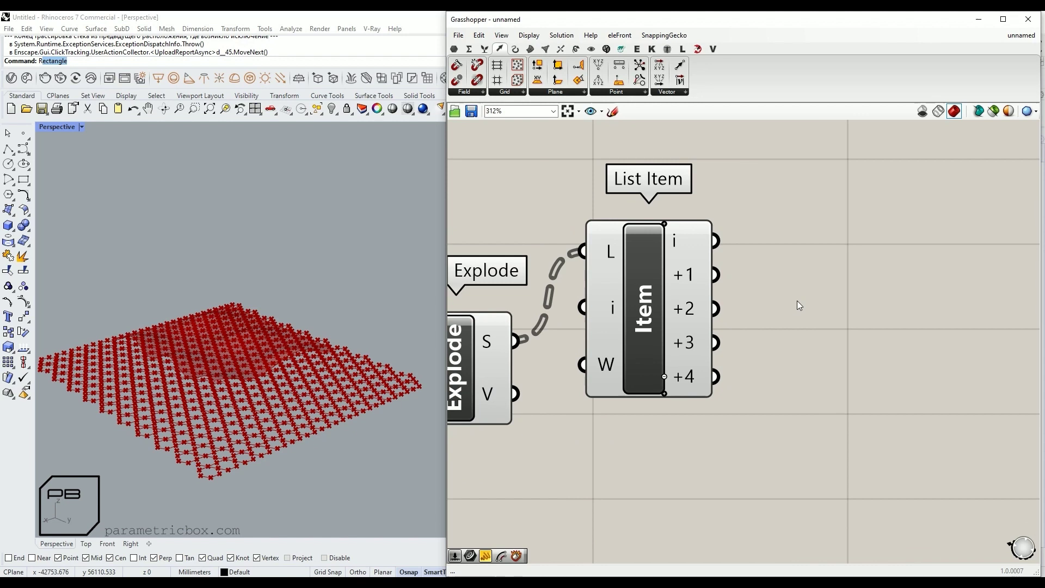
Add a Curve parameter beside List Item and remove the component's +4 output.
double_click(800, 299)
text(curve)
key(Return)
drag(742, 341, 828, 327)
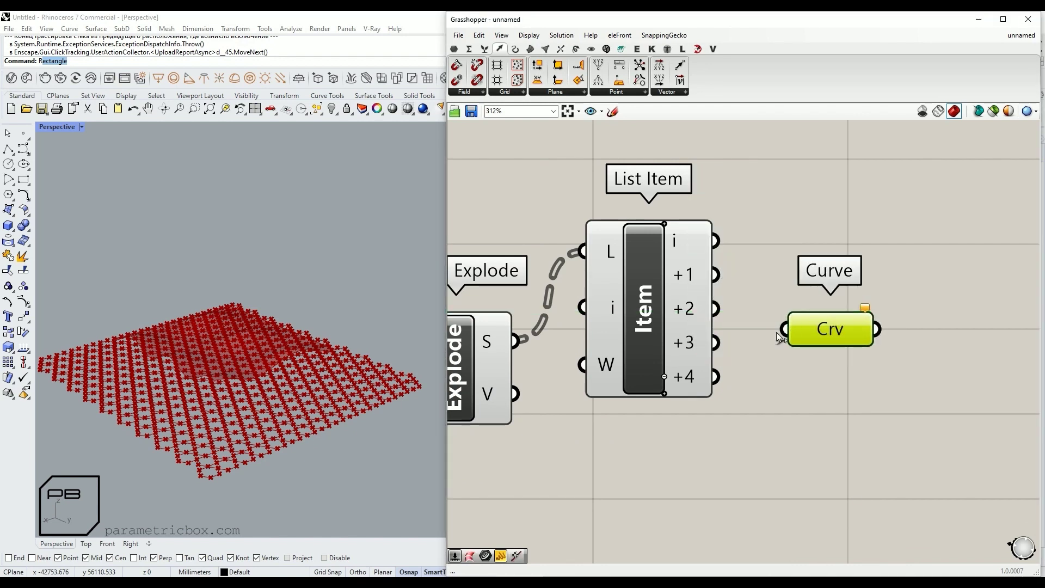
scroll(673, 380, up, 2)
click(656, 374)
Connect List Item's i and +3 outputs to the Curve parameter and flatten it.
scroll(600, 338, down, 2)
drag(667, 303, 734, 374)
shift+drag(666, 404, 735, 373)
drag(794, 374, 785, 356)
right_click(746, 357)
click(784, 438)
Copy the List Item and Curve pair below the original and feed a panel with 1 into the copy's index.
scroll(746, 357, down, 3)
drag(775, 396, 649, 342)
click(602, 419)
double_click(573, 413)
text(1)
key(Return)
drag(734, 355, 631, 356)
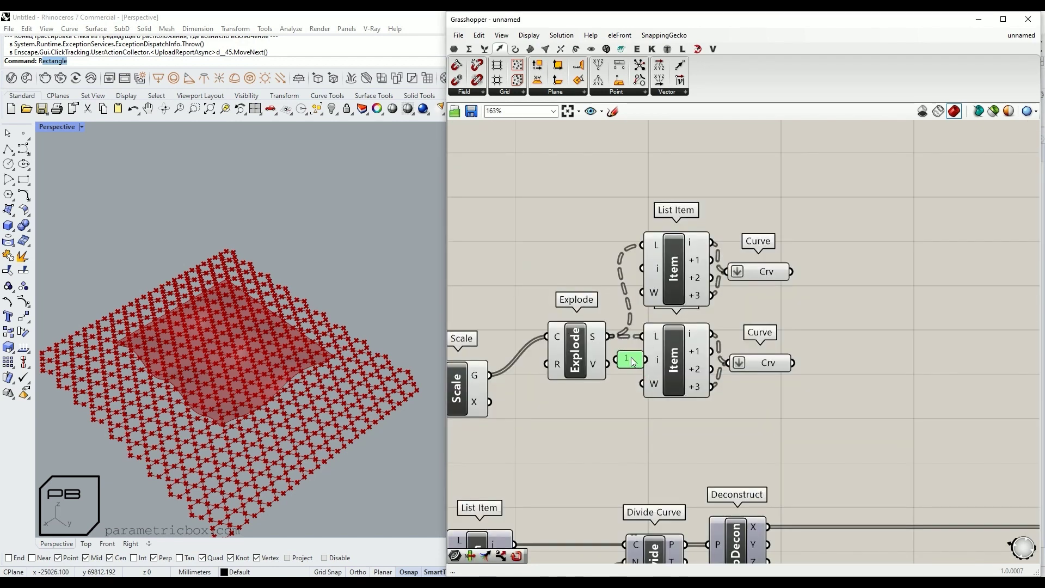
Make a third copy of the List Item, Curve and index panel, with the panel value set to 2.
right_drag(637, 426, 585, 412)
click(651, 343)
click(703, 351)
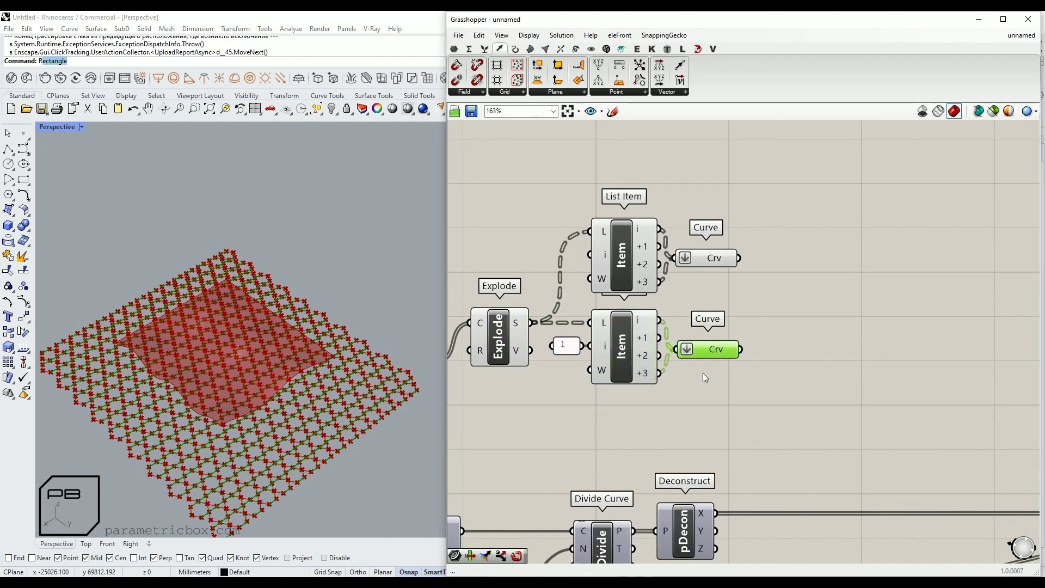
drag(746, 389, 547, 306)
alt+drag(619, 323, 621, 408)
double_click(566, 431)
text(2)
click(634, 510)
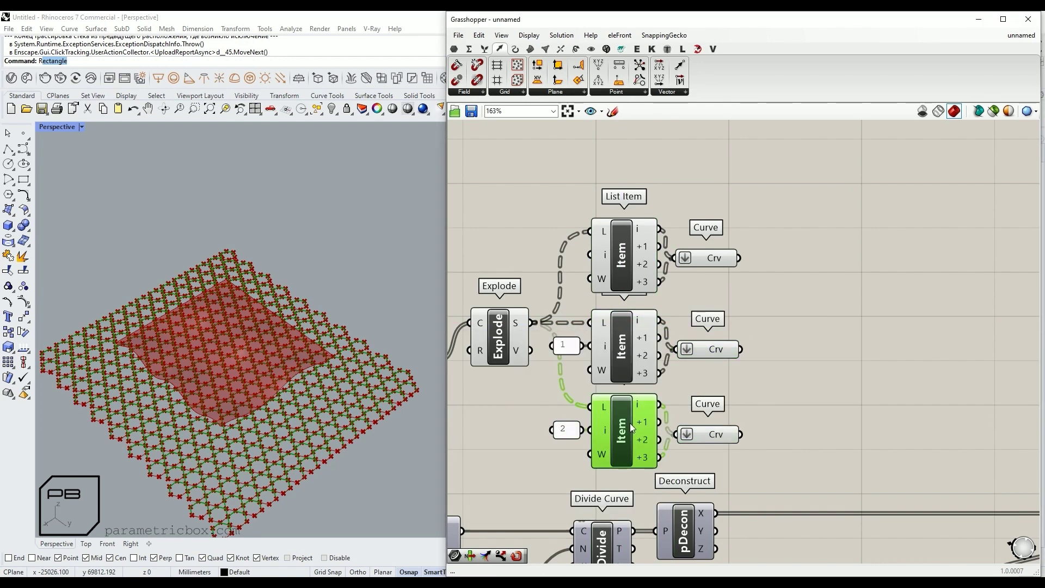
Turn off the preview of the Explode component and its neighbouring components so the segment points are hidden.
right_drag(629, 423, 610, 412)
drag(746, 435, 672, 224)
scroll(749, 321, down, 5)
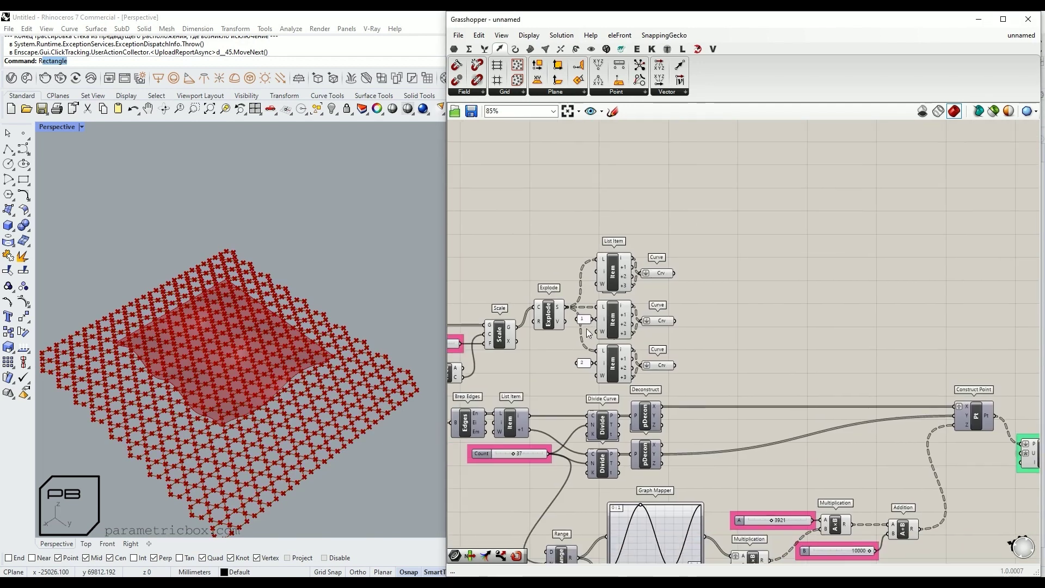
right_drag(544, 387, 626, 420)
drag(642, 422, 451, 328)
right_click(565, 282)
click(577, 280)
Add an Entwine component fed by the three Curve parameters and simplify its R output.
scroll(718, 402, up, 3)
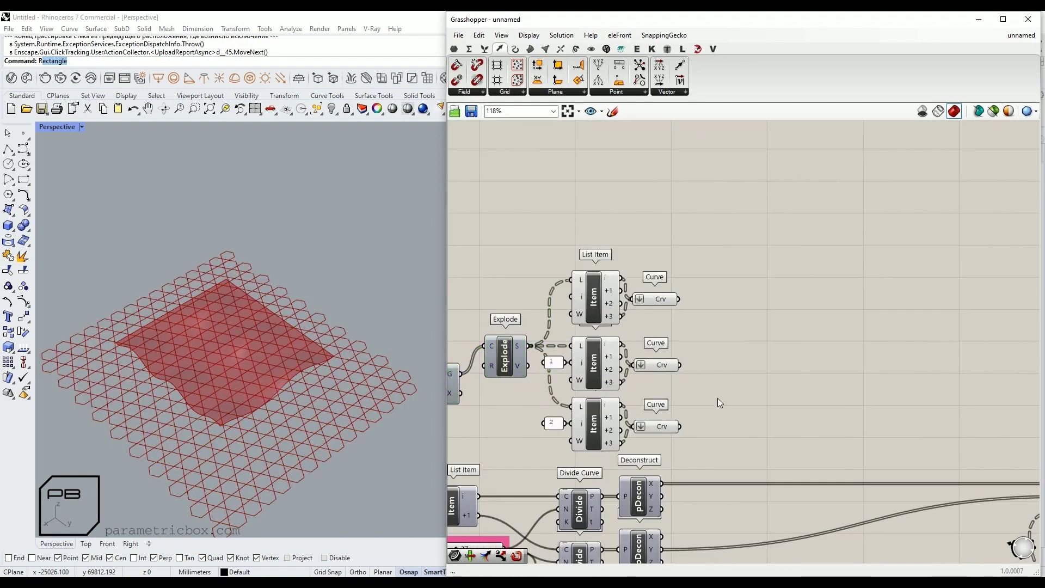
double_click(707, 177)
text(ent)
click(724, 351)
scroll(701, 317, up, 3)
drag(665, 287, 720, 322)
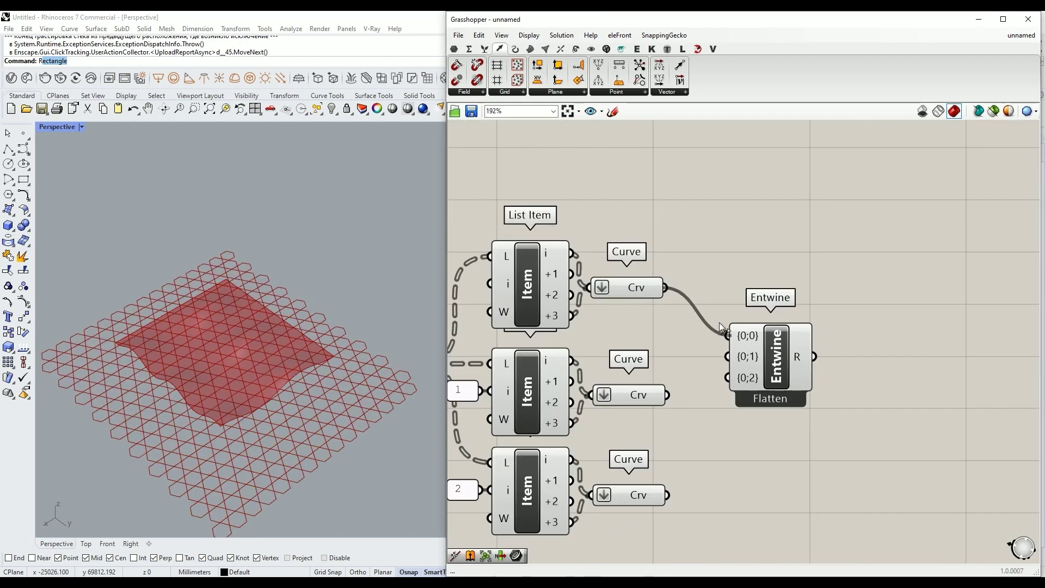
click(767, 359)
right_drag(779, 388, 647, 385)
right_click(736, 387)
click(773, 455)
Add a Join Curves component fed by the Entwine output.
click(733, 369)
double_click(733, 369)
text(joi)
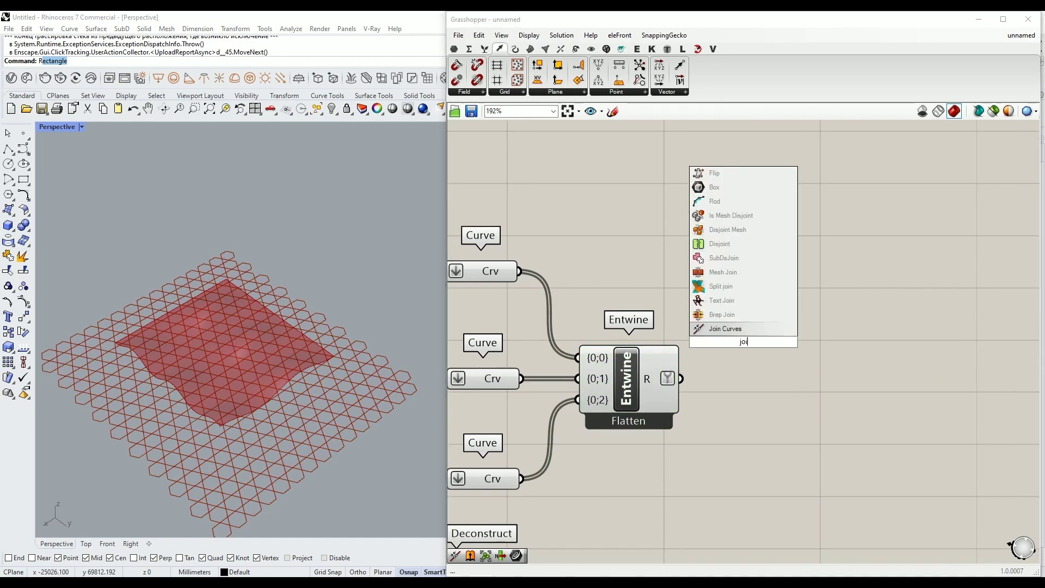
key(Return)
drag(681, 379, 705, 379)
right_drag(764, 376, 694, 361)
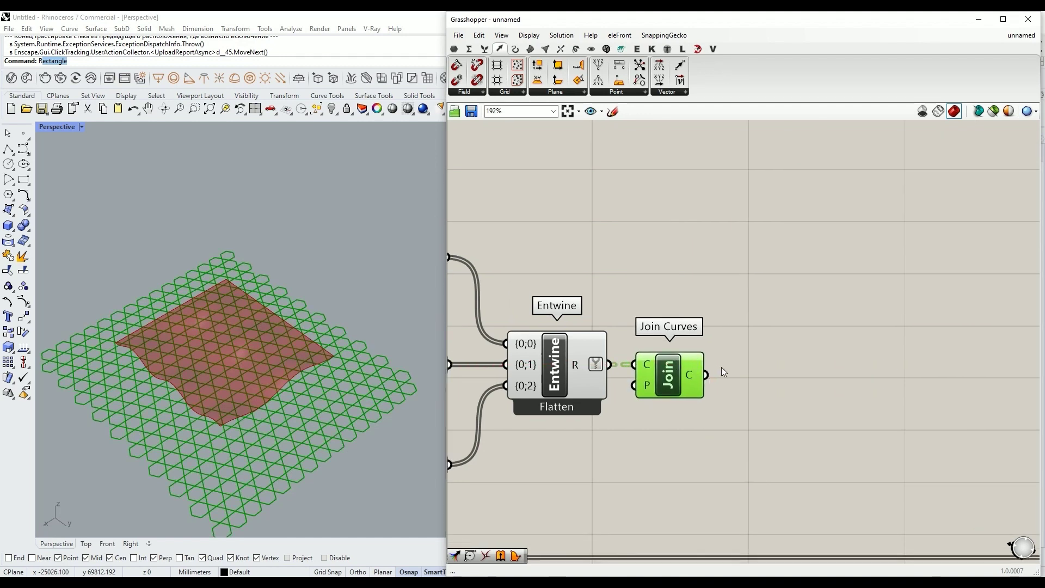
click(716, 492)
Add a Project component with the joined curves as C and the Surface From Points result as B.
scroll(792, 324, down, 4)
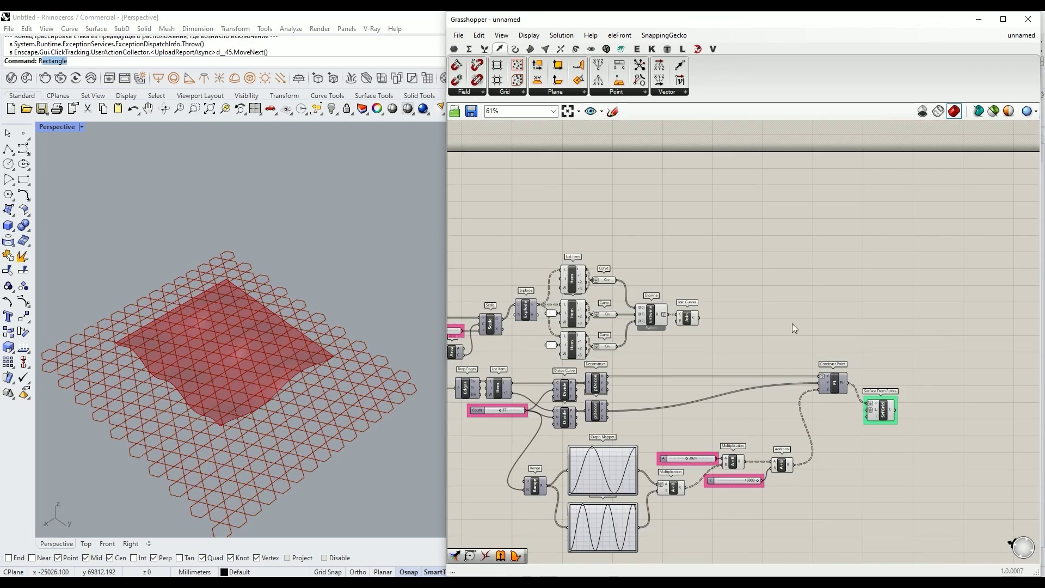
double_click(726, 361)
text(proj)
key(Return)
scroll(727, 357, up, 2)
drag(499, 371, 740, 316)
drag(762, 337, 804, 391)
drag(819, 529, 832, 382)
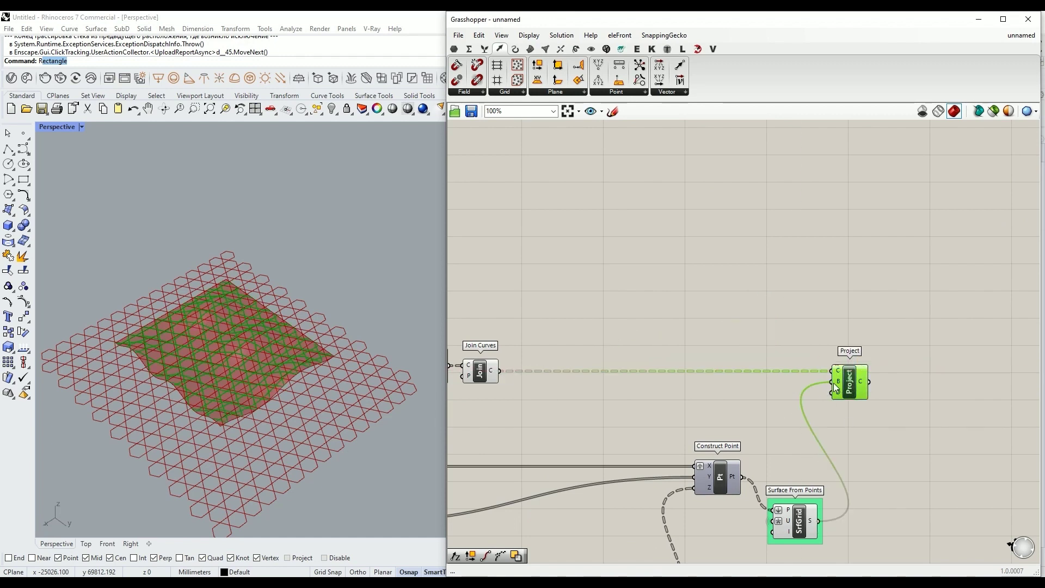
Hide the preview of the flat pattern components that feed Project.
scroll(730, 385, down, 2)
drag(795, 424, 589, 279)
scroll(834, 315, up, 2)
click(781, 329)
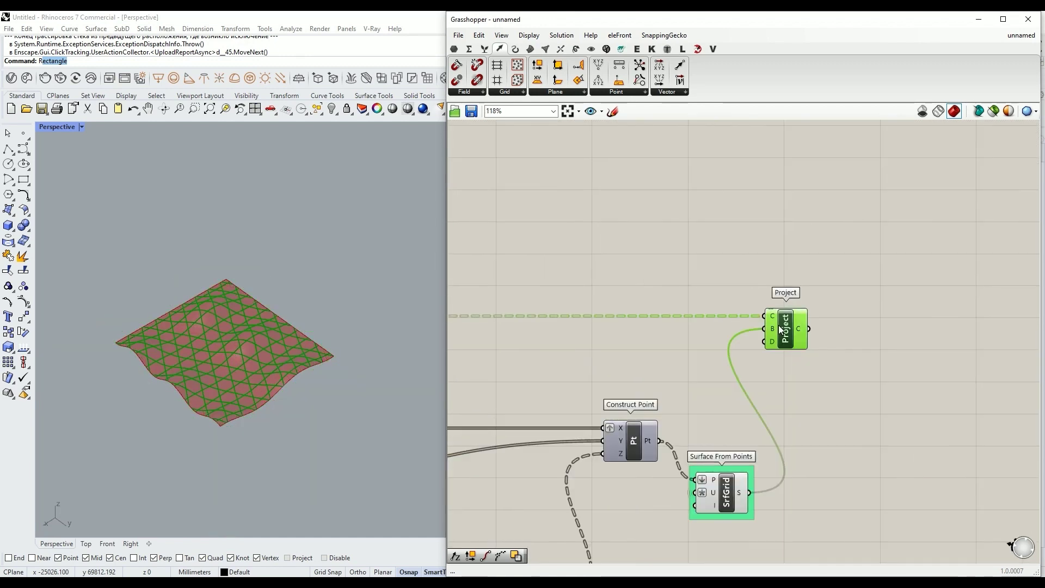
Add a Unit Z vector to Project's D input and simplify Project's C output.
double_click(721, 340)
text(unit z)
key(Return)
drag(744, 340, 765, 342)
scroll(762, 341, up, 2)
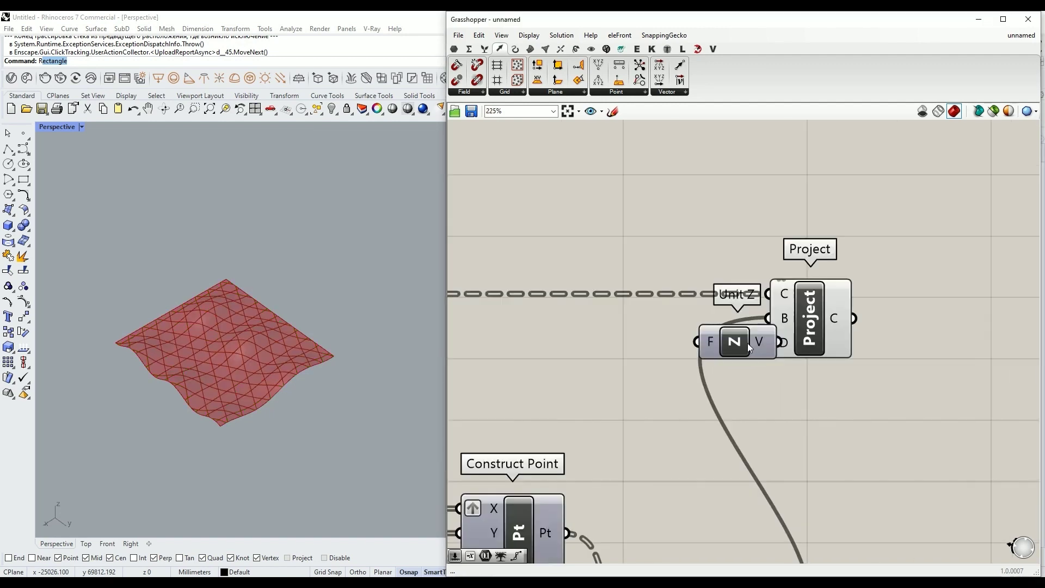
click(772, 378)
scroll(773, 377, down, 3)
right_click(678, 307)
click(708, 376)
Add a Trim Tree component fed by the projected curves.
scroll(654, 361, down, 2)
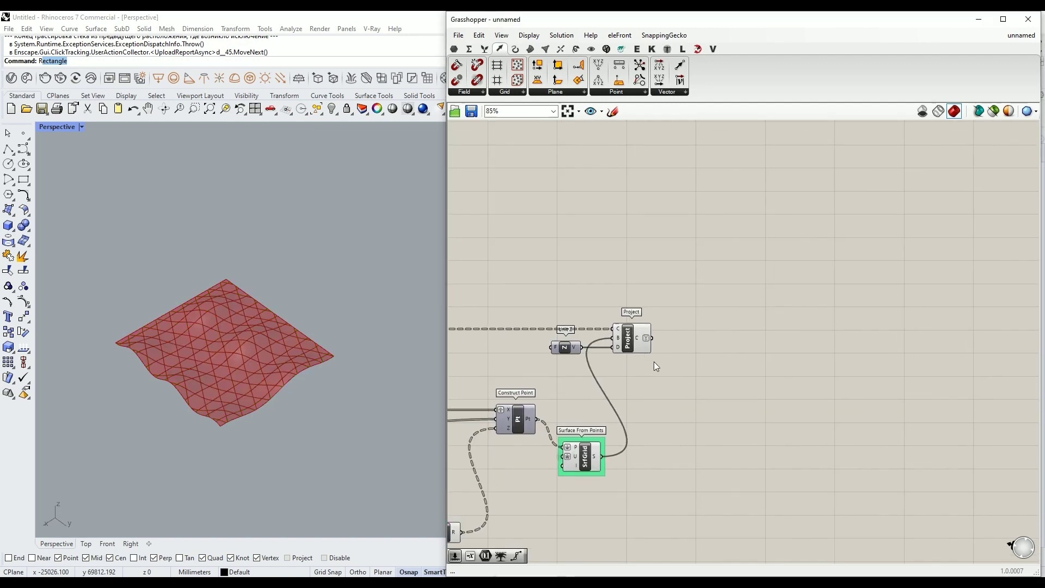
double_click(714, 348)
text(trim)
click(724, 249)
scroll(715, 337, up, 2)
drag(652, 337, 683, 339)
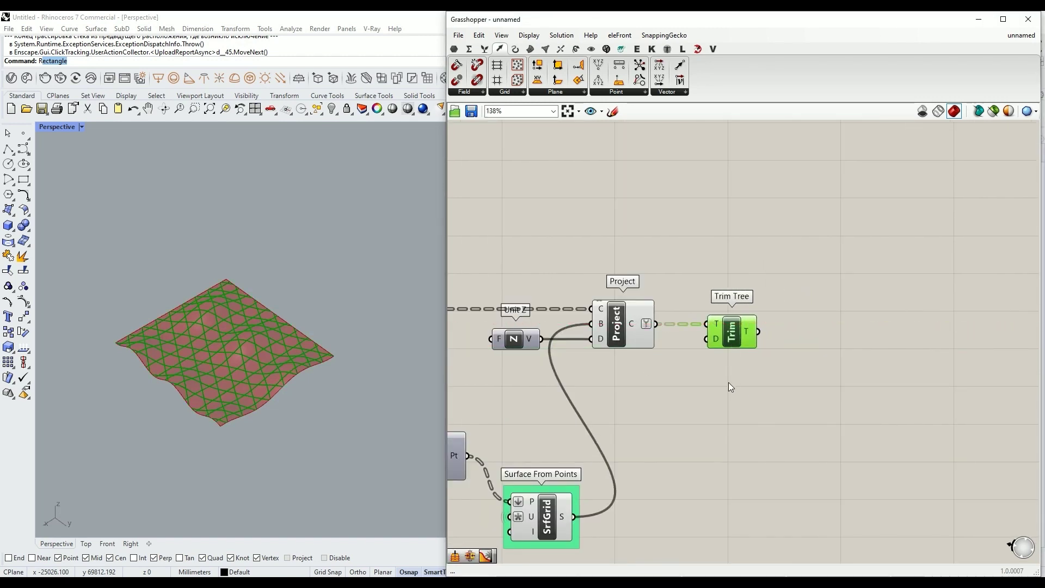
Add a Horizontal Frames component after Trim Tree, with a Count slider of 30 on its N input.
right_drag(731, 387, 656, 372)
double_click(714, 366)
text(horizontal)
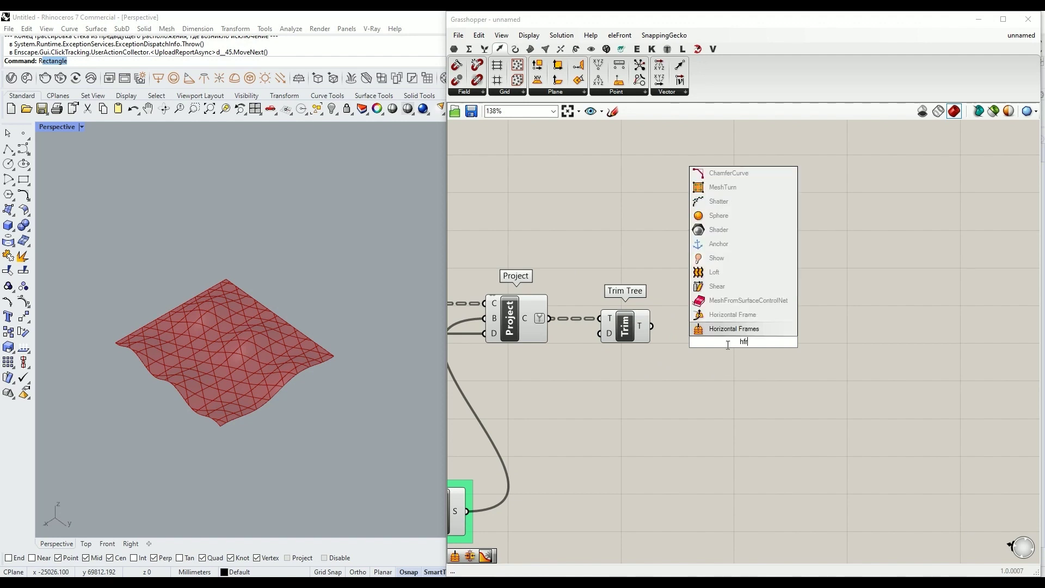
click(747, 335)
double_click(651, 407)
text(30)
key(Return)
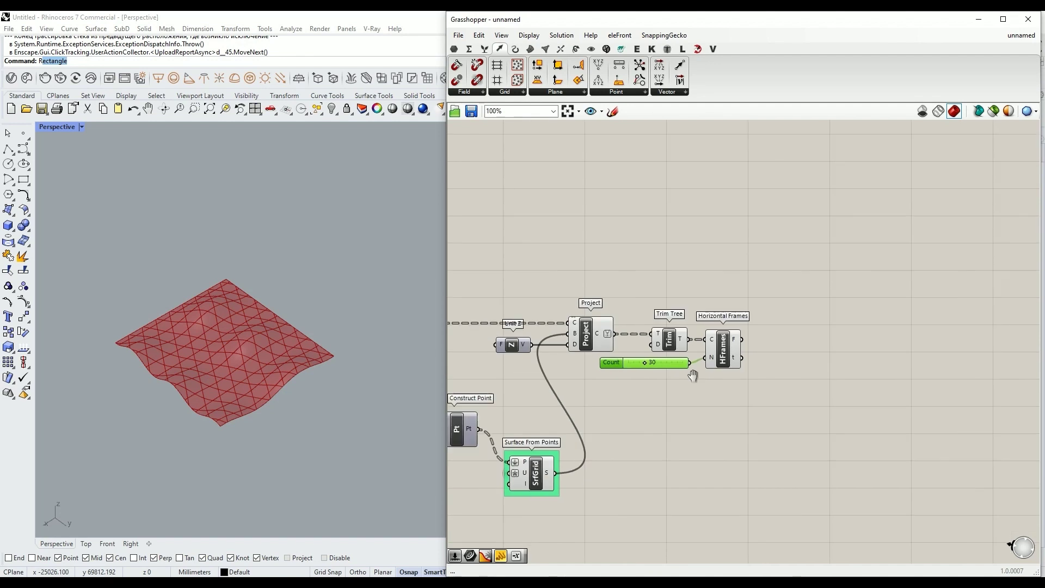
Group the Count slider feeding Horizontal Frames and open the group's colour setting.
scroll(653, 345, up, 3)
right_click(649, 353)
mouse_move(708, 470)
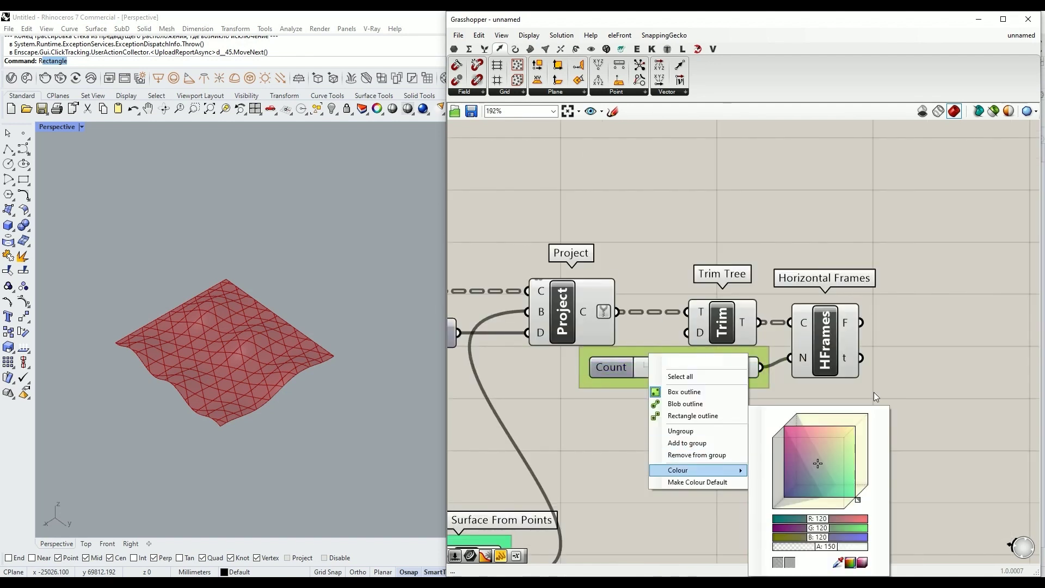
click(874, 392)
click(824, 341)
click(763, 336)
scroll(762, 337, down, 3)
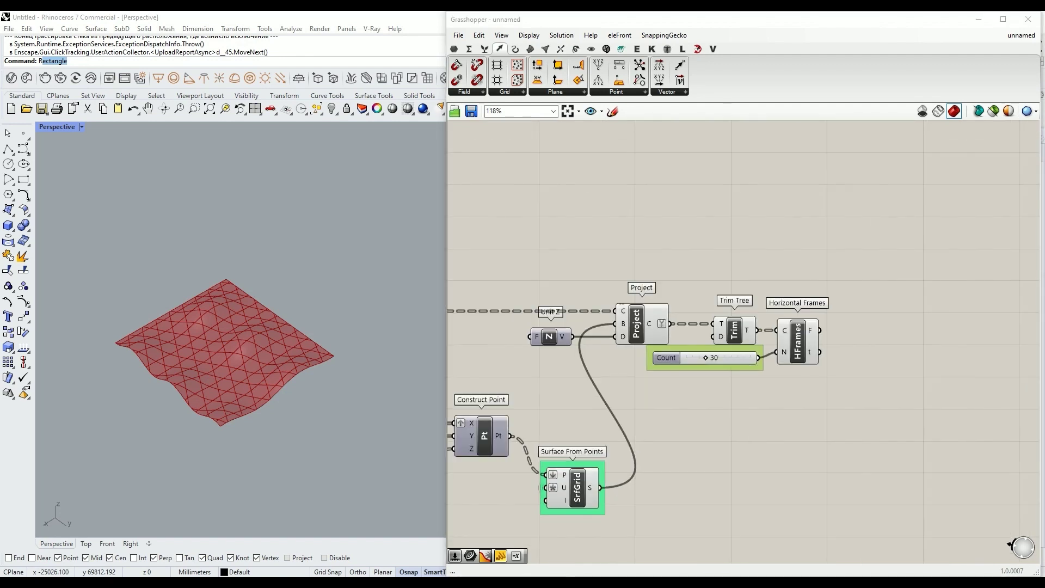
Set the colour of the group around the Count slider to pink.
right_click(702, 366)
mouse_move(743, 466)
click(841, 466)
scroll(761, 324, up, 1)
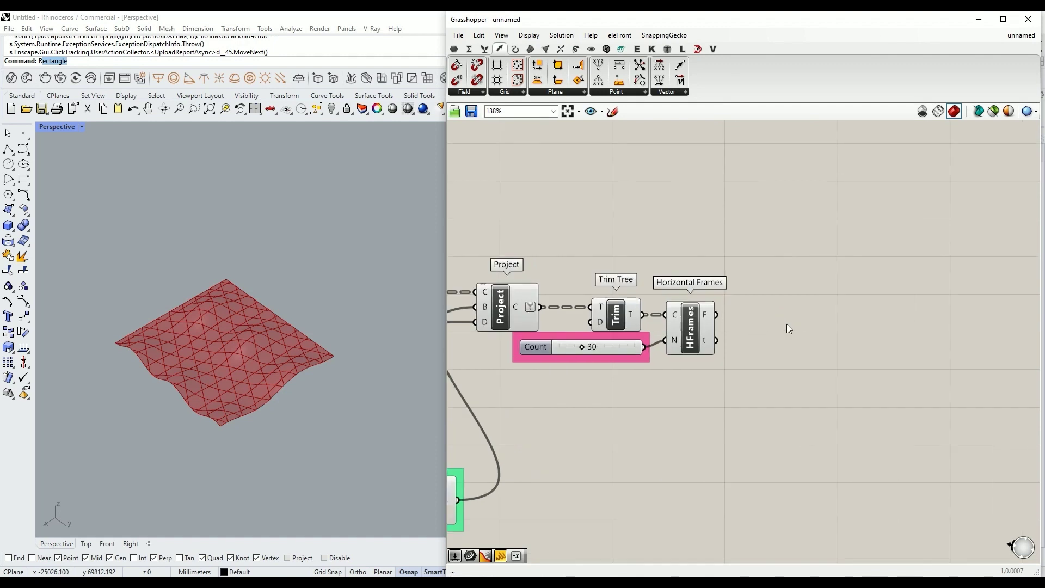
Add a Surface Closest Point component, with the Horizontal Frames output as points and the Surface From Points surface as S.
double_click(725, 343)
text(srf)
key(Return)
scroll(725, 343, up, 1)
scroll(725, 343, up, 1)
drag(725, 343, 808, 349)
scroll(824, 317, down, 4)
scroll(733, 340, up, 2)
click(719, 393)
Add an Evaluate Surface component fed by Surface Closest Point's uvP output and, through a relay, by the wavy surface.
double_click(756, 429)
text(eval)
click(733, 316)
scroll(715, 341, up, 1)
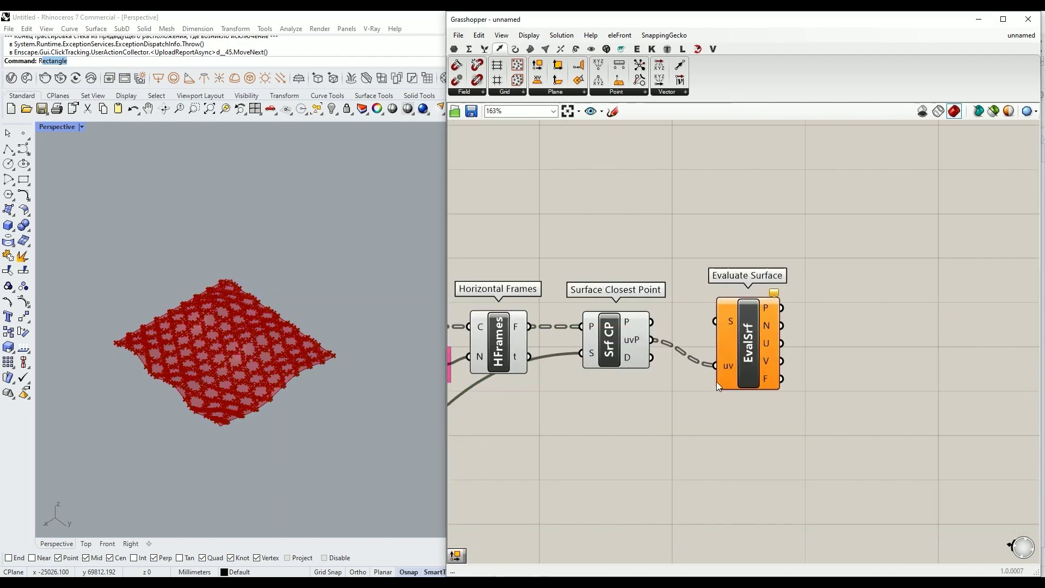
scroll(716, 381, down, 3)
drag(725, 353, 804, 308)
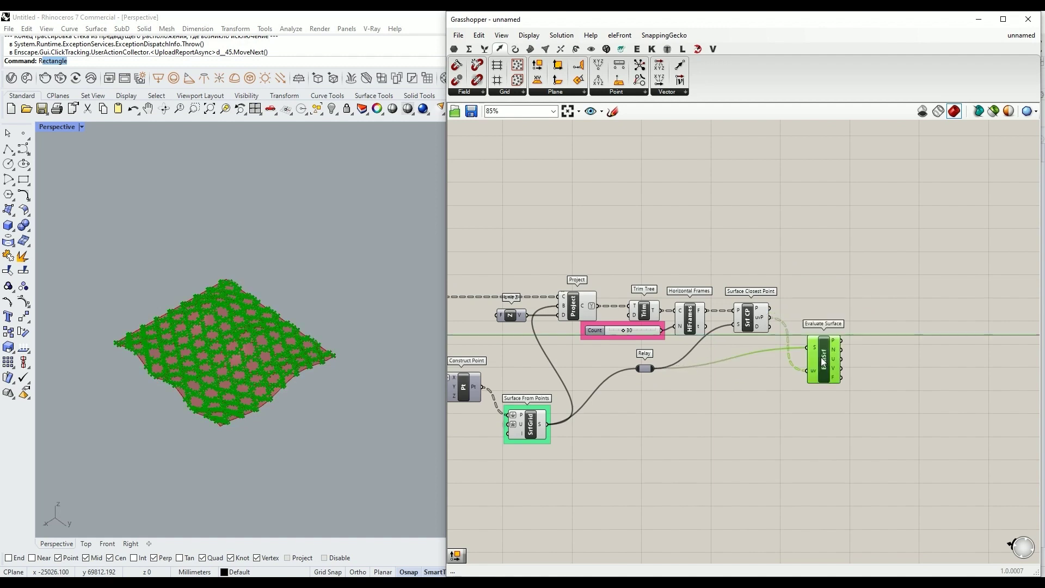
scroll(824, 322, up, 2)
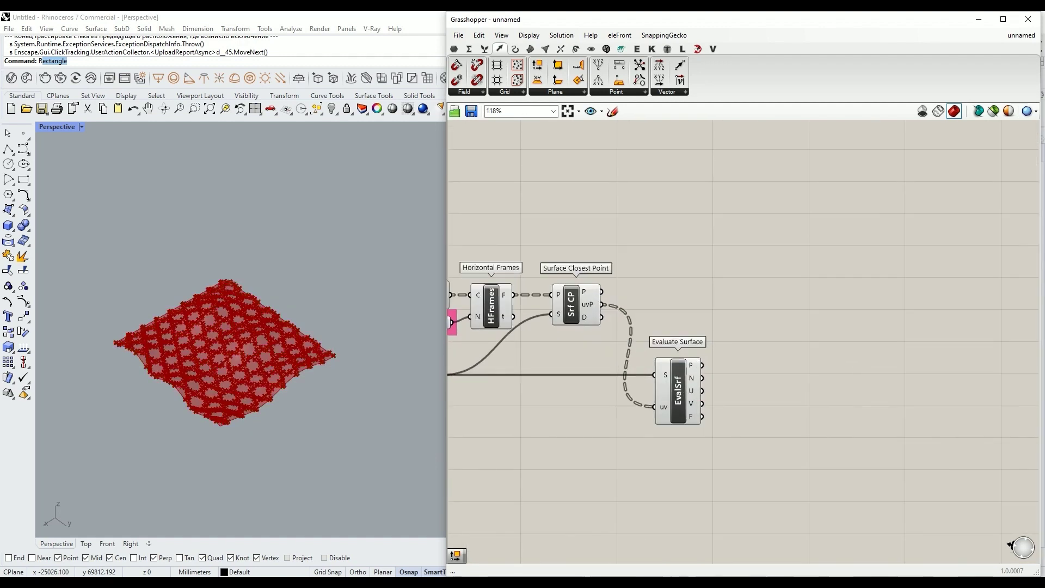
Add a Deconstruct Plane component connected to Evaluate Surface's F output.
double_click(738, 393)
text(de pl)
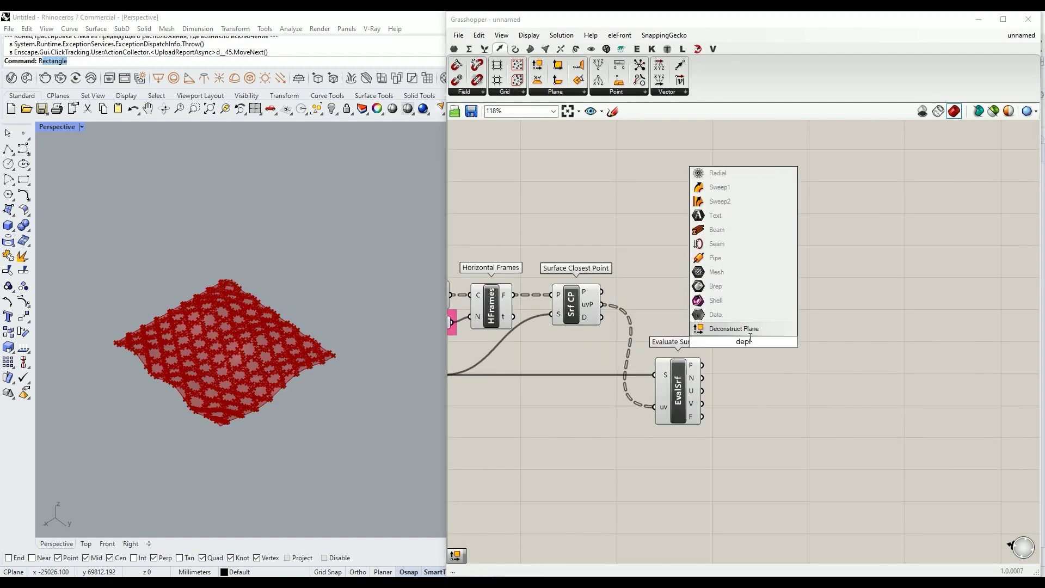
key(Return)
scroll(743, 350, up, 1)
drag(772, 359, 746, 418)
right_drag(812, 402, 775, 399)
click(775, 400)
Duplicate Deconstruct Plane above the original for the Horizontal Frames output, and lower Surface Closest Point to make room.
right_drag(595, 333, 733, 369)
alt+drag(837, 462, 819, 319)
drag(648, 326, 659, 457)
click(675, 374)
scroll(675, 375, down, 2)
scroll(707, 374, up, 1)
Add Construct Plane with O and Y from the upper Deconstruct Plane and X from the lower one's Z output.
click(740, 332)
click(800, 338)
right_drag(800, 338, 735, 333)
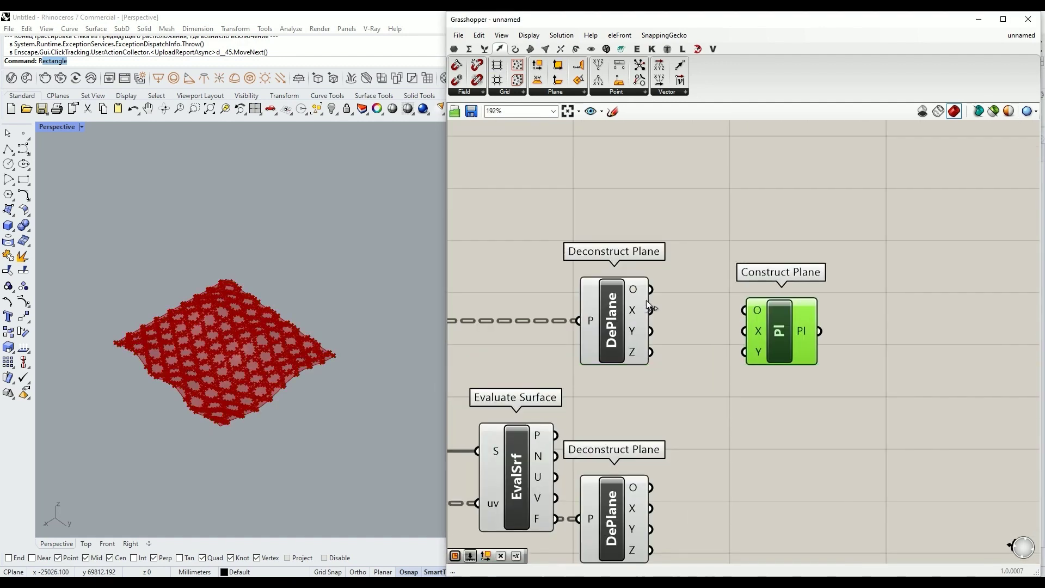
right_drag(649, 306, 608, 246)
drag(611, 228, 735, 229)
click(703, 329)
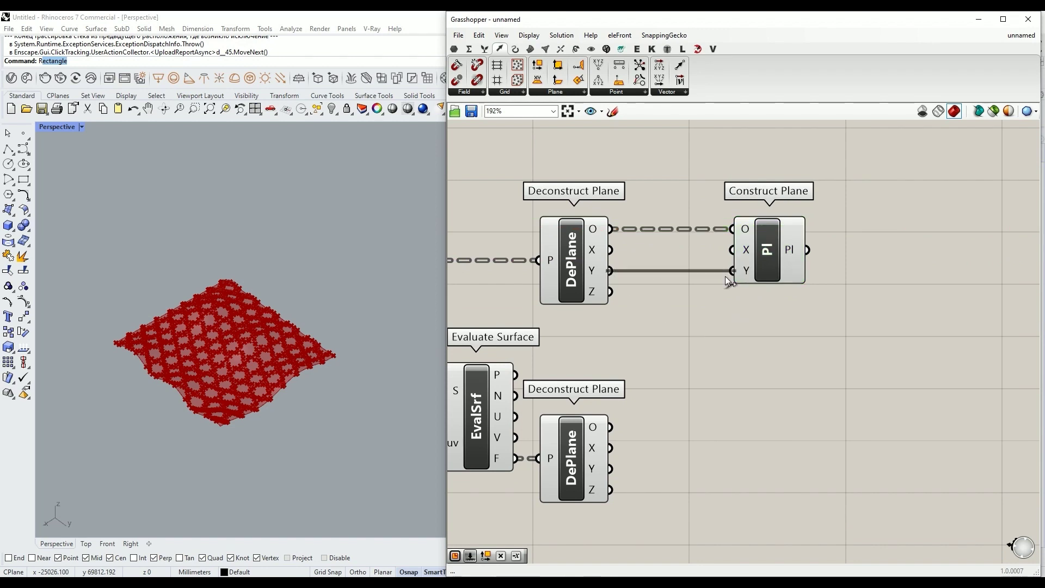
drag(728, 281, 732, 271)
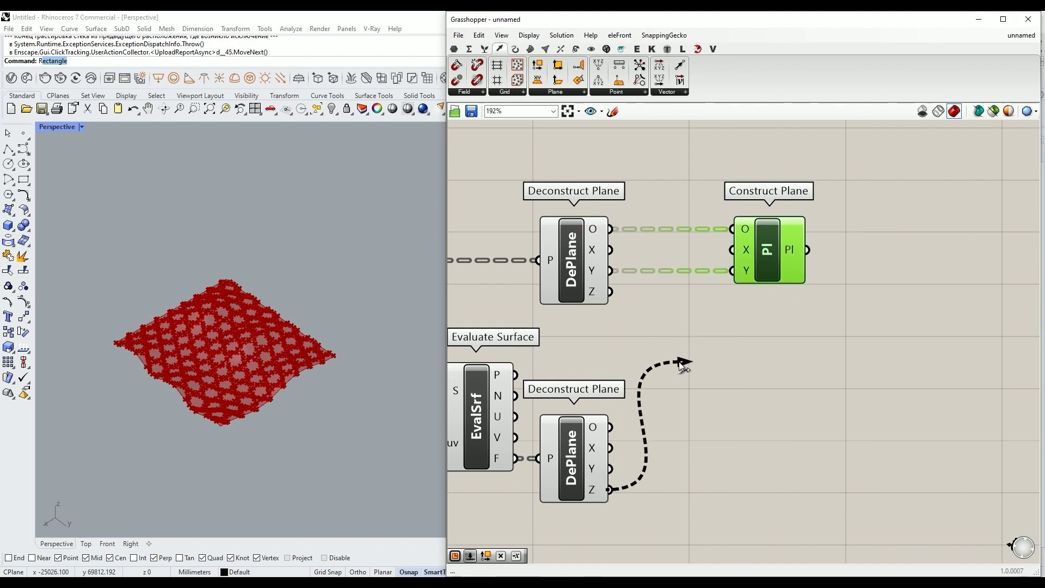
right_drag(741, 329, 707, 333)
click(744, 348)
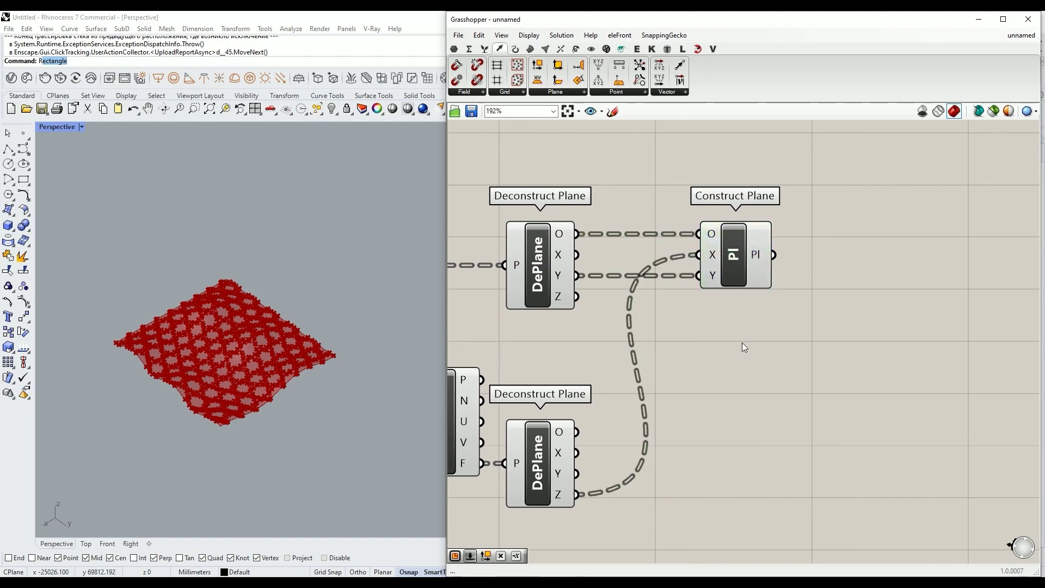
Add a Rectangle component after Construct Plane.
scroll(744, 347, down, 3)
double_click(744, 341)
text(rec)
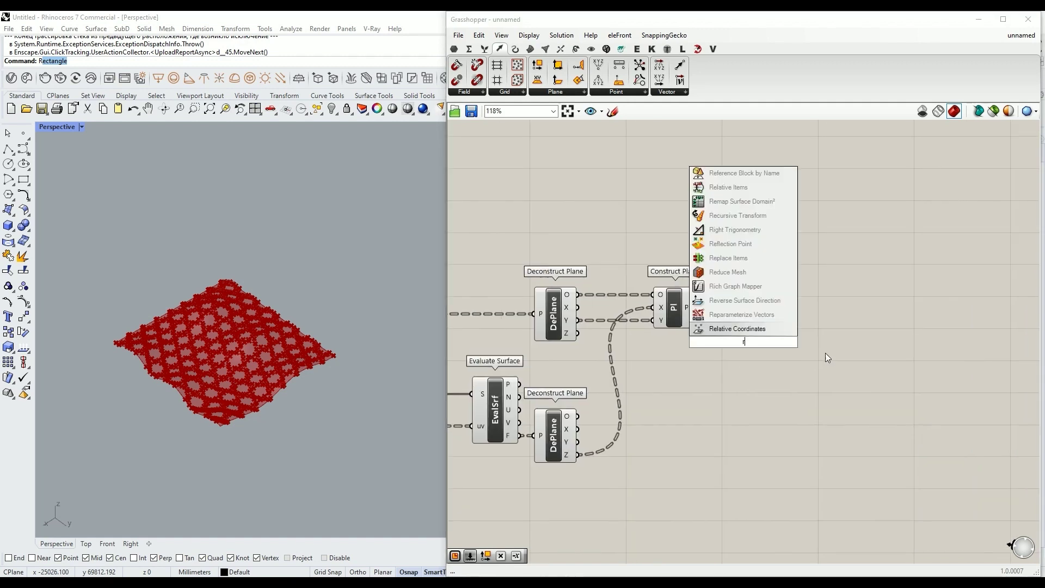
click(770, 331)
scroll(684, 366, up, 3)
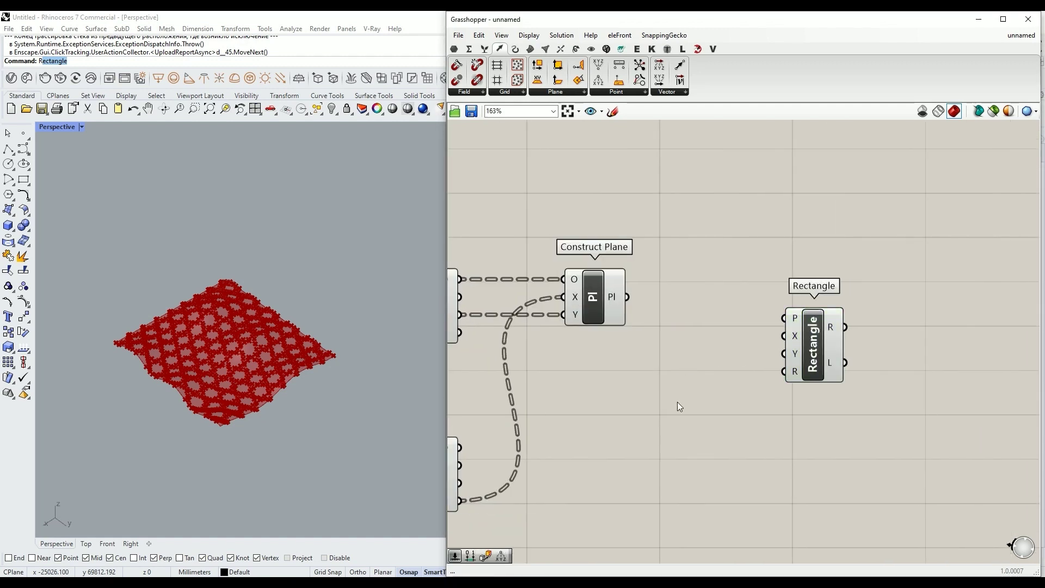
Feed Rectangle's X input from an X Size slider of 90 and add Construct Domain with a Domain start slider of 400.
drag(740, 343, 627, 354)
key(ctrl+v)
drag(821, 355, 806, 403)
click(724, 329)
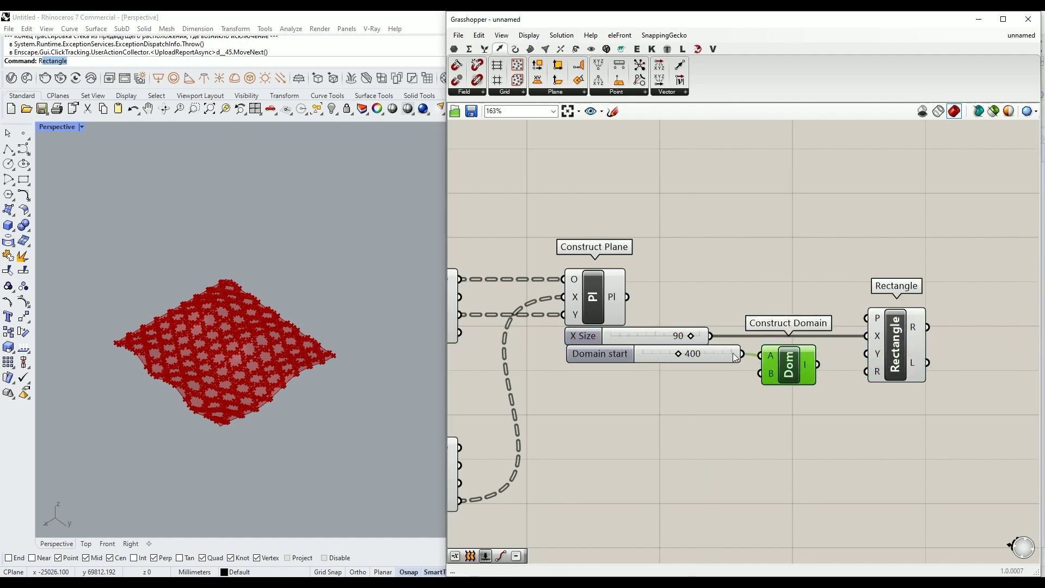
Wire the 400 slider into Construct Domain's B input with an expression applied, and feed the domain into Rectangle's Y input.
click(795, 357)
scroll(773, 358, up, 3)
right_click(772, 368)
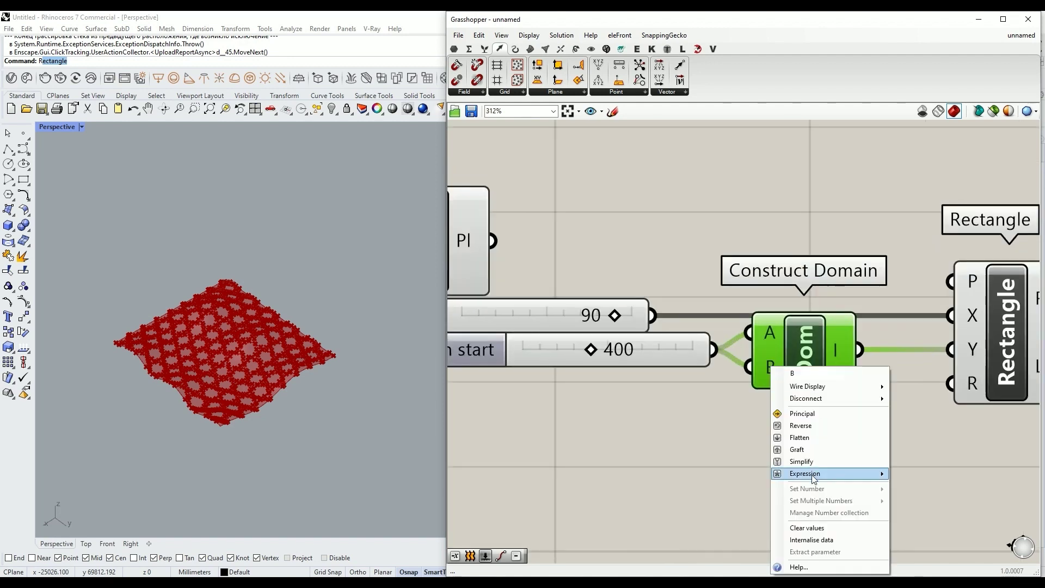
mouse_move(832, 473)
click(934, 501)
scroll(811, 416, down, 5)
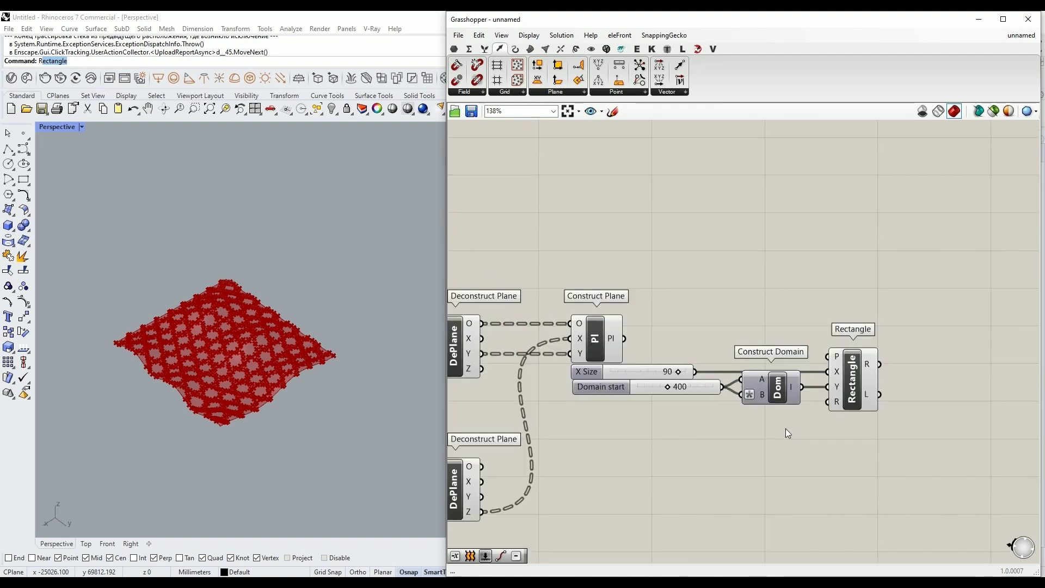
right_drag(794, 416, 760, 423)
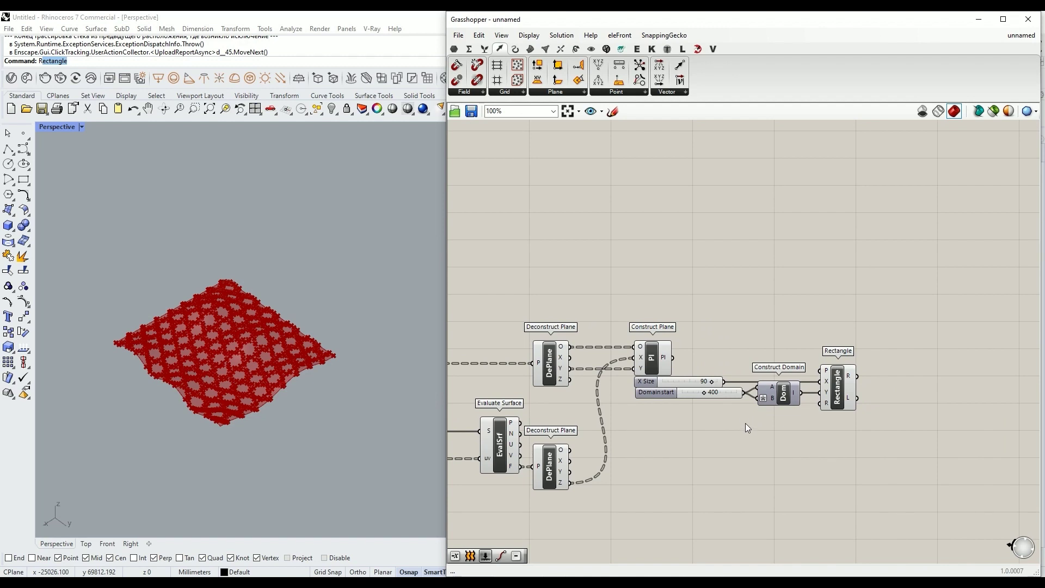
Connect Construct Plane to Rectangle's P input, and group the X Size and Domain start sliders in pink.
scroll(670, 354, up, 1)
drag(871, 437, 623, 375)
key(ctrl+g)
scroll(751, 359, up, 3)
right_click(760, 355)
mouse_move(789, 472)
click(903, 459)
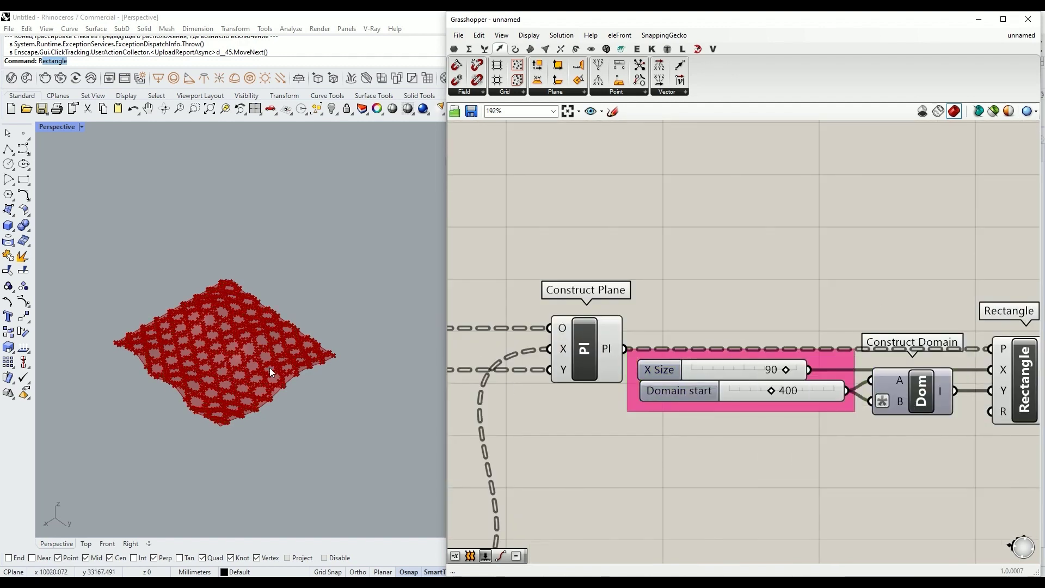
Hide the previews of the intermediate components before Rectangle, keeping the Surface From Points preview on.
scroll(736, 402, down, 5)
drag(815, 464, 558, 312)
click(549, 432)
scroll(544, 429, up, 2)
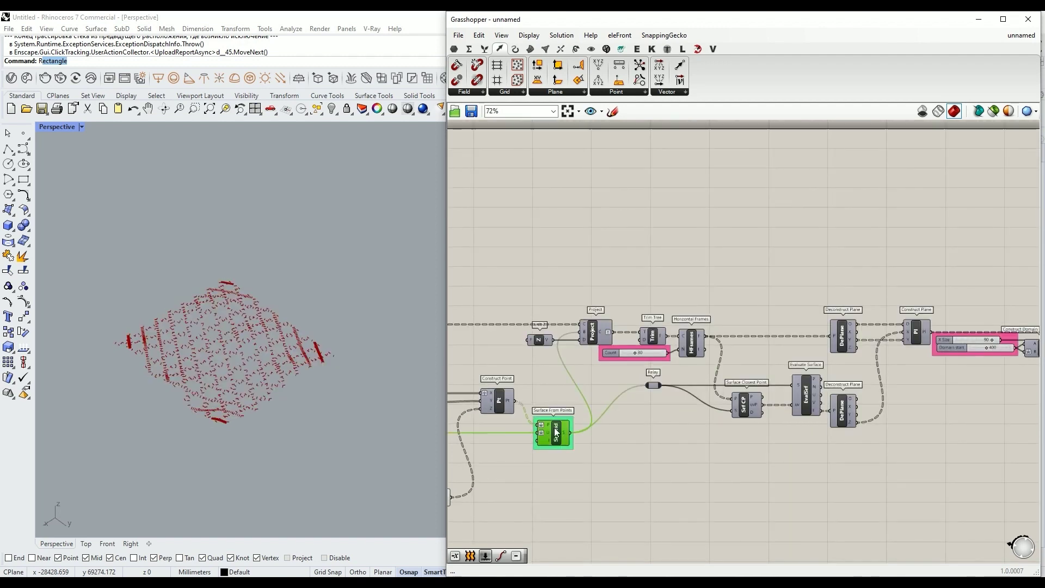
scroll(279, 323, up, 6)
scroll(265, 325, down, 5)
Add a Loft component and connect Rectangle's R output to its C input.
right_drag(991, 327, 638, 349)
double_click(743, 342)
text(loft)
key(Return)
scroll(670, 335, up, 3)
drag(639, 356, 581, 368)
drag(517, 355, 571, 355)
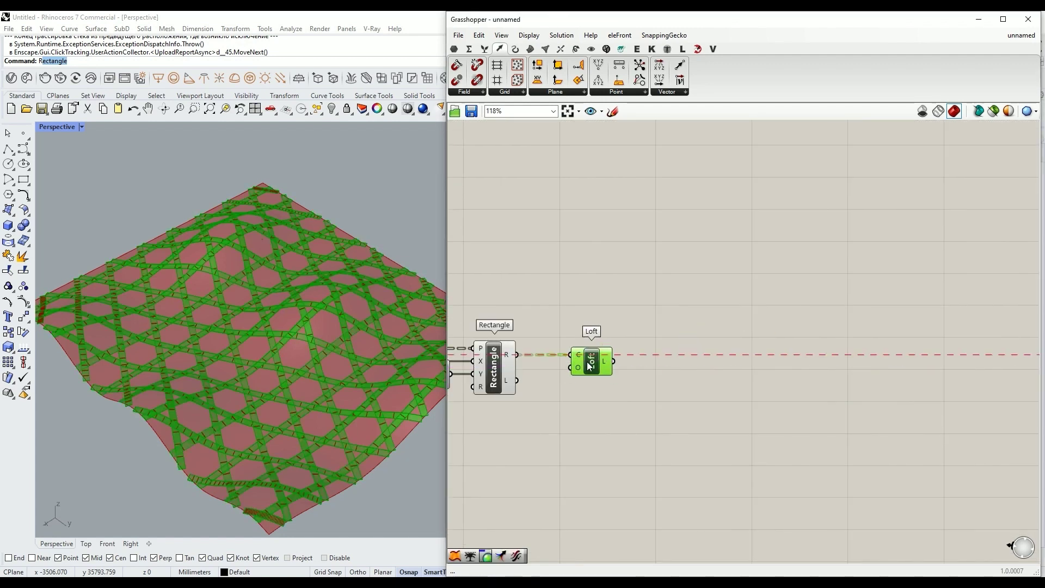
Add a Trim Tree component fed by Loft's output and inspect the lofted strips up close.
double_click(654, 410)
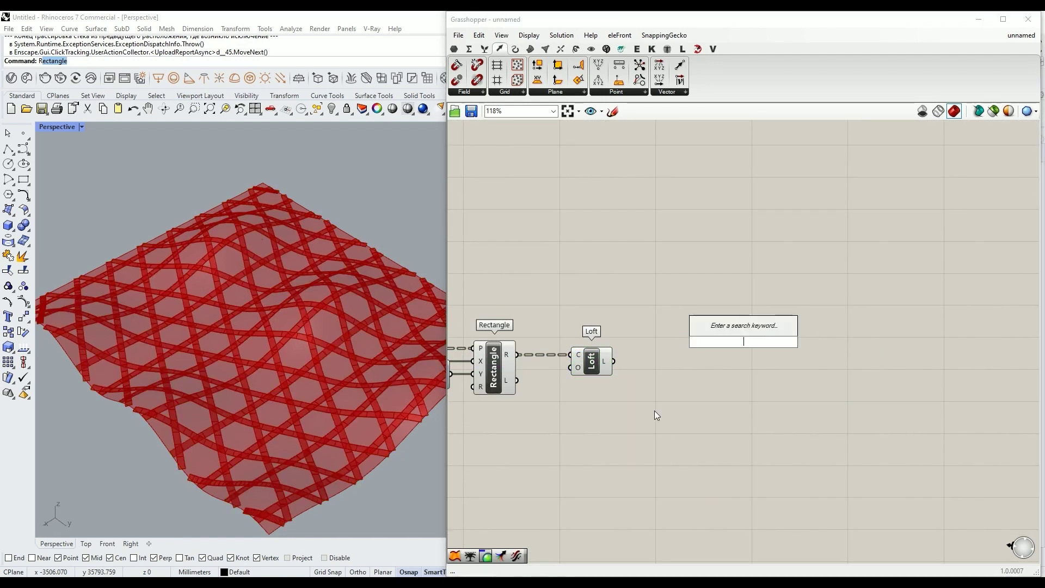
text(trim)
drag(620, 368, 722, 336)
right_drag(327, 326, 277, 322)
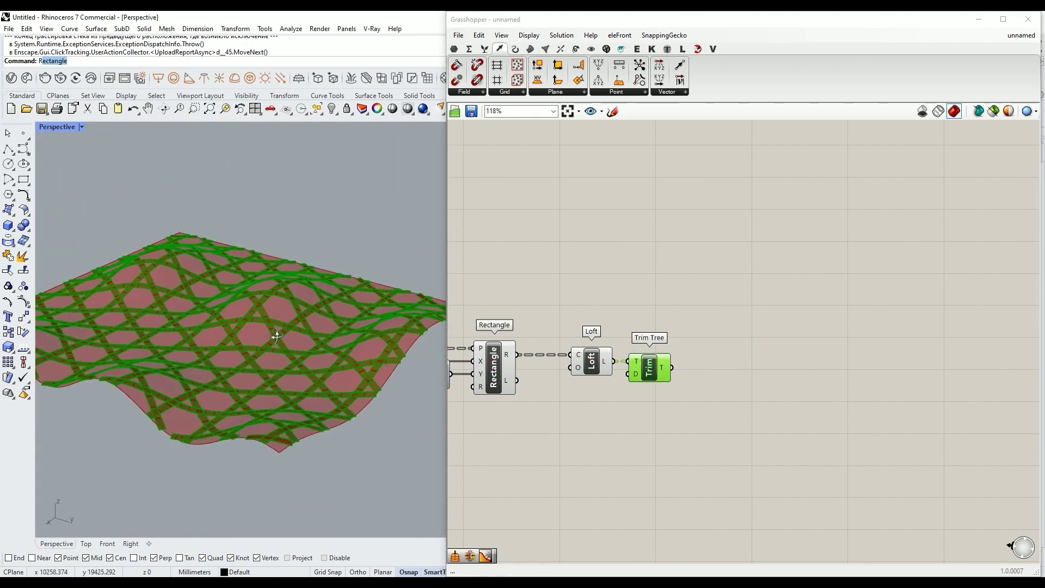
scroll(312, 327, up, 5)
click(599, 343)
scroll(678, 351, down, 2)
Add a Brep Join component and connect it to the Trim Tree output after Loft.
right_drag(786, 346, 735, 348)
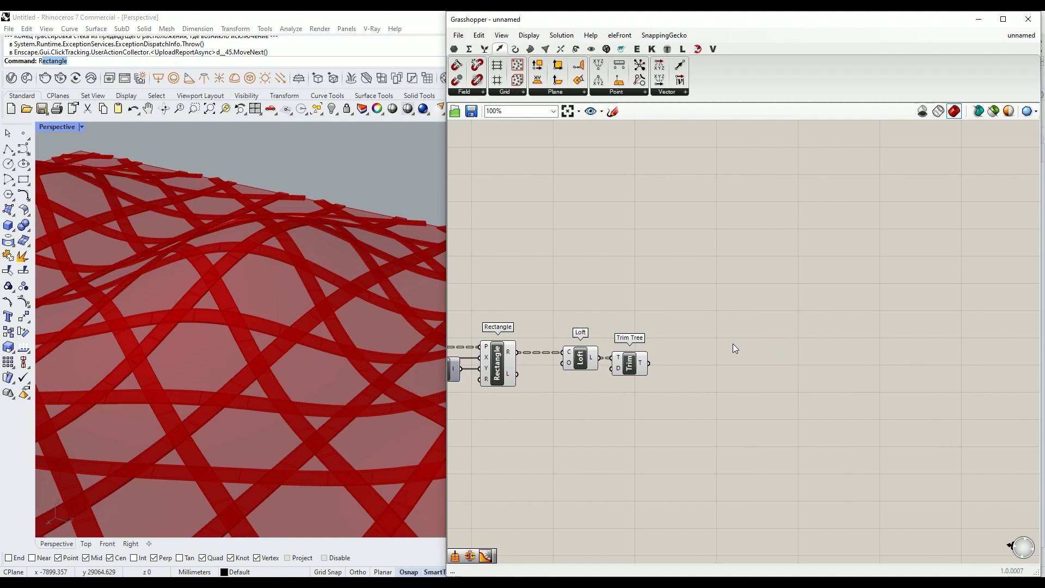
double_click(710, 371)
text(join)
key(Return)
scroll(681, 349, up, 2)
drag(775, 338, 683, 368)
click(748, 353)
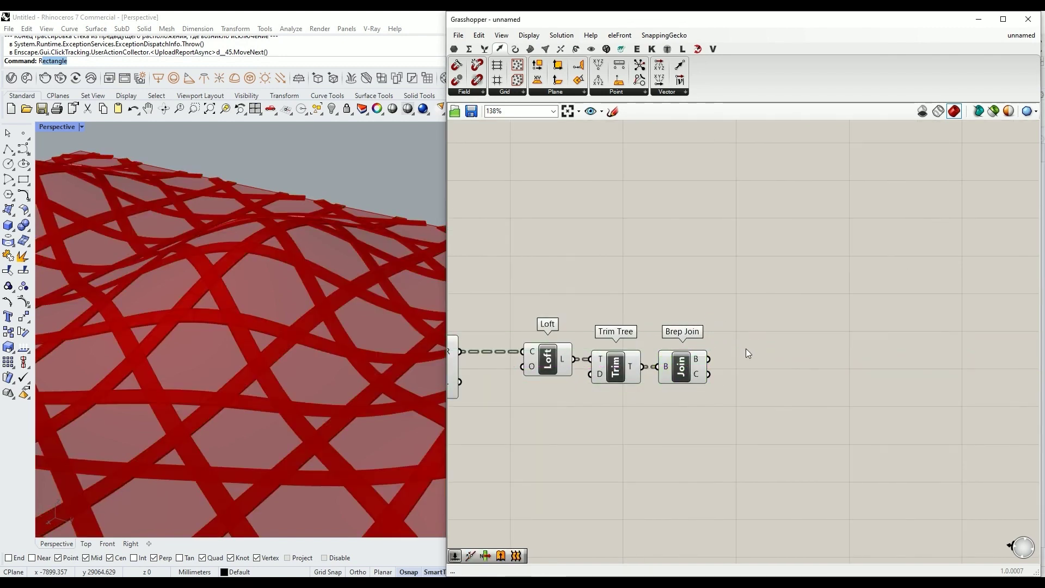
Add a Tree Statistics component connected to Brep Join's B output.
middle_click(778, 351)
click(762, 348)
drag(734, 334, 761, 355)
right_drag(826, 354, 776, 356)
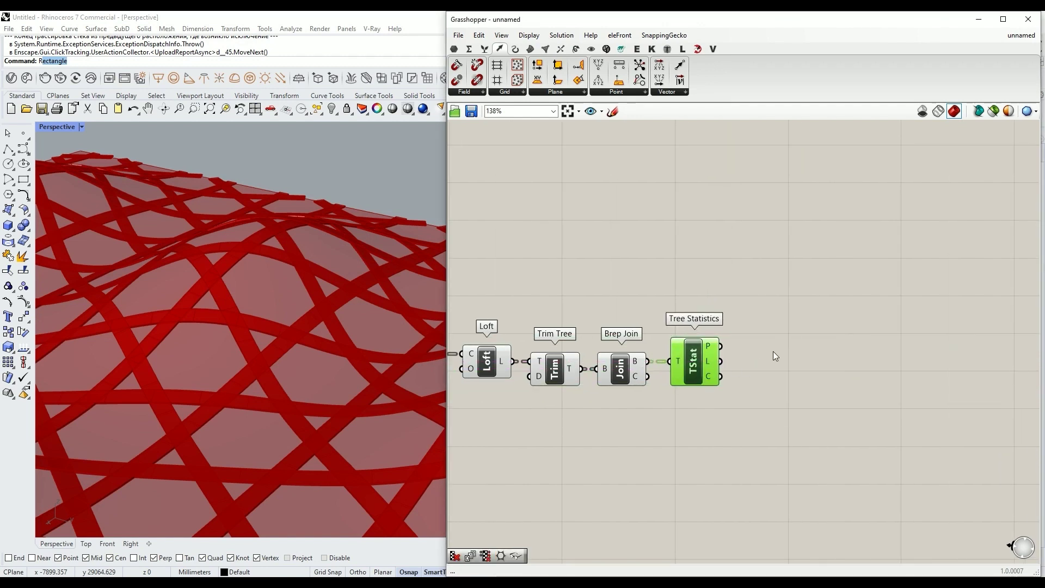
Add a Series component with its C input fed by Tree Statistics' C output.
double_click(834, 357)
text(series)
key(Return)
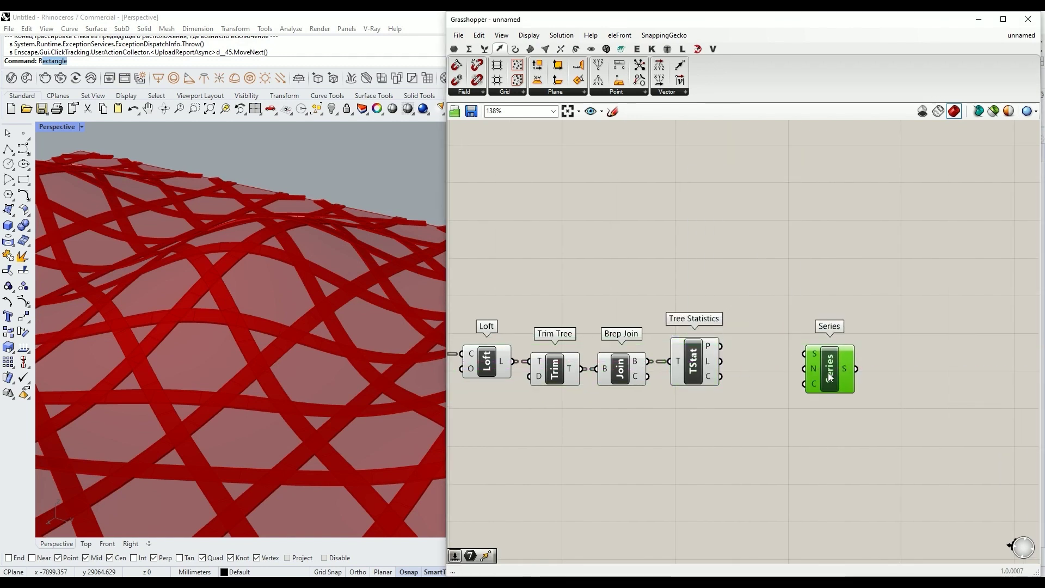
drag(720, 376, 805, 384)
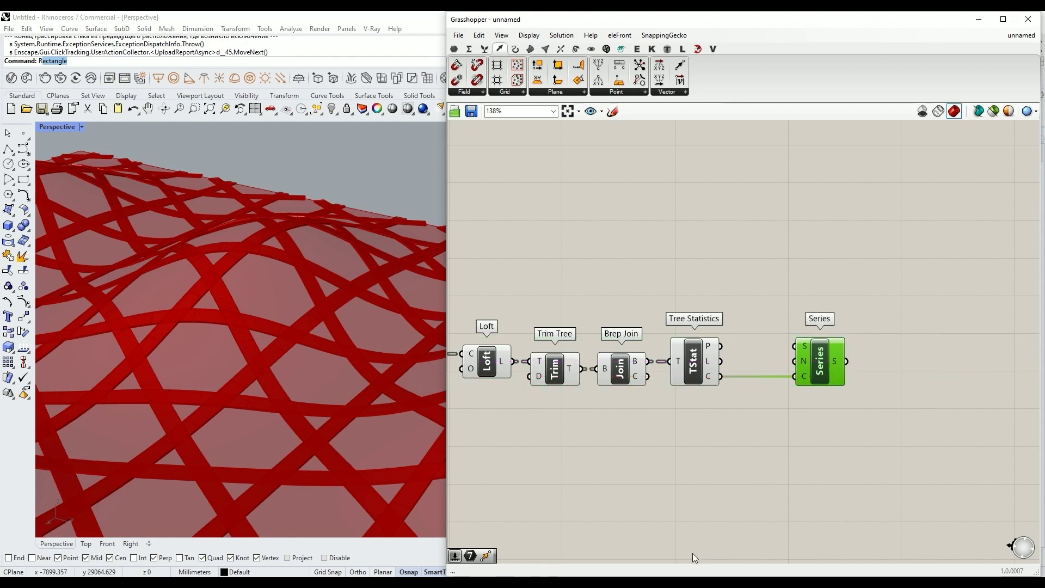
Route the X Size slider through two relays into Series' N input, and graft Series' output.
scroll(782, 435, down, 2)
drag(960, 364, 565, 408)
double_click(905, 363)
double_click(689, 400)
drag(690, 400, 875, 409)
right_drag(930, 409, 816, 420)
drag(832, 375, 817, 375)
click(857, 409)
right_click(829, 374)
click(854, 427)
Add a Move component after Series.
right_drag(868, 388, 756, 396)
double_click(740, 339)
text(move)
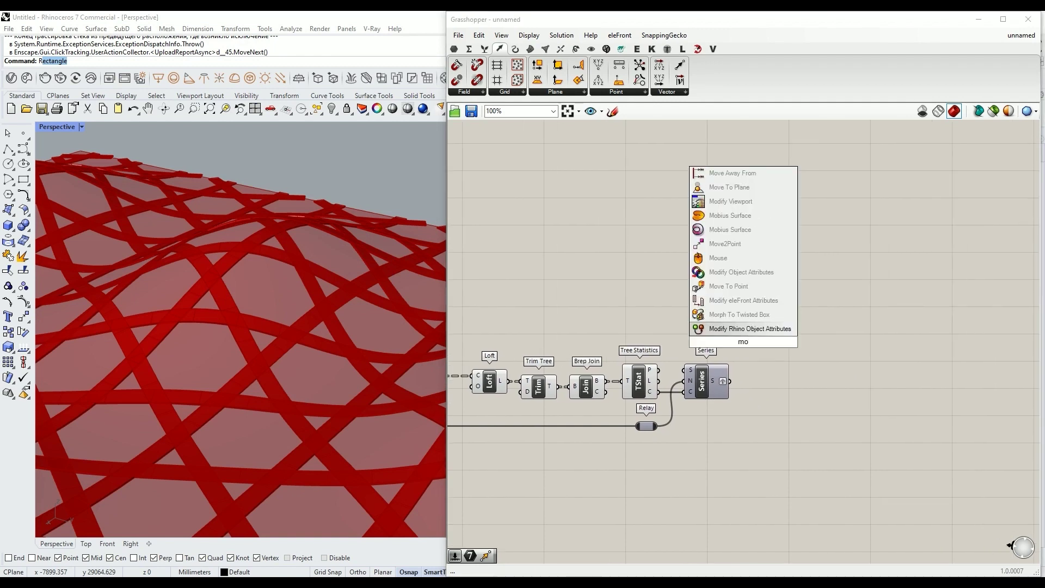
key(Return)
Add a Unit Z vector between Series' output and Move's T input.
double_click(741, 331)
text(unit z)
key(Return)
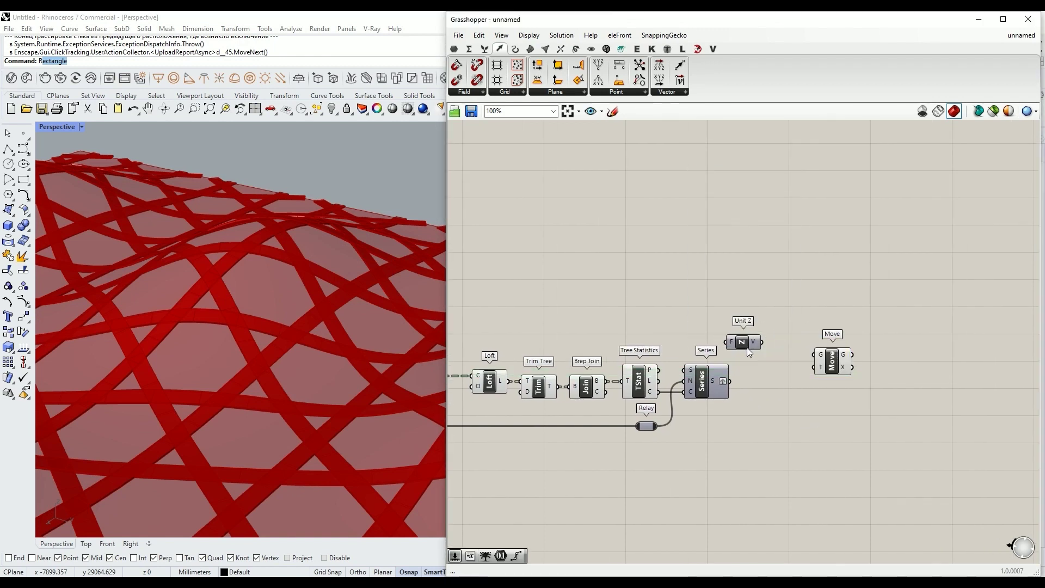
scroll(747, 347, up, 3)
drag(734, 327, 753, 386)
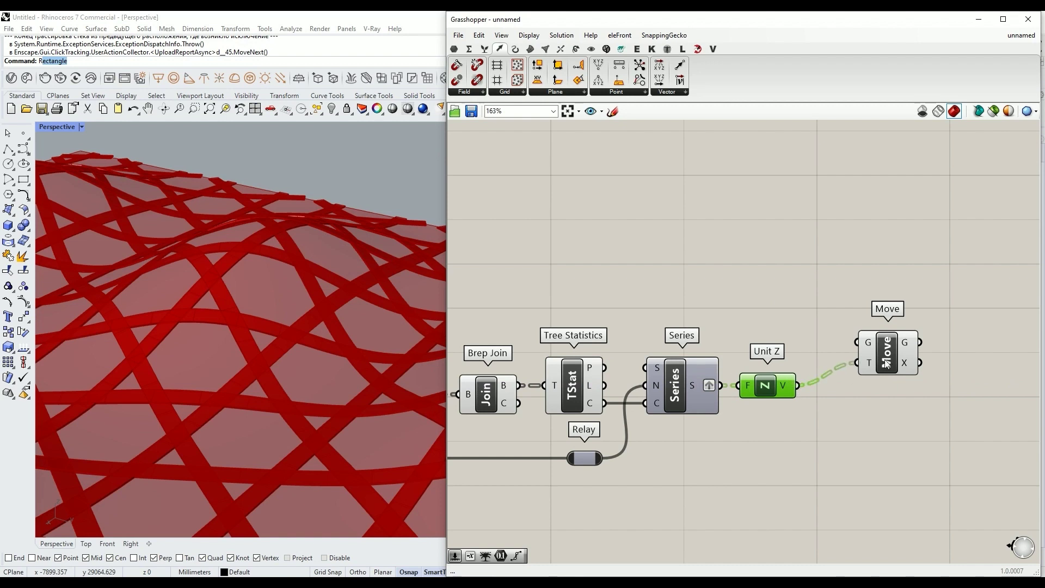
drag(887, 352, 904, 378)
Route the output of the Trim Tree after Loft through two relays into Move's G input.
scroll(823, 374, down, 3)
scroll(692, 375, down, 1)
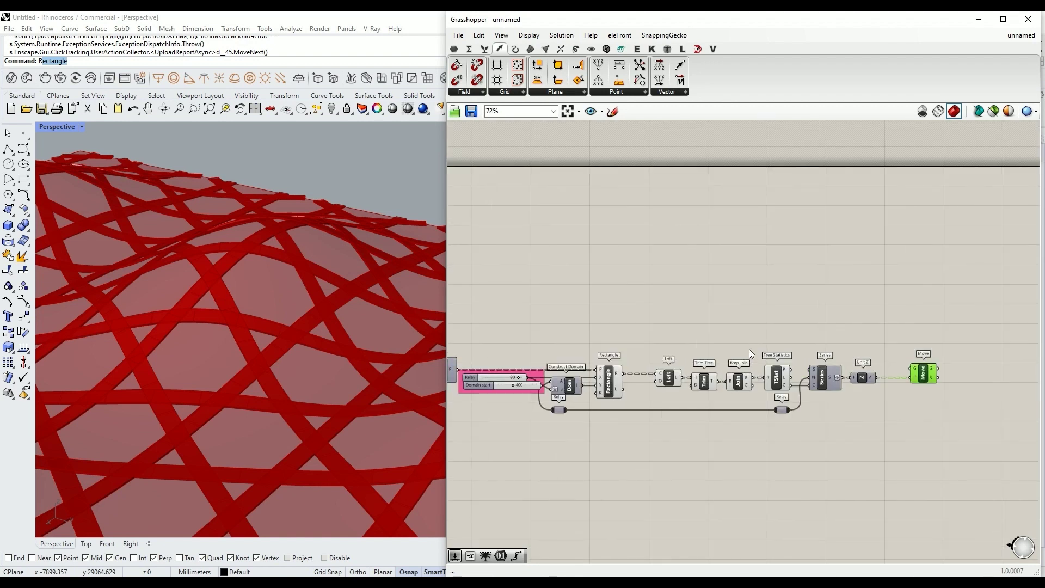
click(705, 384)
scroll(885, 367, up, 3)
double_click(879, 370)
drag(879, 370, 594, 332)
double_click(874, 365)
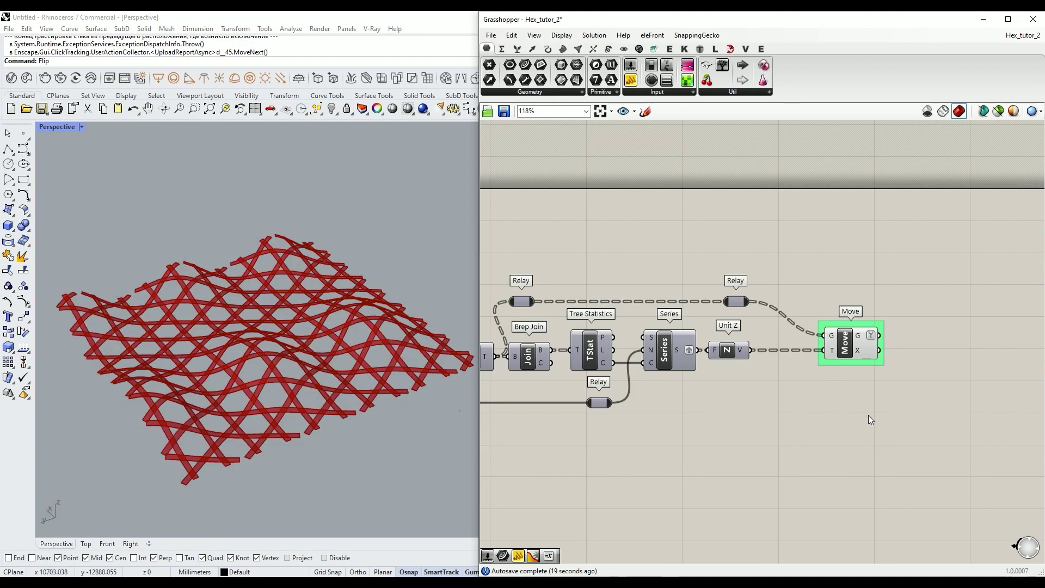
Insert a Group component between the second relay and Move's G input.
scroll(867, 415, up, 1)
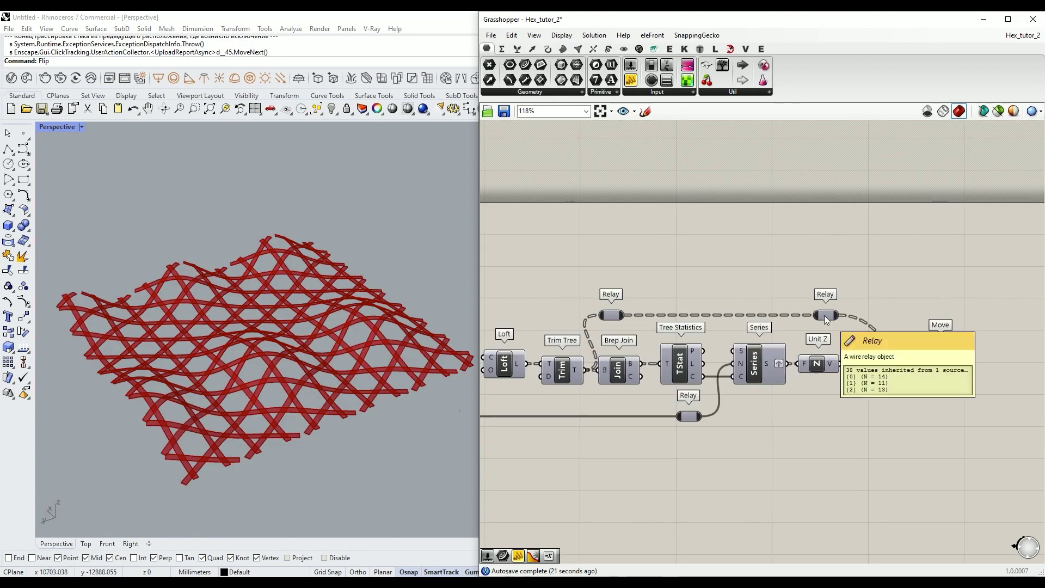
double_click(762, 185)
text(g)
key(Return)
drag(758, 350, 914, 349)
right_drag(959, 364, 837, 359)
drag(762, 305, 752, 317)
drag(813, 353, 931, 353)
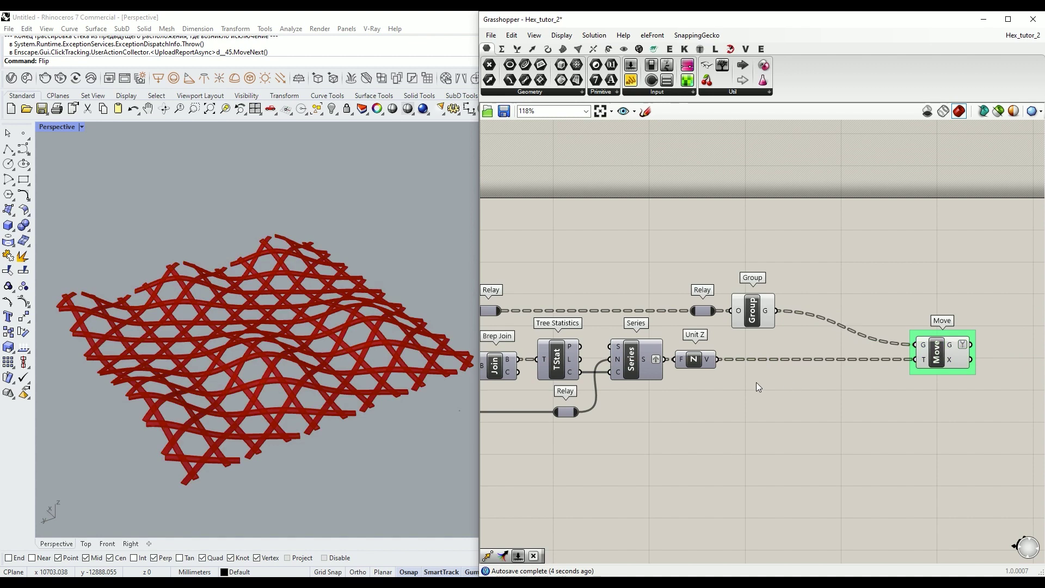
Reposition Unit Z next to Move and shift Series lower on the canvas.
right_drag(752, 415, 811, 381)
drag(753, 325, 905, 325)
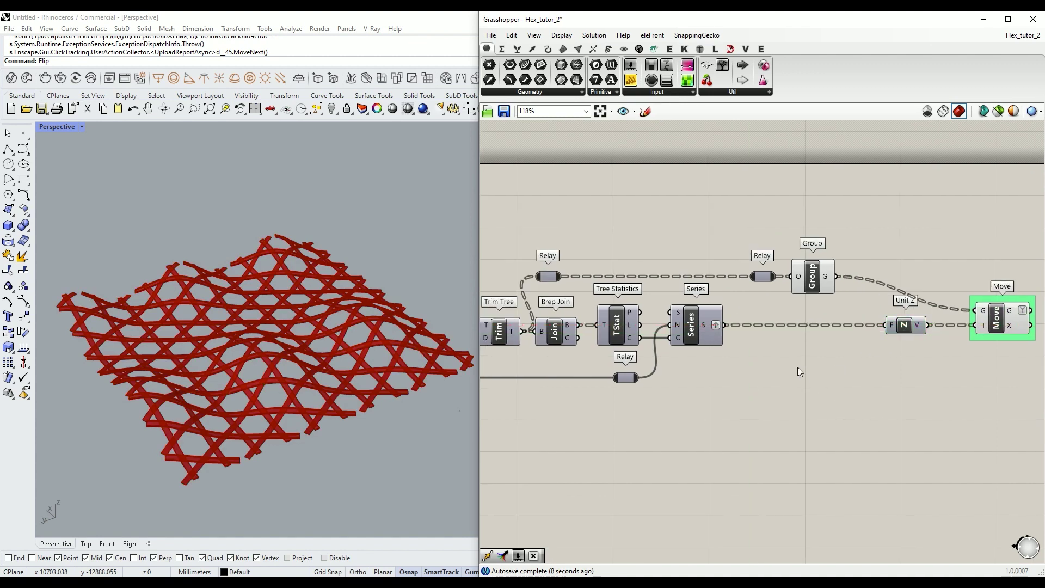
drag(691, 332, 711, 384)
Insert a Multiplication component between Tree Statistics' C output and Series' C input, and remove the graft from Series' output.
double_click(694, 429)
text(multiplication)
key(Return)
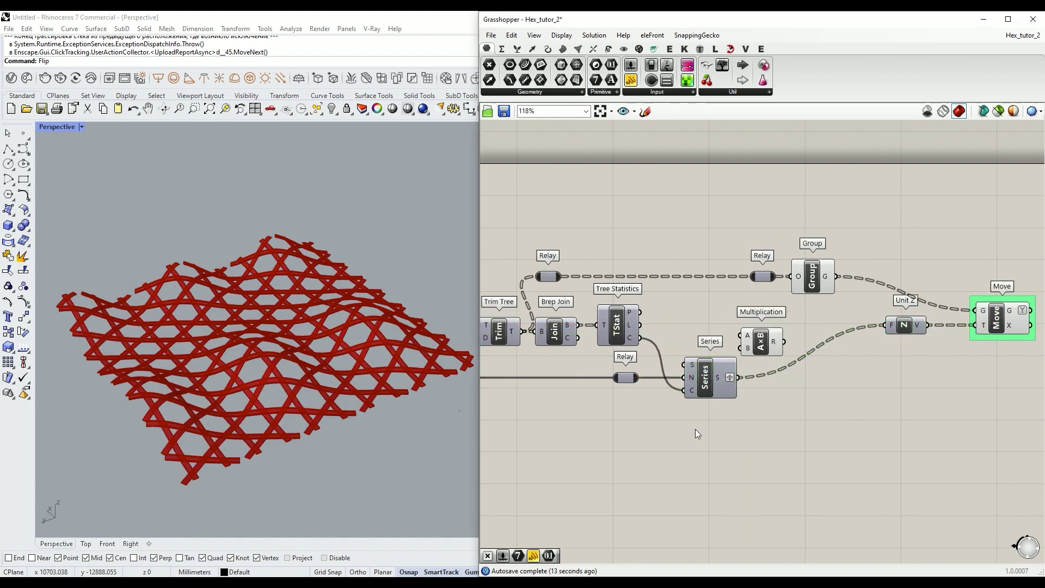
drag(762, 341, 637, 406)
drag(718, 383, 737, 383)
drag(638, 406, 671, 385)
click(719, 381)
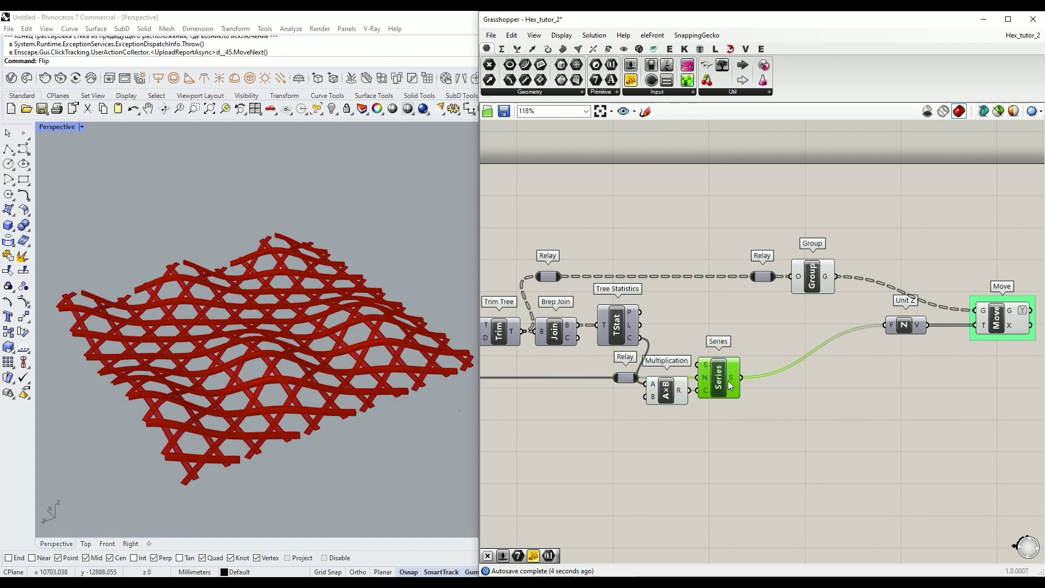
Insert a Partition List component after Series and connect Series' output to its L input.
right_drag(754, 421, 715, 416)
double_click(762, 341)
text(pertiti)
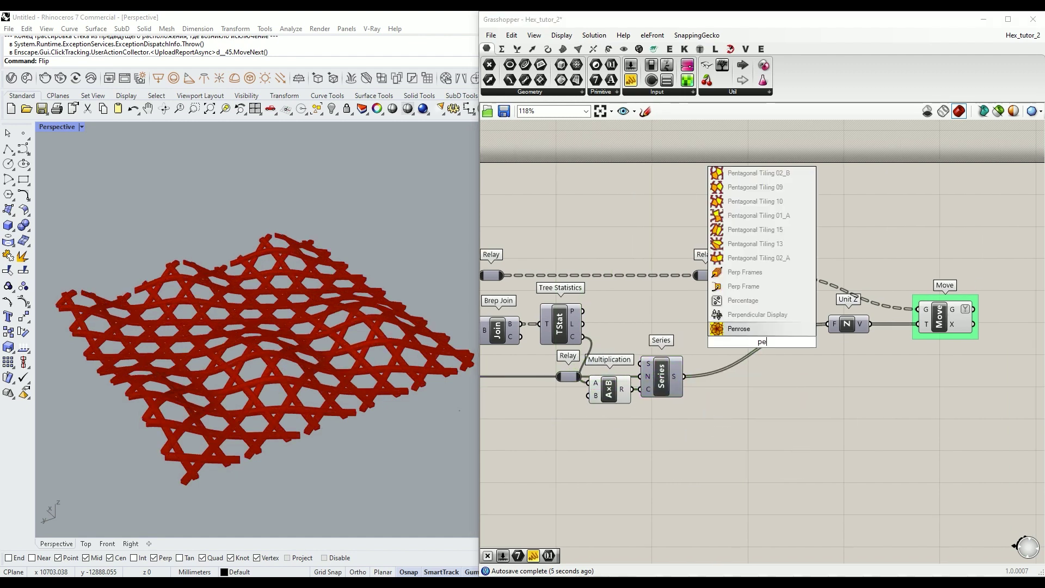
key(Return)
drag(756, 337, 723, 382)
Add a number slider with value 3 and connect it to Partition List's S input.
right_drag(792, 402, 749, 401)
double_click(705, 386)
text(3)
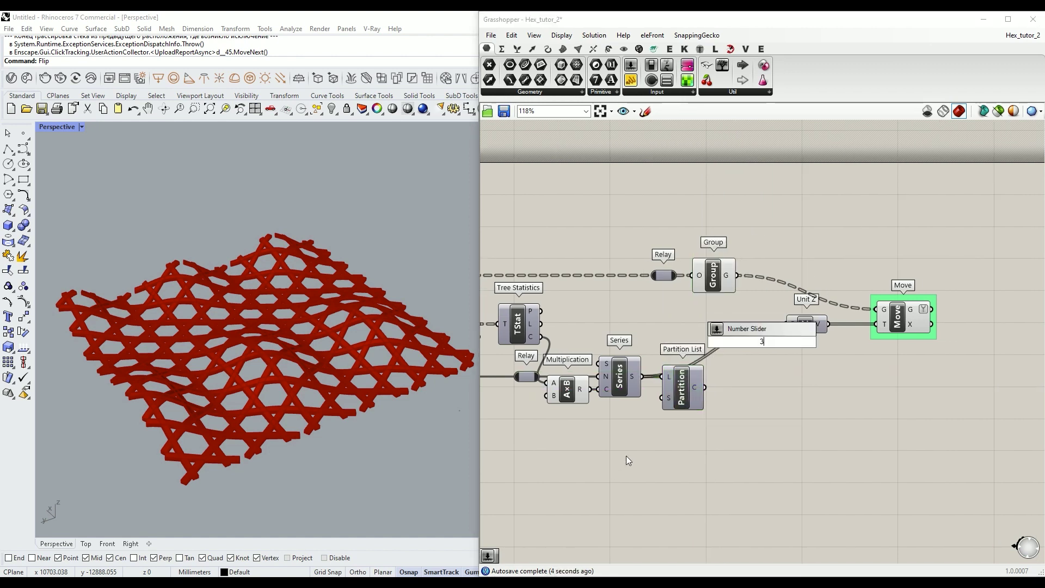
key(Return)
drag(705, 386, 663, 398)
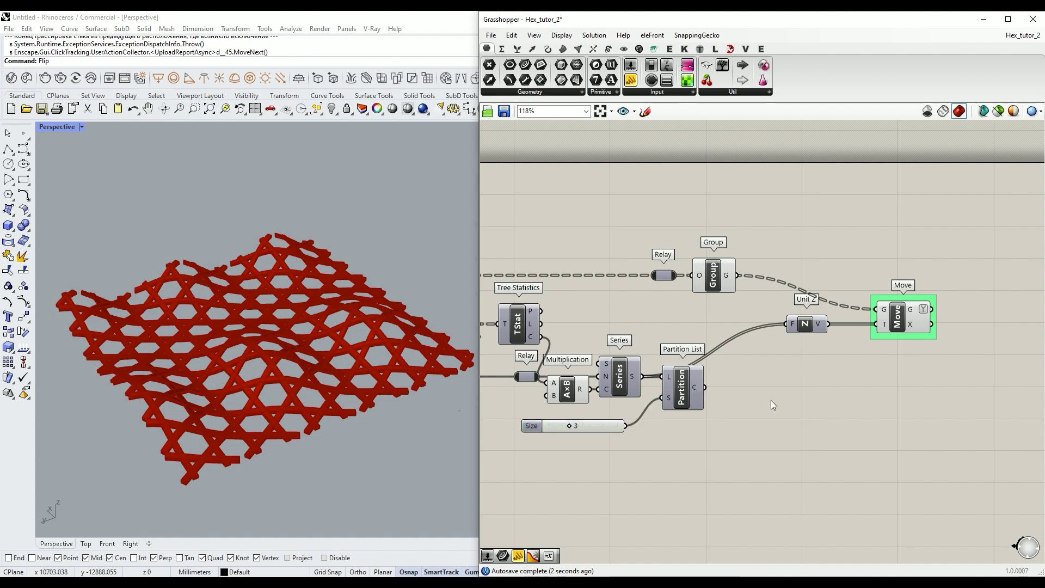
Simplify Partition List's output and route it through a new Flip Last component into Unit Z's F input.
right_click(706, 390)
click(727, 435)
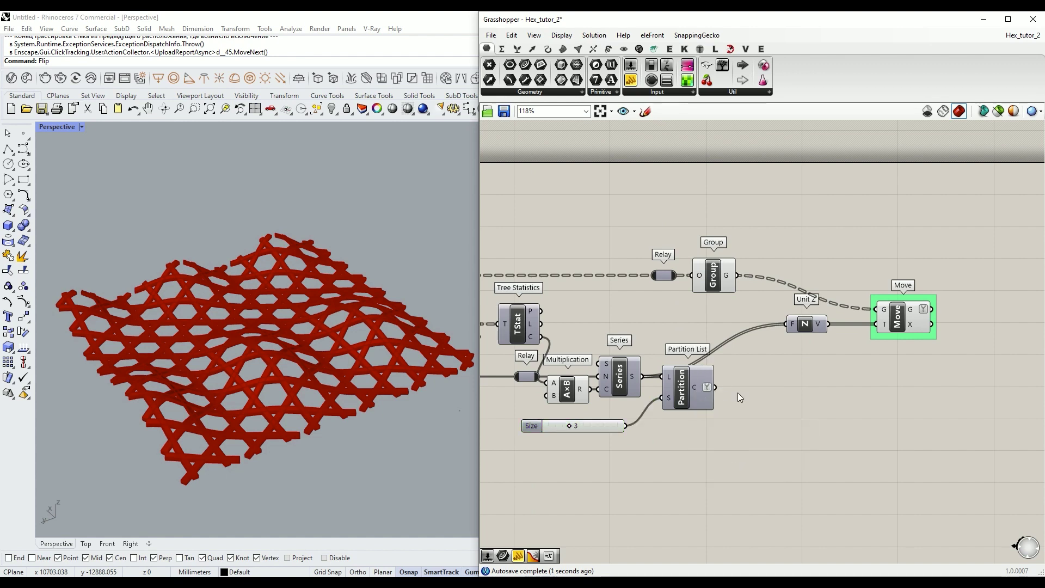
double_click(739, 398)
text(flip)
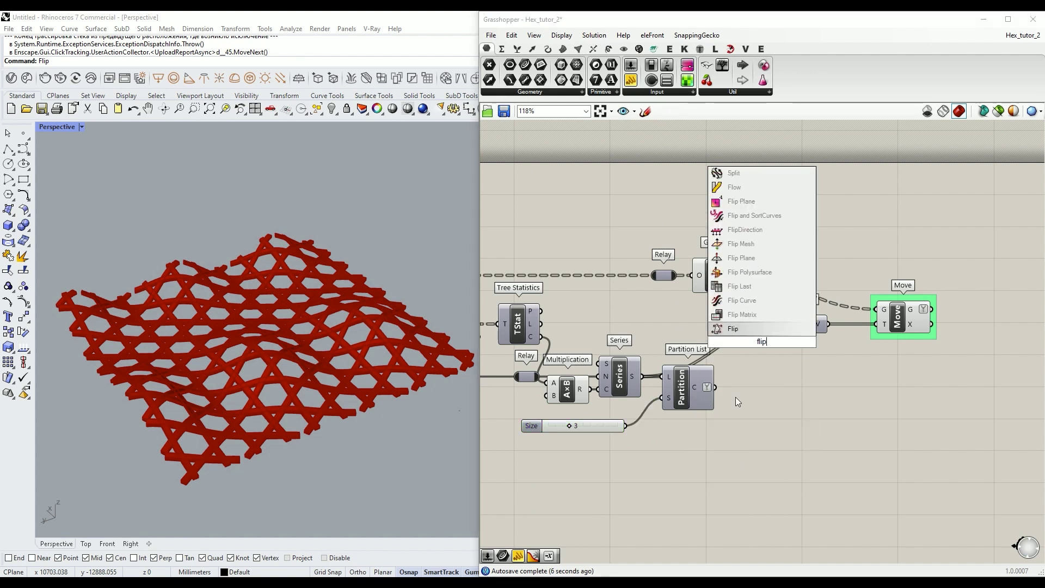
click(766, 341)
drag(765, 342, 787, 325)
Turn off the preview of the Group component that feeds Move.
scroll(314, 332, up, 5)
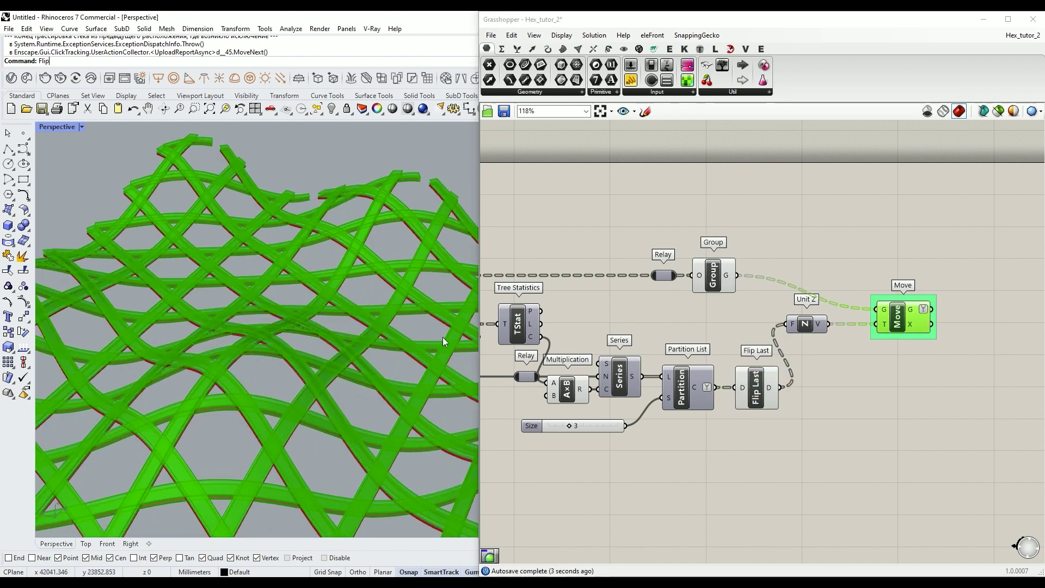
drag(640, 248, 743, 297)
right_click(704, 212)
click(727, 229)
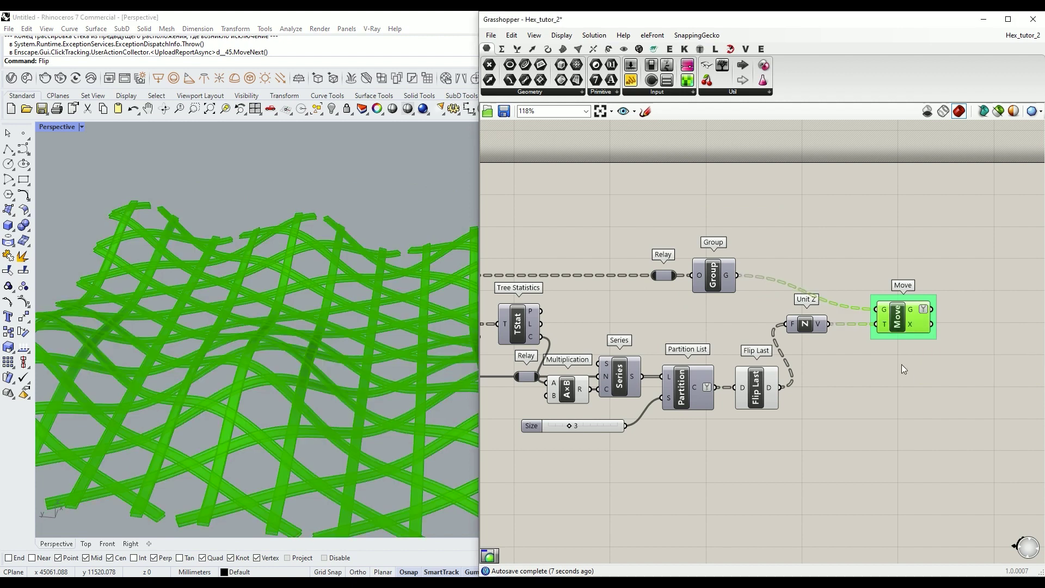
Insert a Custom Preview component fed by Move's G output.
double_click(873, 391)
text(preview)
click(748, 305)
Add a Colour Swatch to Custom Preview's M input and set its colour to dark grey.
double_click(876, 397)
text(col)
click(747, 229)
drag(866, 351, 915, 331)
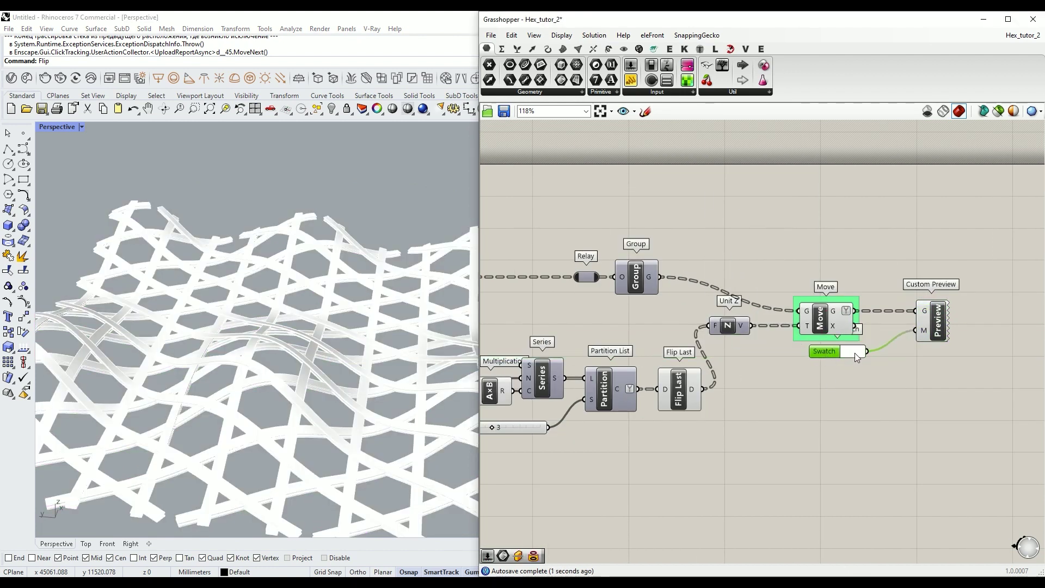
click(850, 351)
click(925, 407)
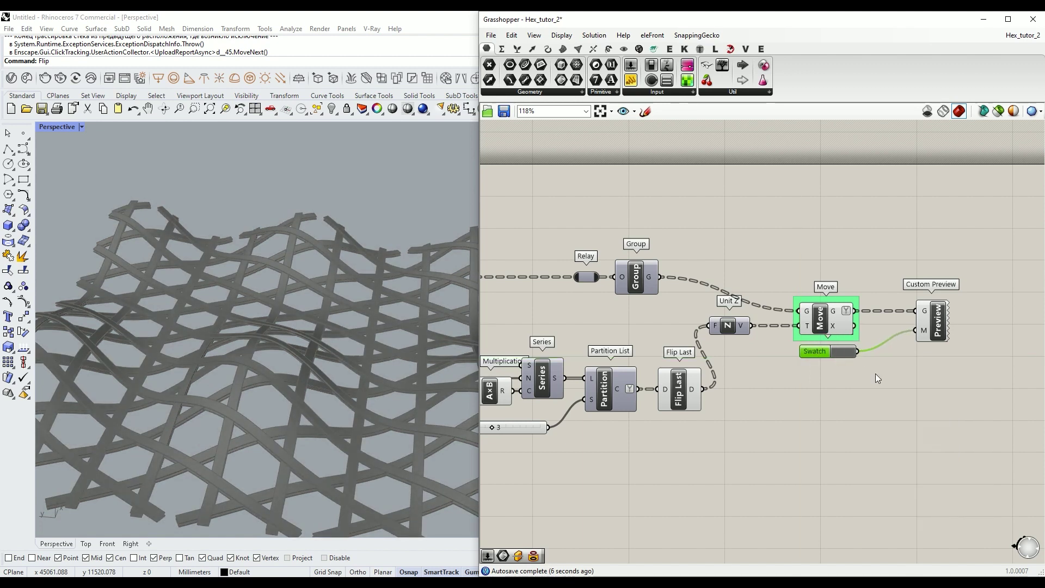
Replace the 90 slider feeding Construct Domain, Rectangle and the relay with a new number slider of 200.
scroll(857, 348, down, 3)
right_drag(517, 303, 708, 321)
scroll(707, 321, up, 5)
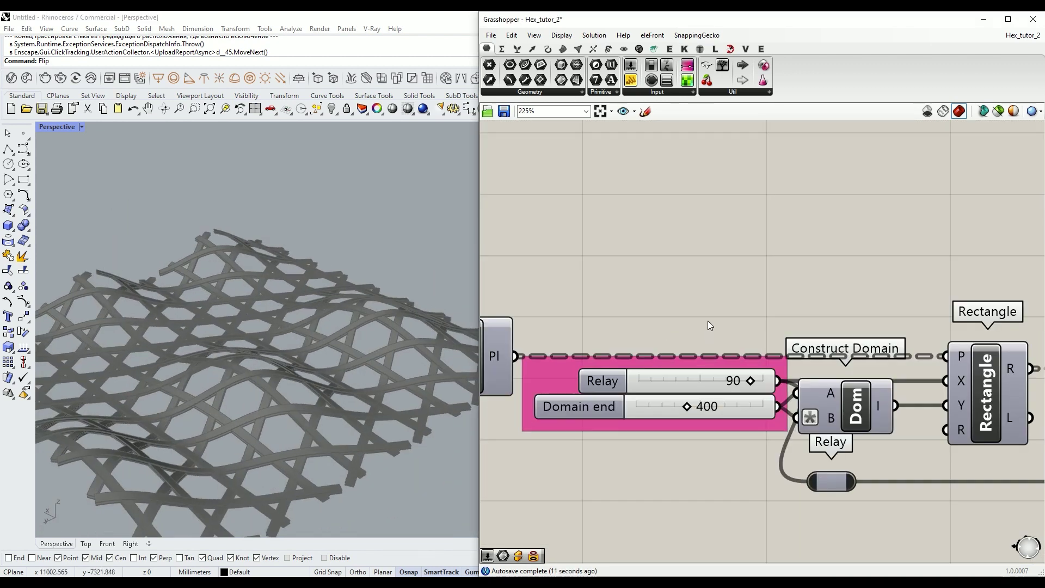
double_click(646, 325)
text(200)
key(Return)
ctrl+shift+drag(733, 372, 732, 320)
click(704, 375)
key(Delete)
Add the new 200 slider to the pink group containing the Domain end slider.
click(659, 320)
right_click(690, 383)
click(730, 463)
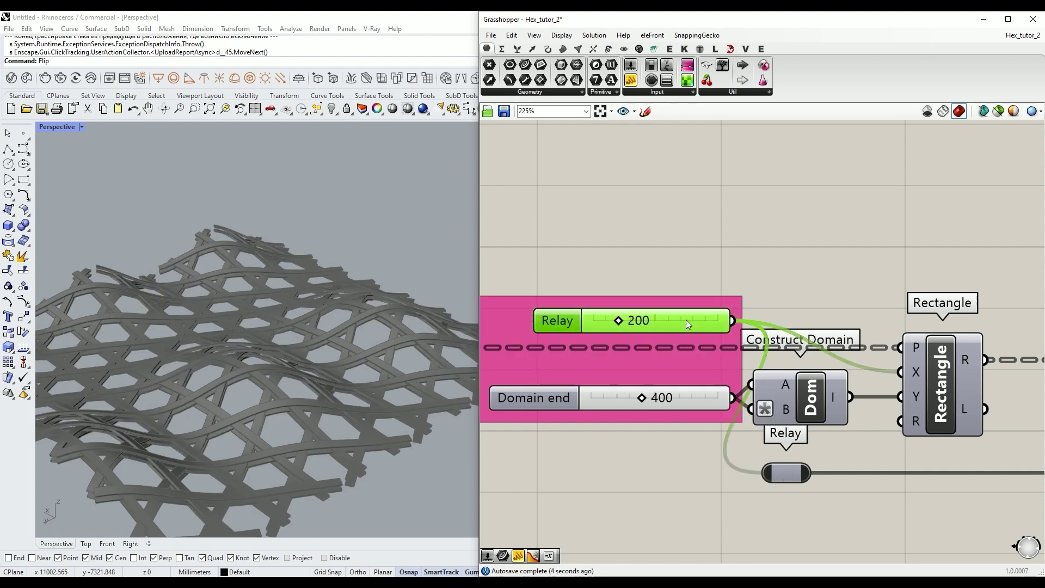